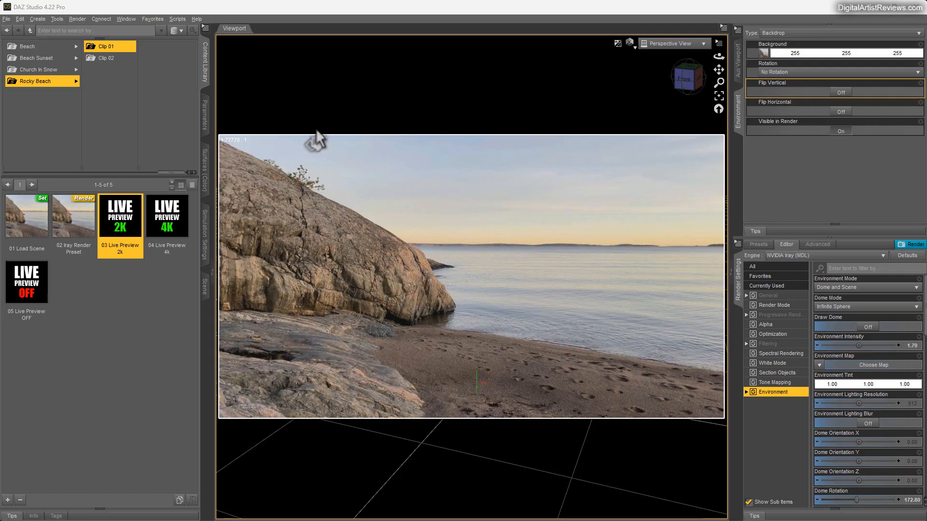
- Show the Timeline pane over the lower part of the viewport and scrub the animation to frame 70
{"action": "left_click", "coordinate": [136, 18]}
{"action": "mouse_move", "coordinate": [135, 29]}
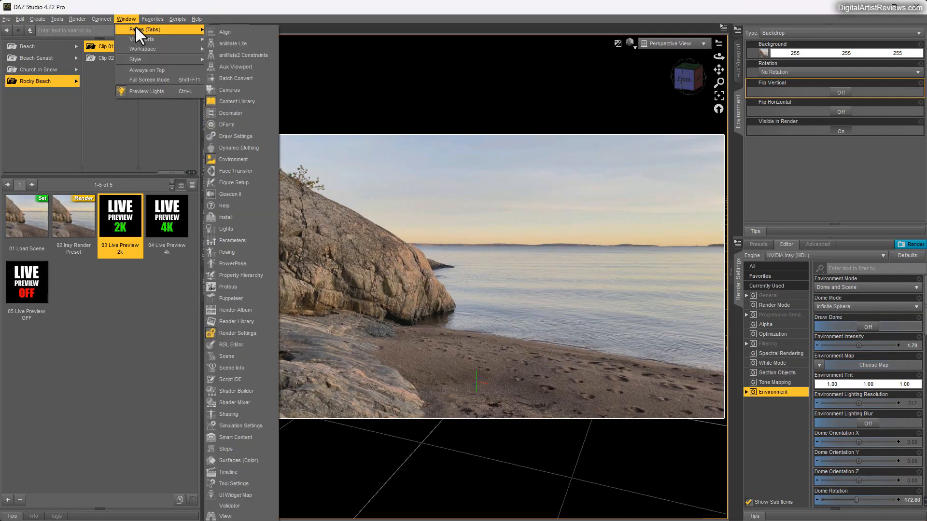
{"action": "left_click", "coordinate": [229, 473]}
{"action": "left_click_drag", "start_coordinate": [435, 152], "coordinate": [372, 378]}
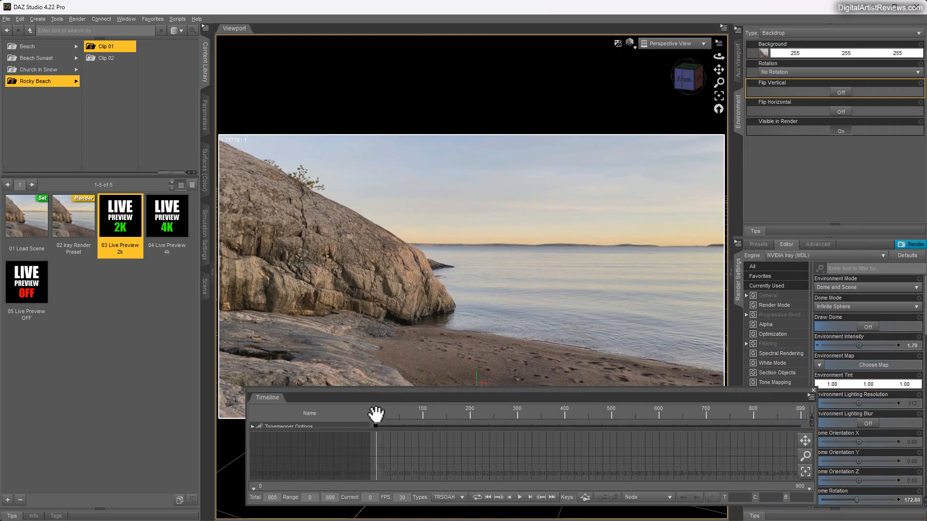
{"action": "left_click_drag", "start_coordinate": [376, 413], "coordinate": [408, 418]}
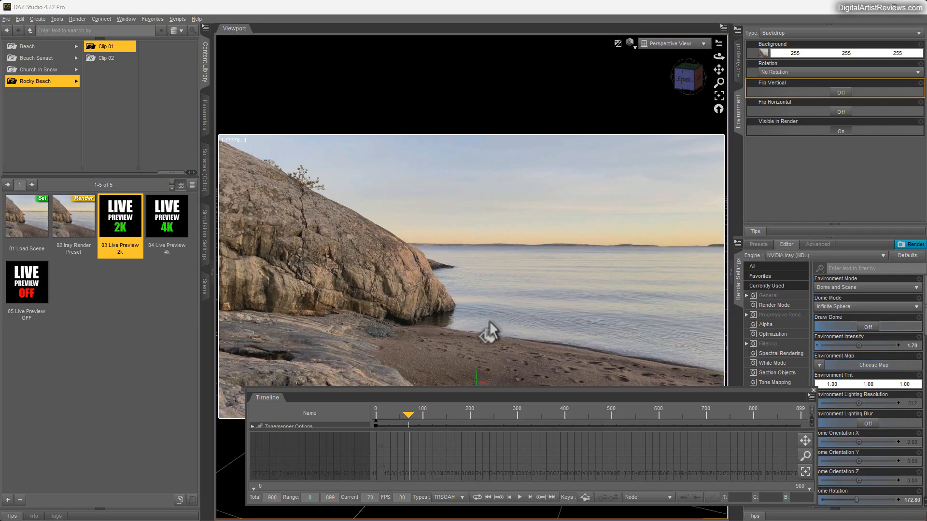
- Look through Camera (Locked) and apply the 4K live preview of Rocky Beach Clip 01
{"action": "left_click", "coordinate": [656, 44]}
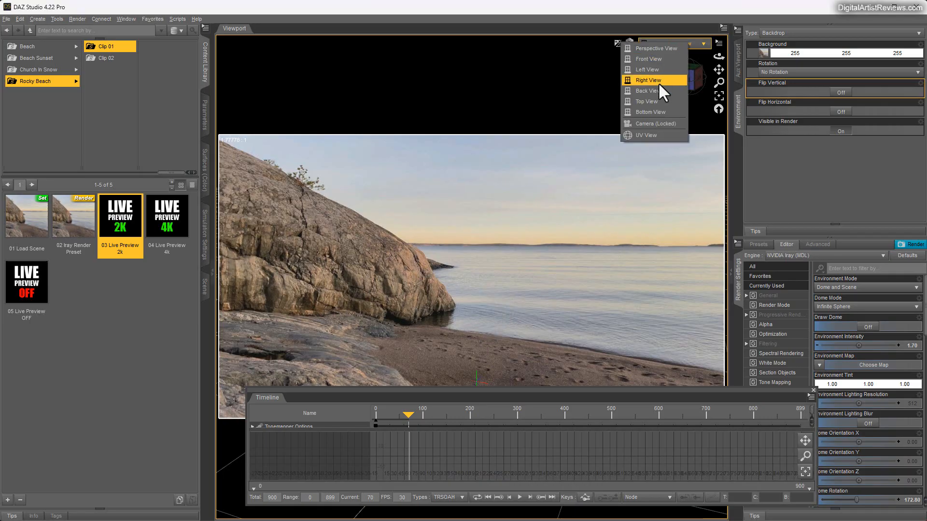
{"action": "left_click", "coordinate": [655, 125]}
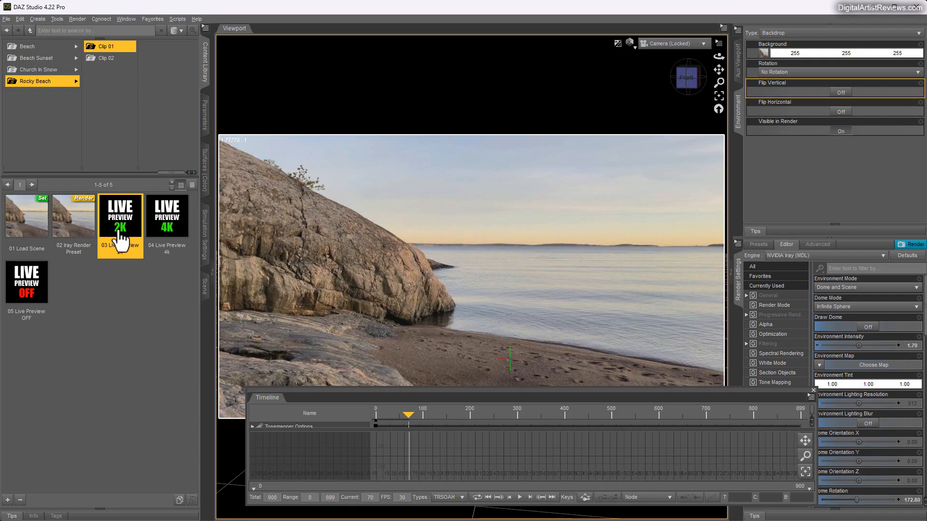
{"action": "double_click", "coordinate": [164, 228]}
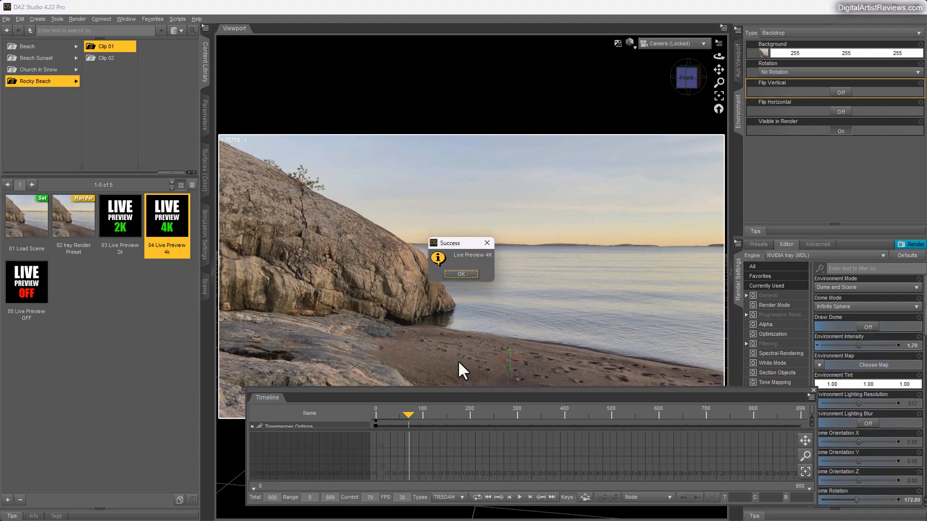
{"action": "left_click", "coordinate": [457, 276]}
- Scrub the animation to frame 200 and show the General render settings to check the pixel size
{"action": "left_click_drag", "start_coordinate": [407, 416], "coordinate": [370, 399]}
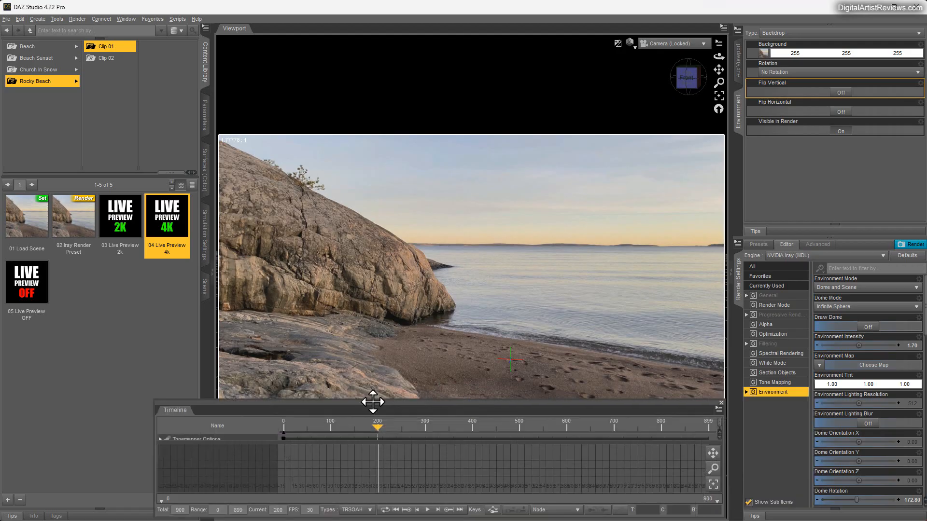
{"action": "left_click", "coordinate": [769, 296]}
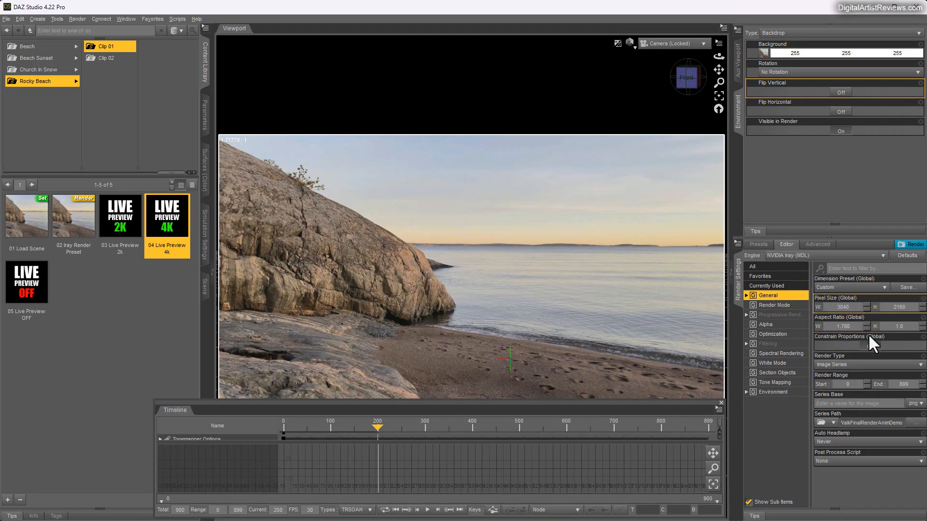
- Switch the Clip 01 live preview to 2K, turn it off, and apply the 2K preview again
{"action": "double_click", "coordinate": [121, 227]}
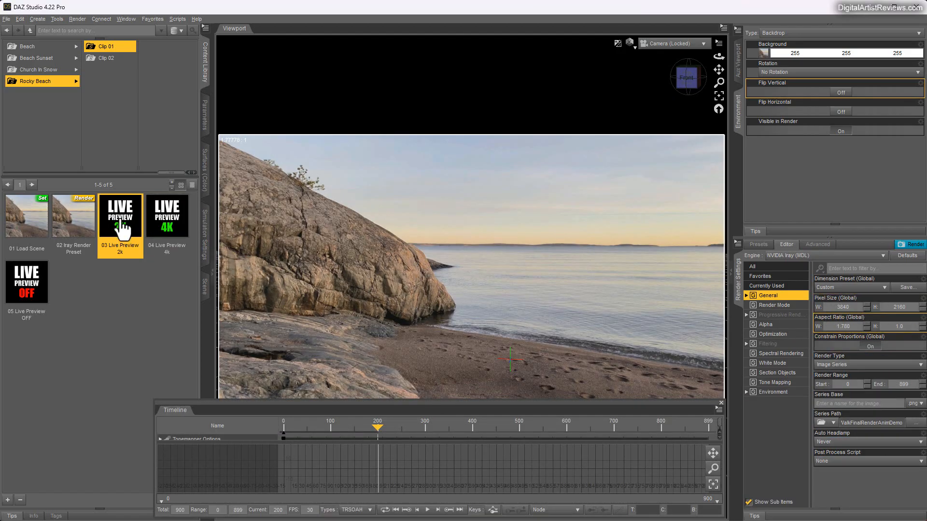
{"action": "left_click", "coordinate": [448, 273]}
{"action": "double_click", "coordinate": [21, 289]}
{"action": "left_click", "coordinate": [461, 275]}
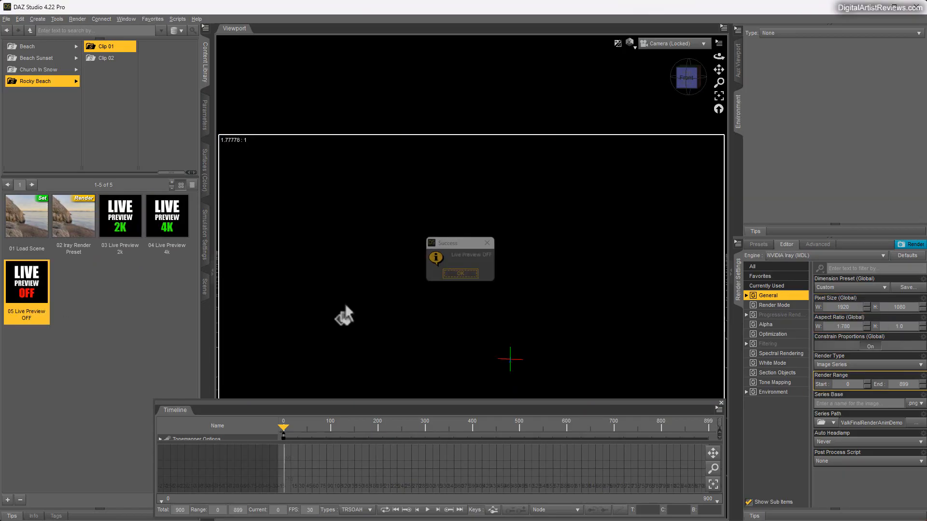
{"action": "double_click", "coordinate": [124, 230]}
{"action": "left_click", "coordinate": [462, 275]}
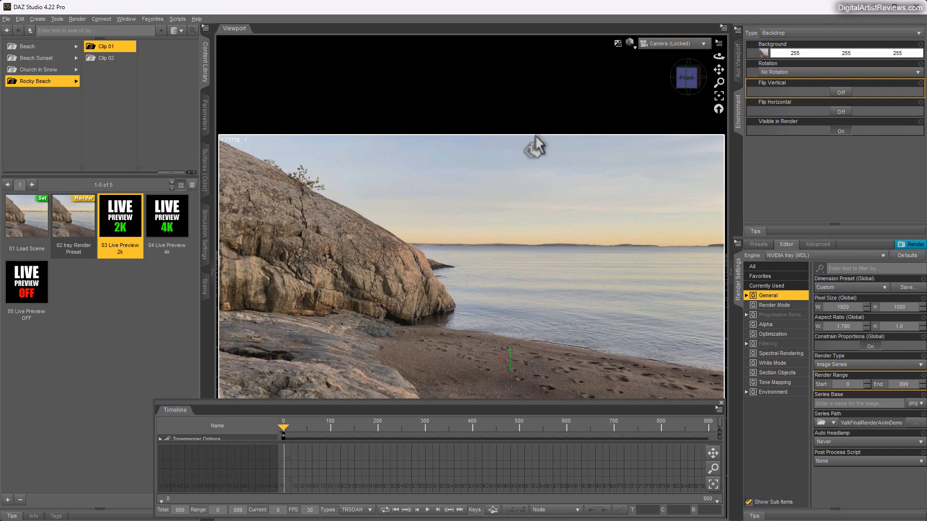
- Open the Rocky Beach Clip 02 folder and delete Camera (Locked) and Scale Items to 70% Size from the scene
{"action": "left_click", "coordinate": [105, 58]}
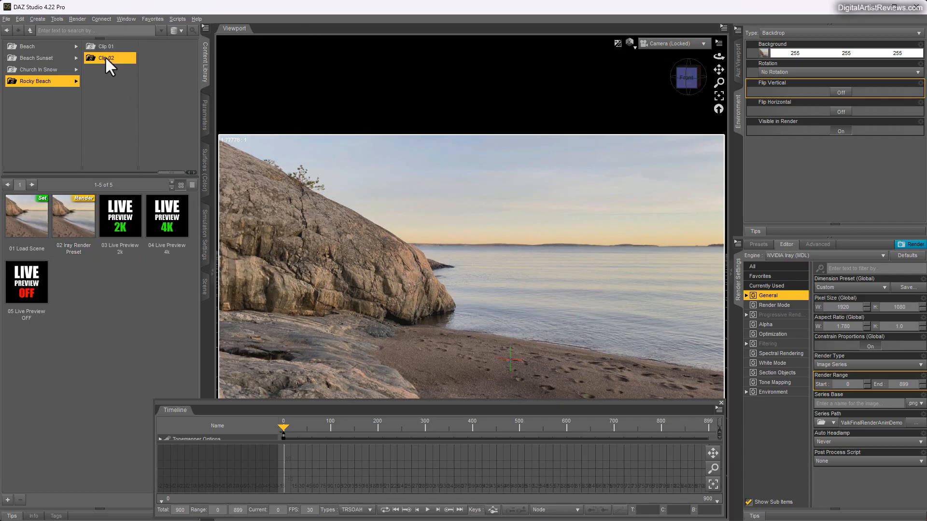
{"action": "left_click", "coordinate": [205, 300]}
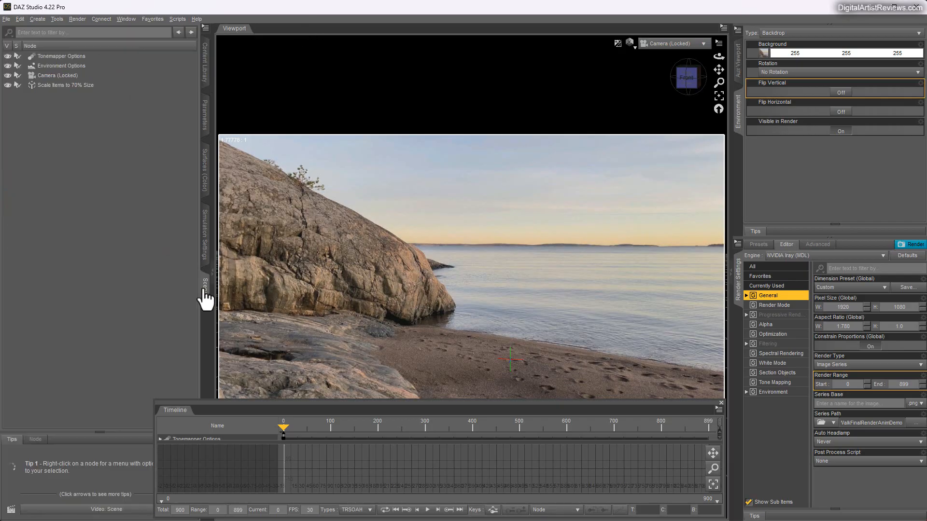
{"action": "left_click", "coordinate": [44, 75]}
{"action": "left_click", "coordinate": [47, 86], "text": "ctrl"}
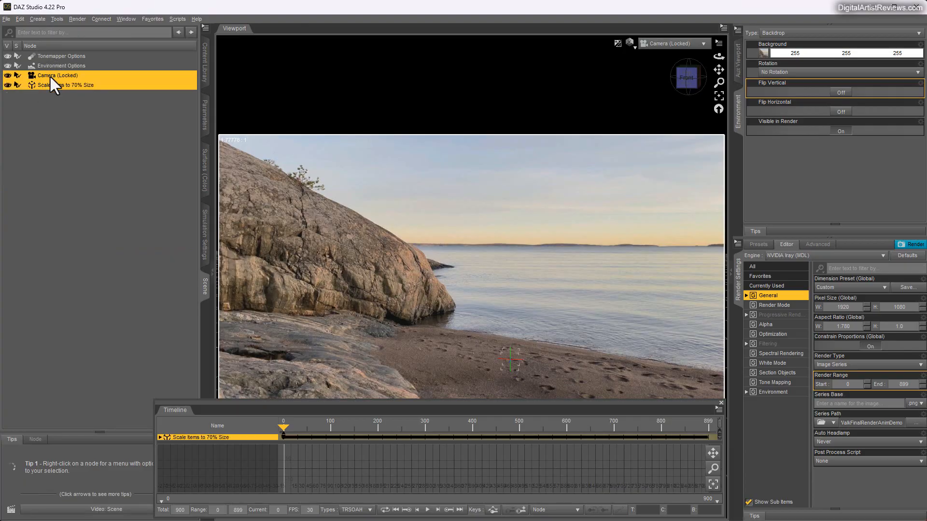
{"action": "right_click", "coordinate": [50, 77]}
{"action": "left_click", "coordinate": [67, 94]}
- Load the Clip 02 scene with its Iray Render Preset and apply its 2K live preview
{"action": "left_click", "coordinate": [204, 63]}
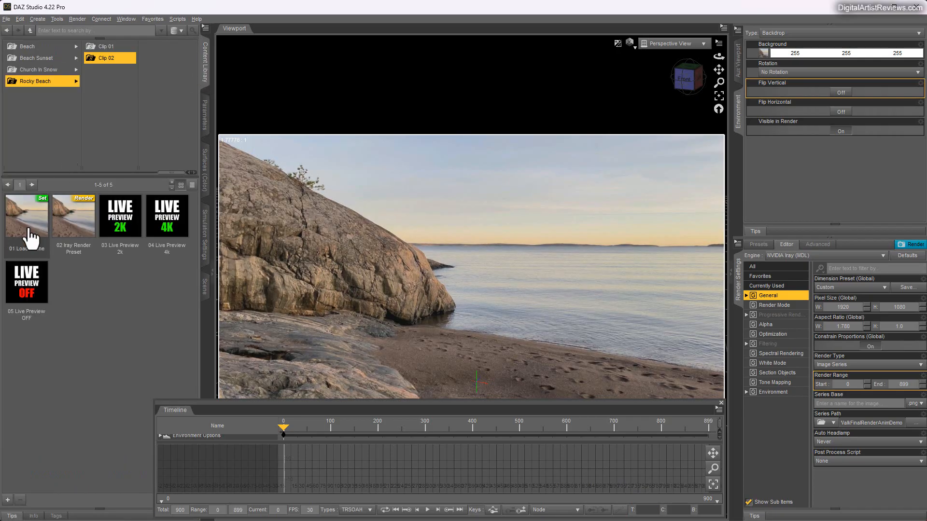
{"action": "double_click", "coordinate": [73, 222]}
{"action": "double_click", "coordinate": [124, 231]}
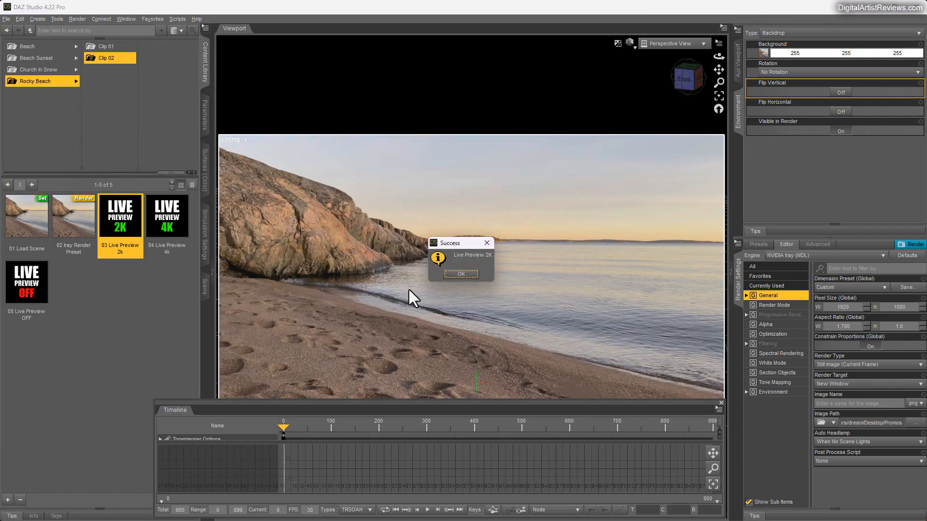
{"action": "left_click", "coordinate": [461, 274]}
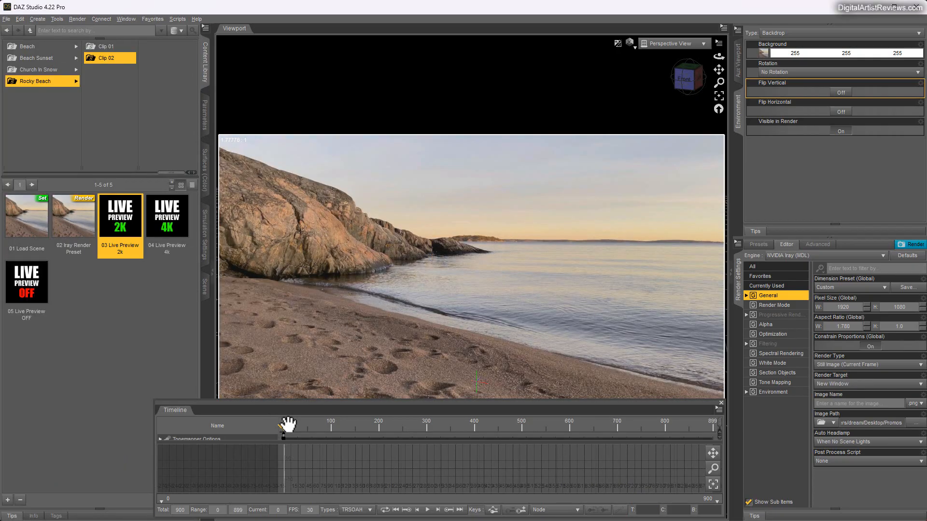
- Scrub the Clip 02 animation to frame 241 and look through Camera (Locked)
{"action": "left_click_drag", "start_coordinate": [288, 425], "coordinate": [398, 439]}
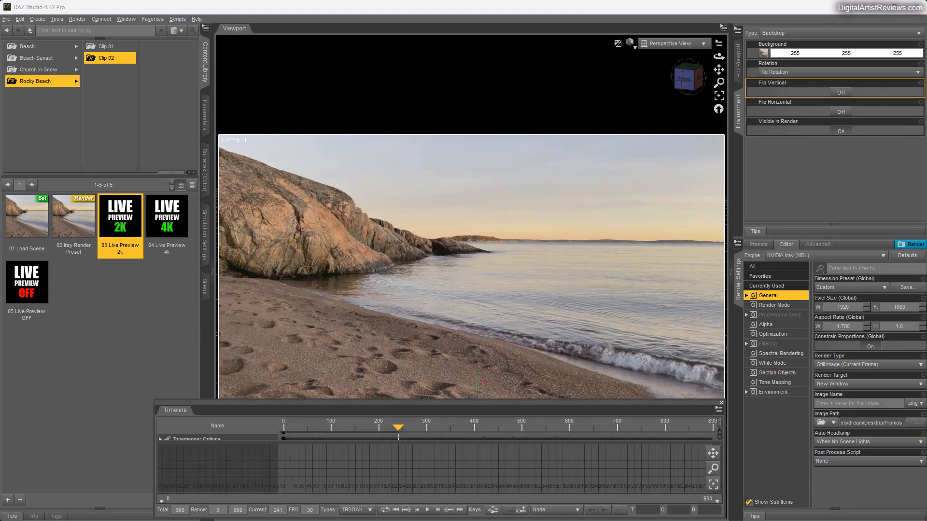
{"action": "left_click", "coordinate": [668, 43]}
{"action": "left_click", "coordinate": [652, 124]}
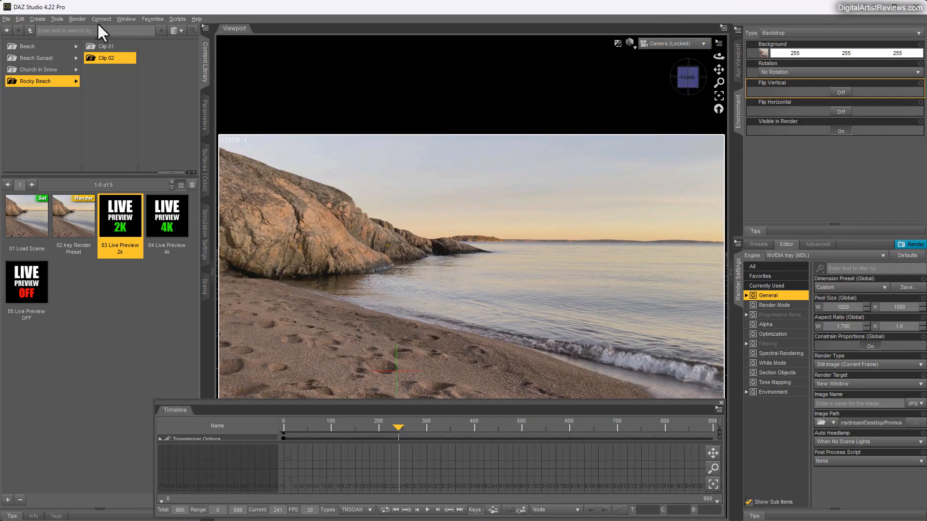
- Create a cube primitive at the world center as a test object for the beach scene
{"action": "left_click", "coordinate": [37, 18]}
{"action": "left_click", "coordinate": [48, 83]}
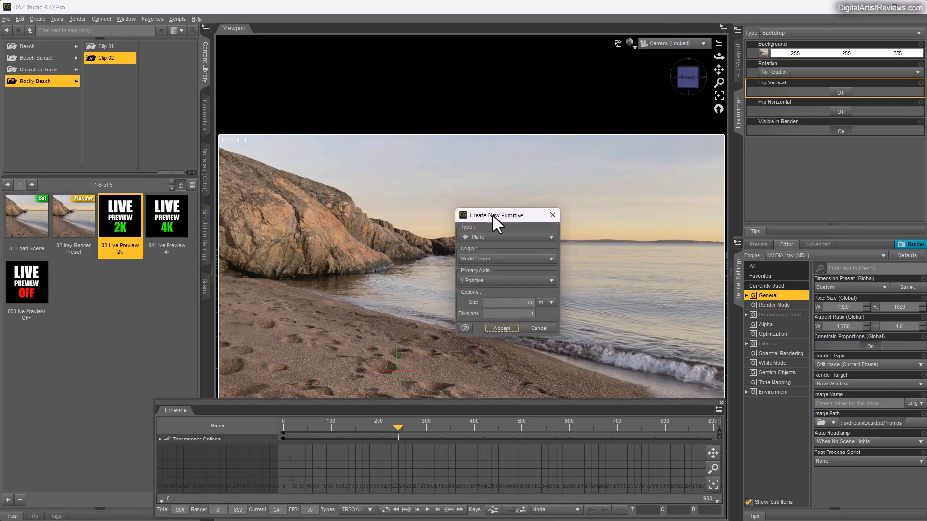
{"action": "left_click", "coordinate": [468, 235]}
{"action": "left_click", "coordinate": [481, 196]}
{"action": "left_click", "coordinate": [502, 330]}
{"action": "mouse_move", "coordinate": [48, 276]}
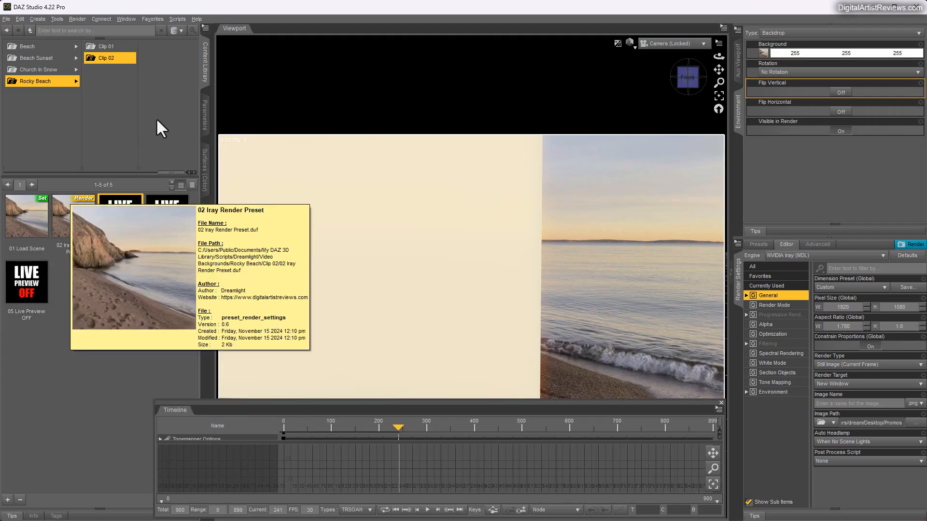
- Check the scale guide node in the scene list, select the cube and set its Scale to 90%
{"action": "left_click", "coordinate": [206, 123]}
{"action": "left_click", "coordinate": [206, 290]}
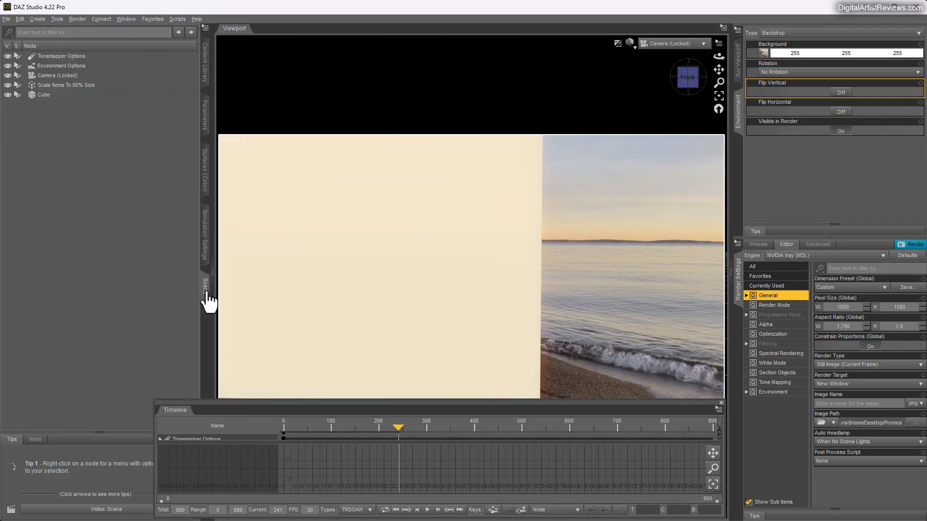
{"action": "left_click", "coordinate": [62, 86]}
{"action": "left_click", "coordinate": [41, 95]}
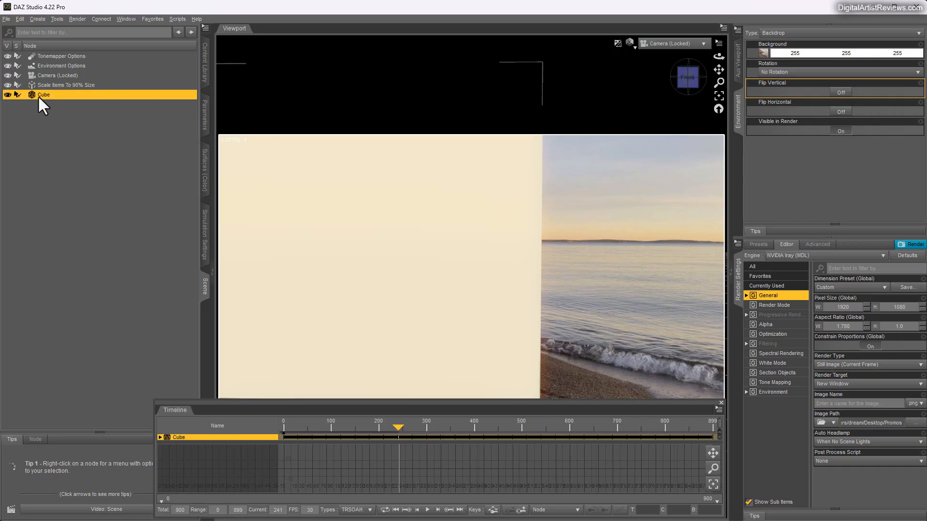
{"action": "left_click", "coordinate": [203, 128]}
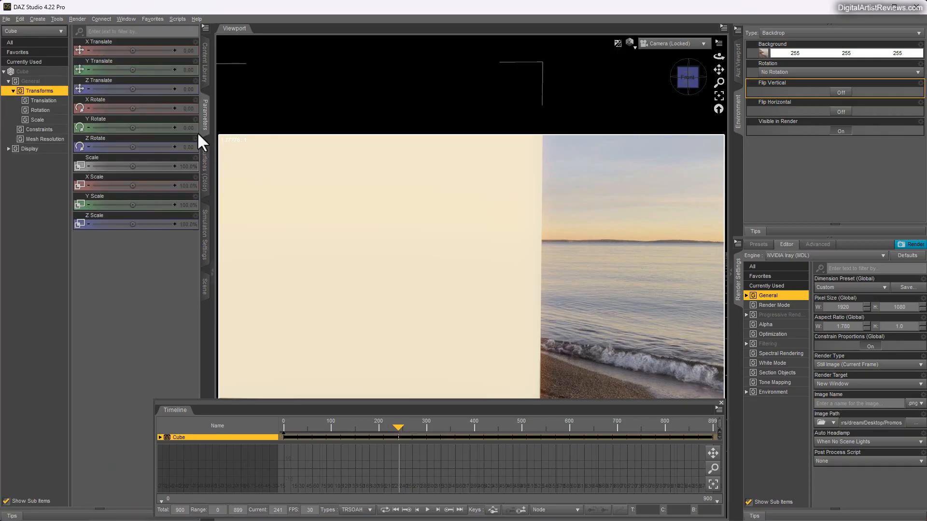
{"action": "left_click", "coordinate": [181, 167]}
{"action": "type", "text": "90"}
{"action": "key", "text": "Return"}
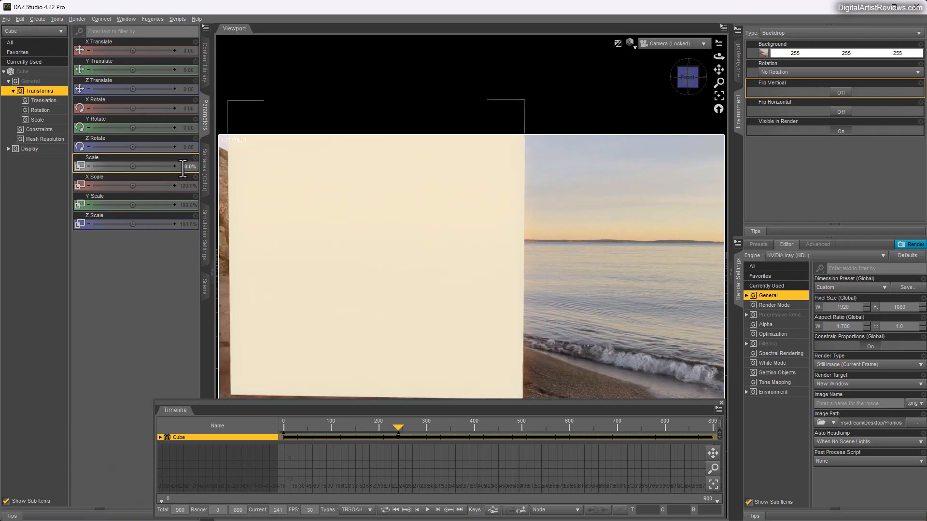
- Move the cube back on the beach with the Translate tool, to about X -18 and Z -98
{"action": "left_click", "coordinate": [61, 19]}
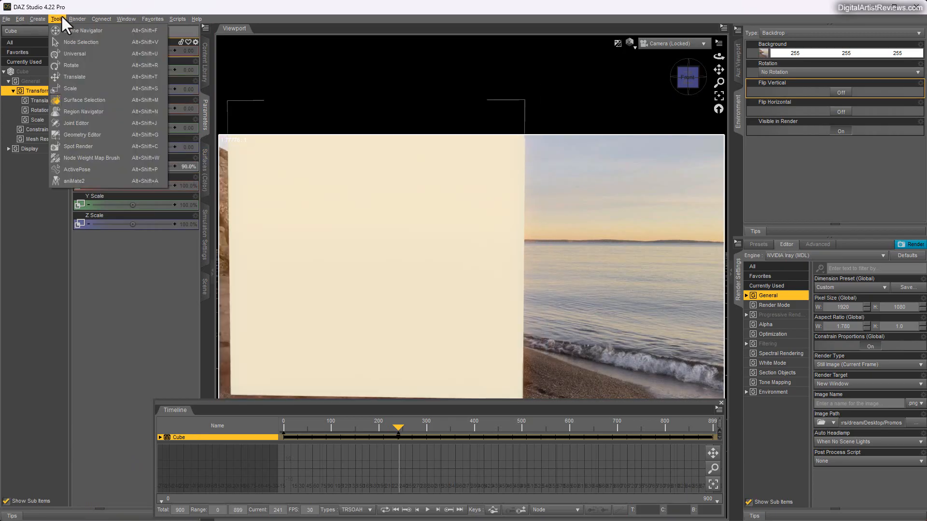
{"action": "left_click", "coordinate": [73, 76]}
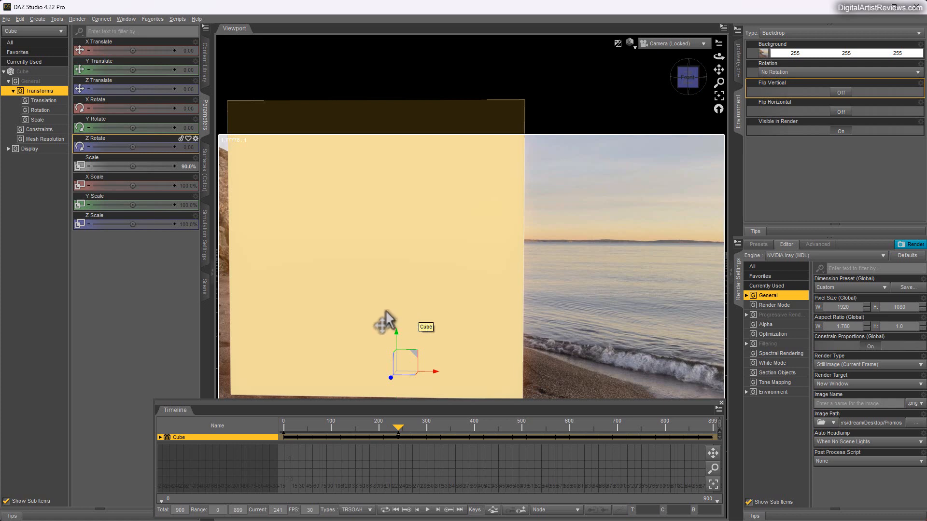
{"action": "left_click_drag", "start_coordinate": [416, 376], "coordinate": [382, 378]}
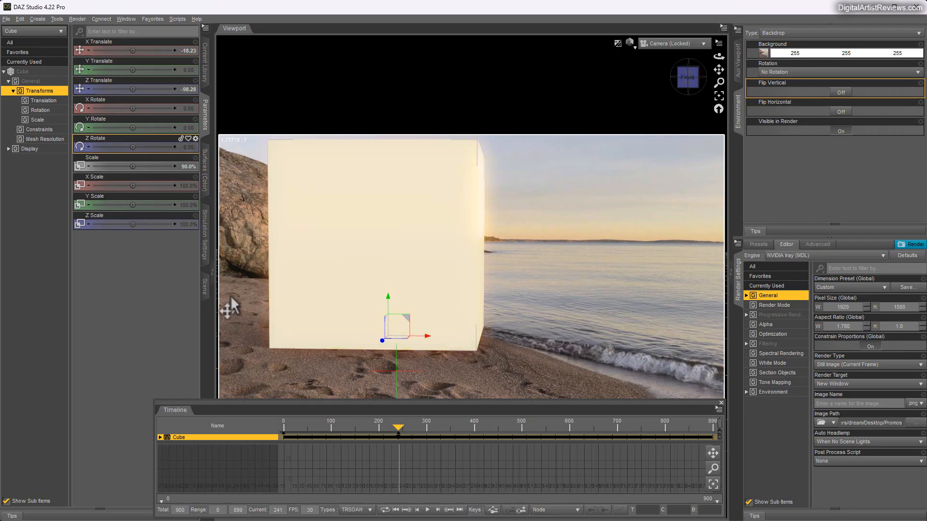
- Delete the test cube from the scene and return to the content library
{"action": "left_click", "coordinate": [205, 289]}
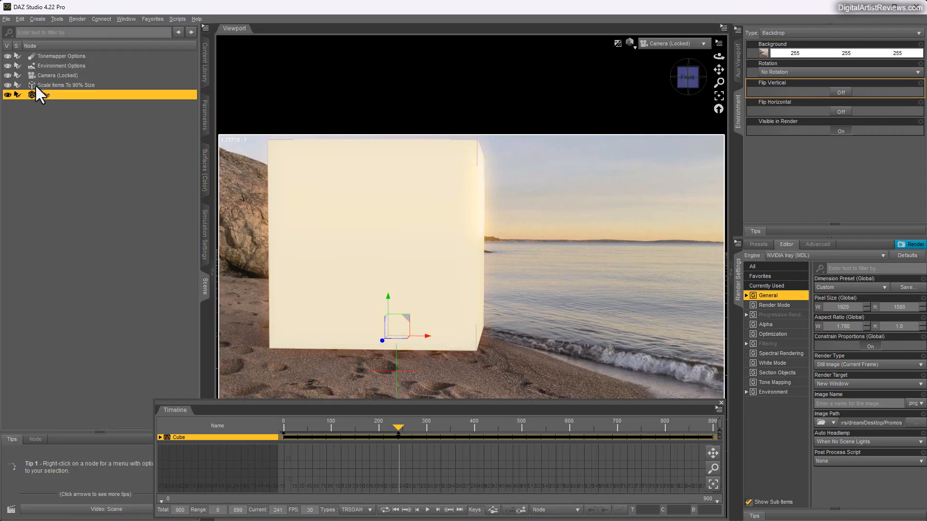
{"action": "right_click", "coordinate": [39, 94]}
{"action": "left_click", "coordinate": [49, 110]}
{"action": "left_click", "coordinate": [204, 86]}
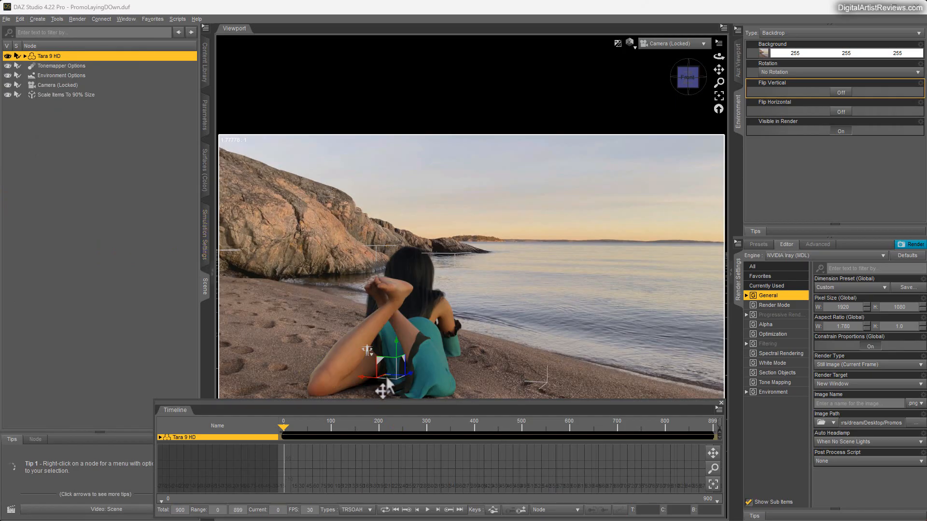
- Move the Tara 9 HD figure farther back on the beach, to about X -47 and Z -171
{"action": "left_click_drag", "start_coordinate": [386, 379], "coordinate": [352, 323]}
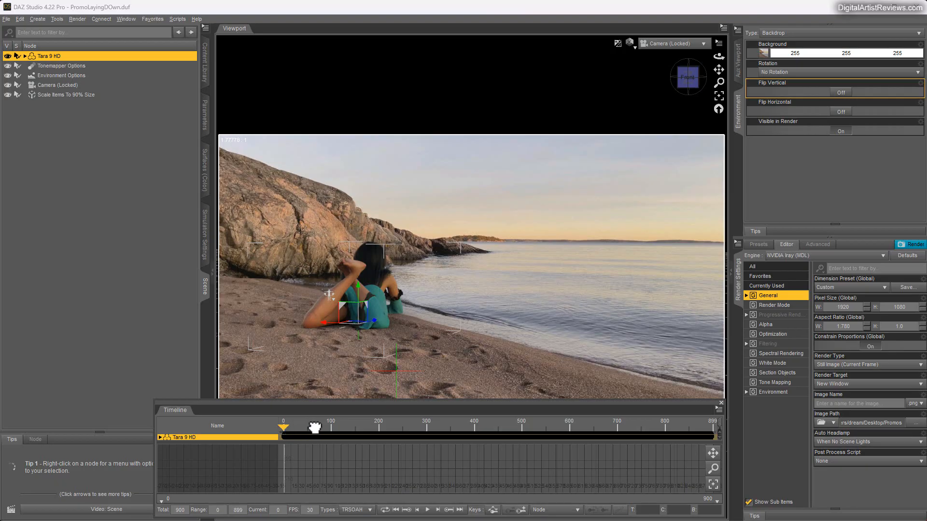
{"action": "left_click_drag", "start_coordinate": [340, 427], "coordinate": [248, 430]}
- Rotate the Tara 9 HD figure about Y to about -261 and bring it forward to about X -34 and Z -83
{"action": "left_click", "coordinate": [203, 137]}
{"action": "left_click_drag", "start_coordinate": [132, 126], "coordinate": [113, 128]}
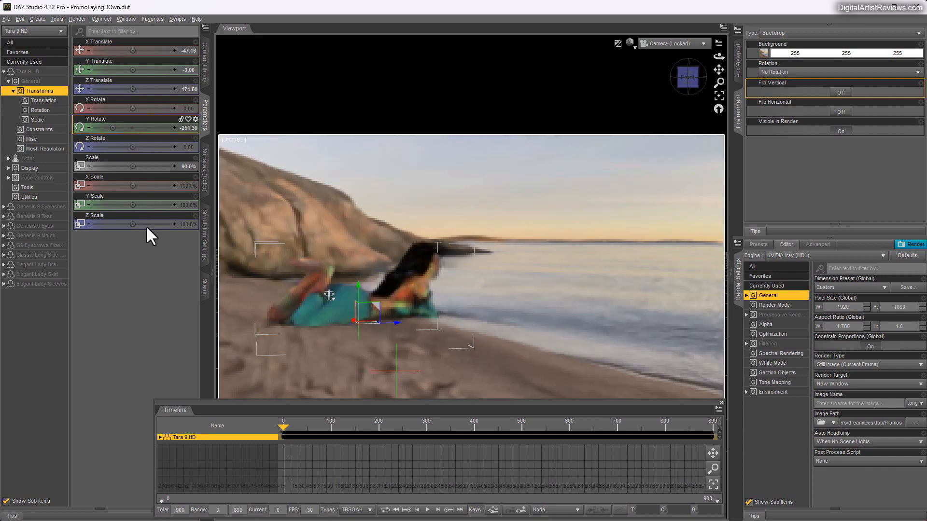
{"action": "mouse_move", "coordinate": [367, 322]}
{"action": "left_mouse_down"}
{"action": "mouse_move", "coordinate": [370, 341]}
{"action": "mouse_move", "coordinate": [376, 314]}
{"action": "left_mouse_up"}
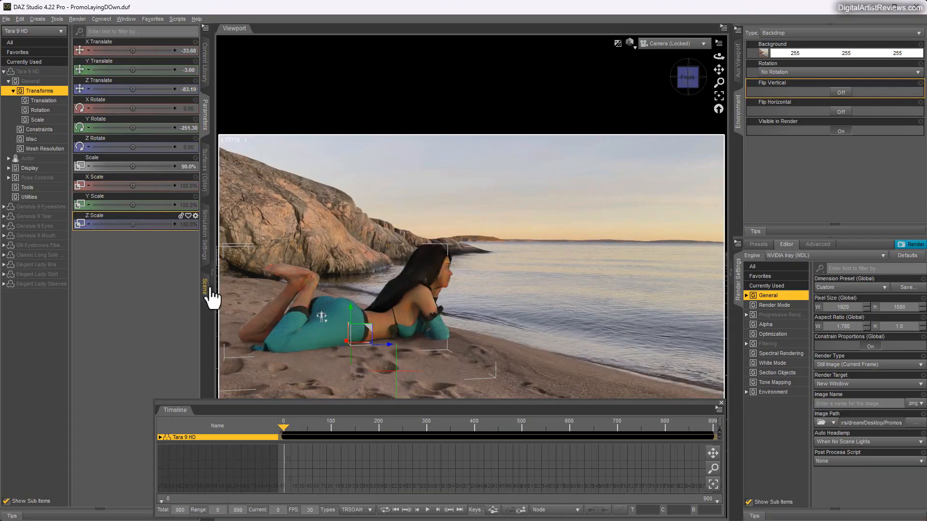
- Delete Camera (Locked) and Scale Items To 90% Size from the scene, keeping the Tara 9 HD figure
{"action": "left_click", "coordinate": [205, 286]}
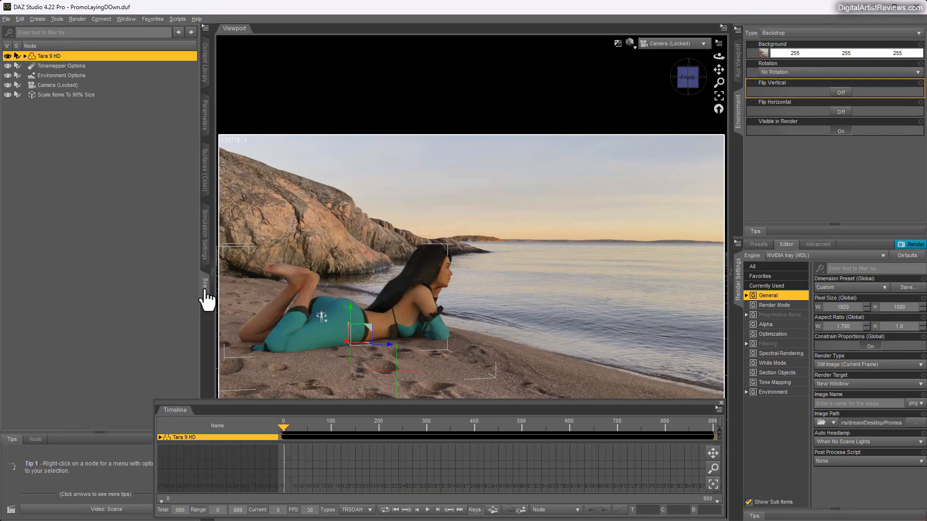
{"action": "left_click", "coordinate": [50, 86]}
{"action": "left_click", "coordinate": [50, 93], "text": "ctrl"}
{"action": "right_click", "coordinate": [51, 87]}
{"action": "left_click", "coordinate": [72, 102]}
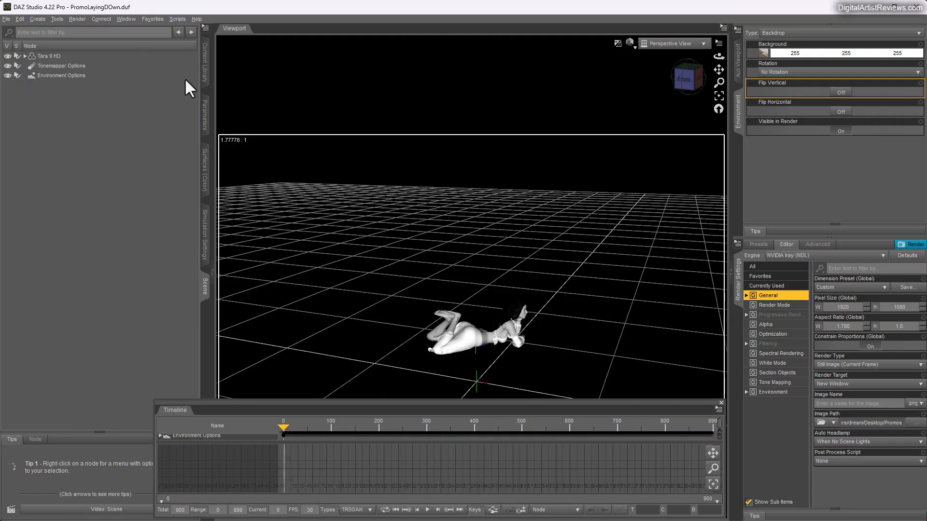
- Load the Beach Clip 01 scene with its Iray render preset and 2K live preview, and view it through Camera (Locked)
{"action": "left_click", "coordinate": [205, 73]}
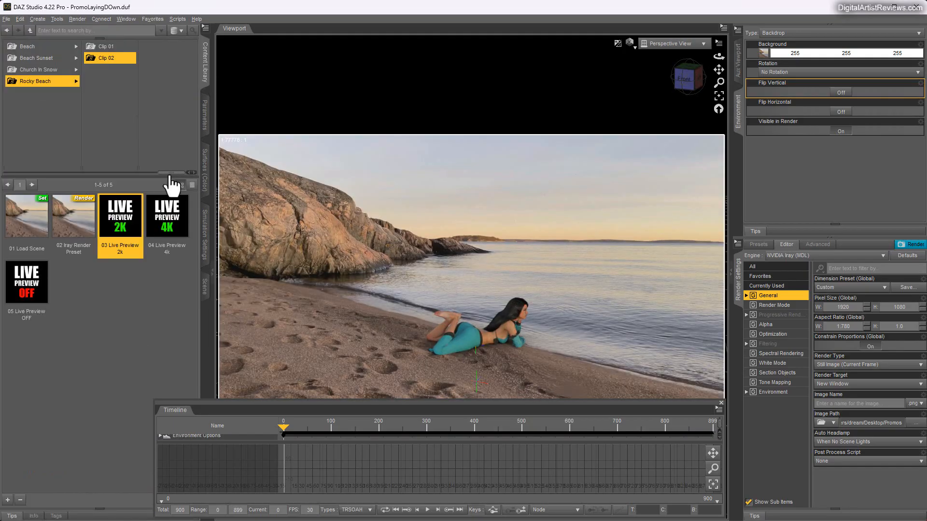
{"action": "left_click_drag", "start_coordinate": [170, 177], "coordinate": [154, 176]}
{"action": "left_click", "coordinate": [76, 47]}
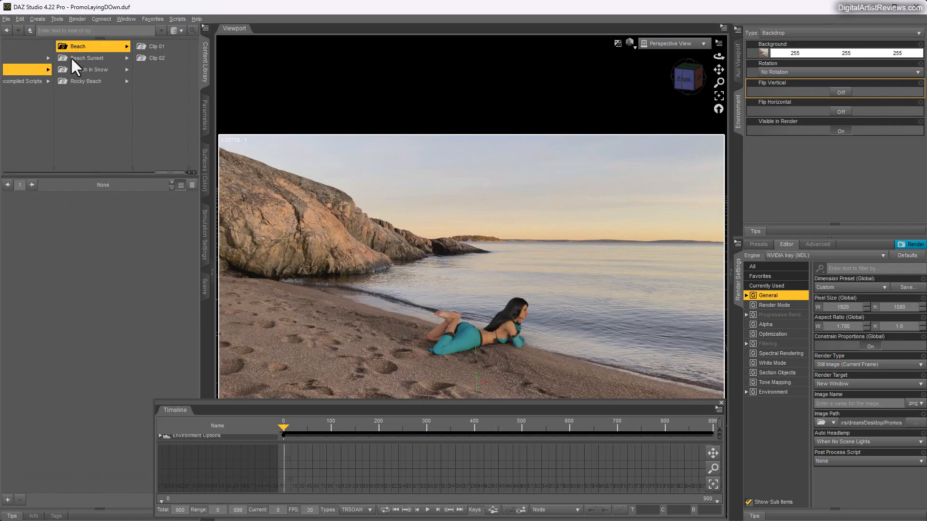
{"action": "left_click", "coordinate": [155, 48]}
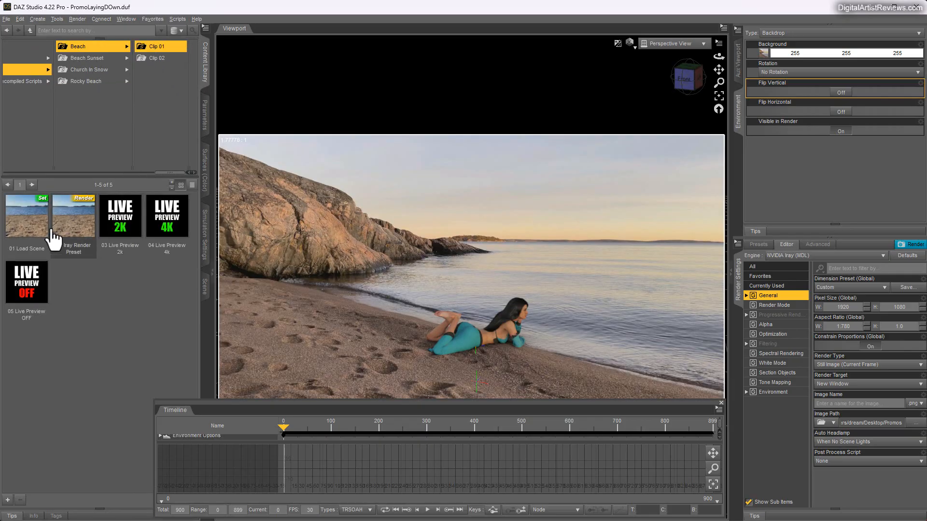
{"action": "double_click", "coordinate": [27, 223]}
{"action": "double_click", "coordinate": [75, 225]}
{"action": "double_click", "coordinate": [107, 236]}
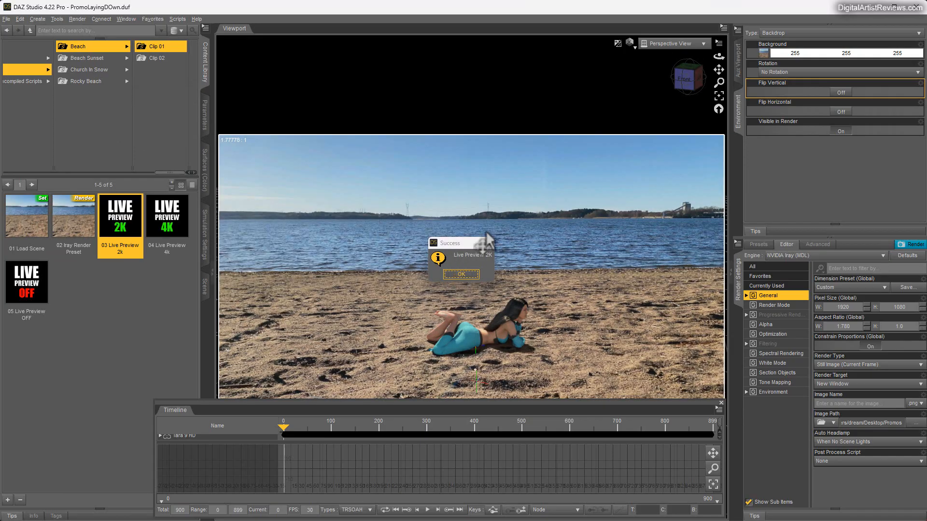
{"action": "left_click", "coordinate": [460, 273]}
{"action": "left_click", "coordinate": [674, 44]}
{"action": "left_click", "coordinate": [669, 126]}
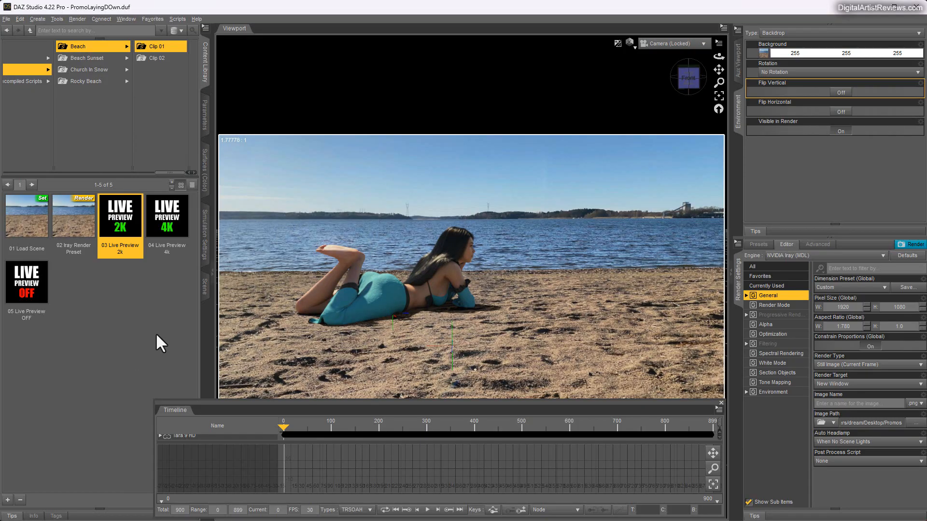
- Set the overall scale of the Tara 9 HD figure to 80%
{"action": "left_click", "coordinate": [205, 289]}
{"action": "left_click", "coordinate": [48, 57]}
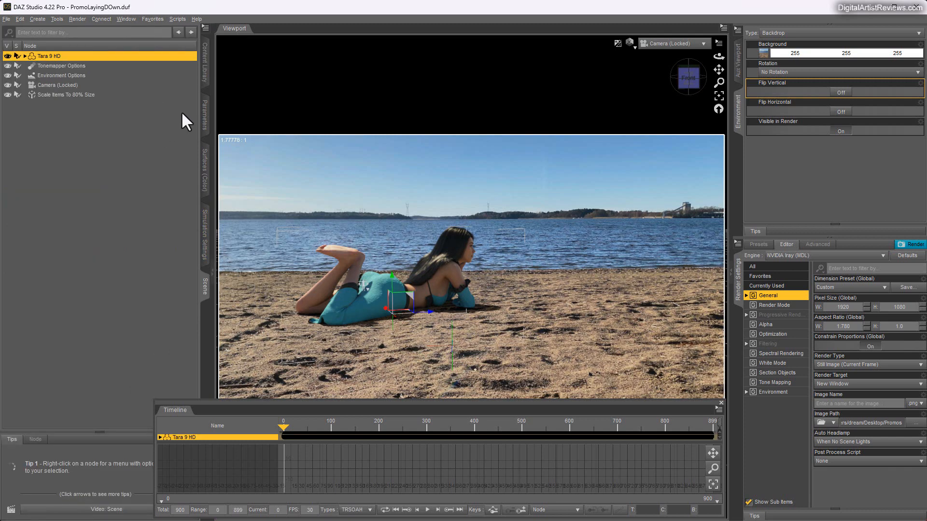
{"action": "left_click", "coordinate": [205, 116]}
{"action": "left_click", "coordinate": [182, 167]}
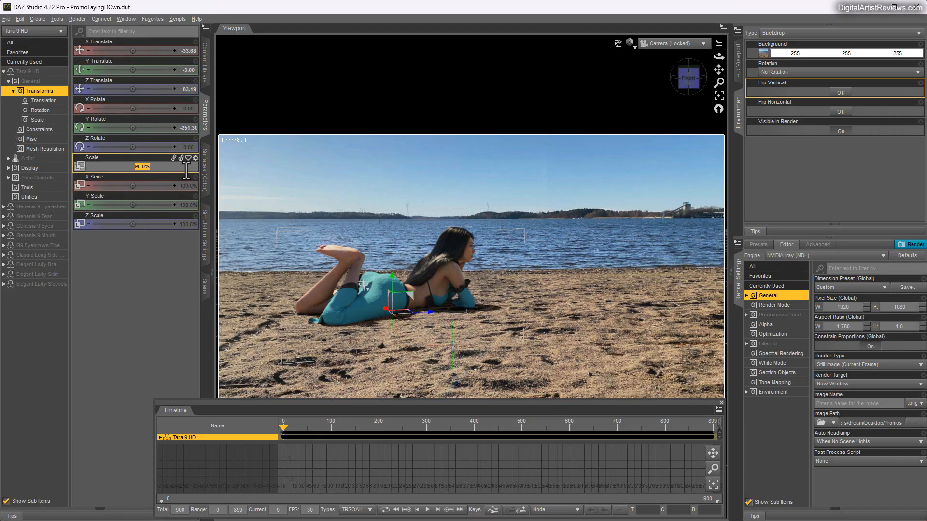
{"action": "key", "text": "Return"}
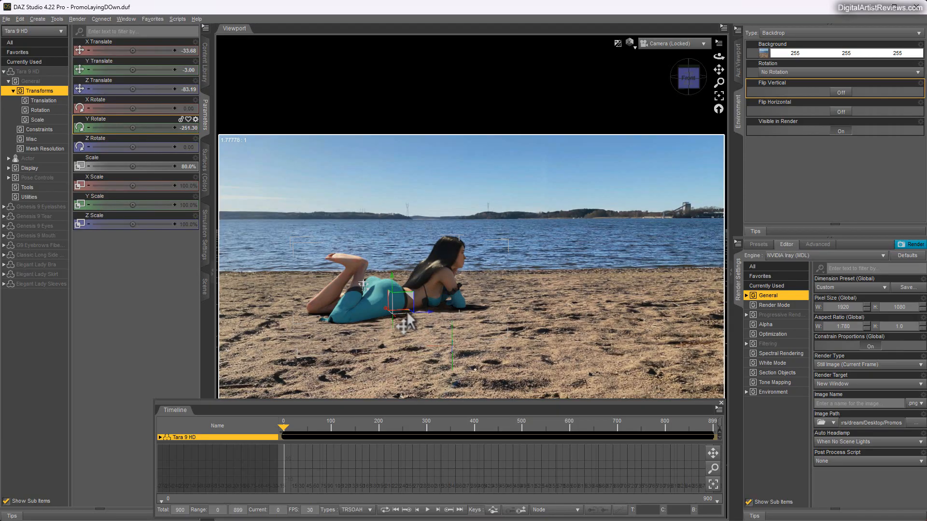
- Move the Tara 9 HD figure around the foreground sand and place it on the left side of the beach
{"action": "left_click_drag", "start_coordinate": [408, 319], "coordinate": [578, 346]}
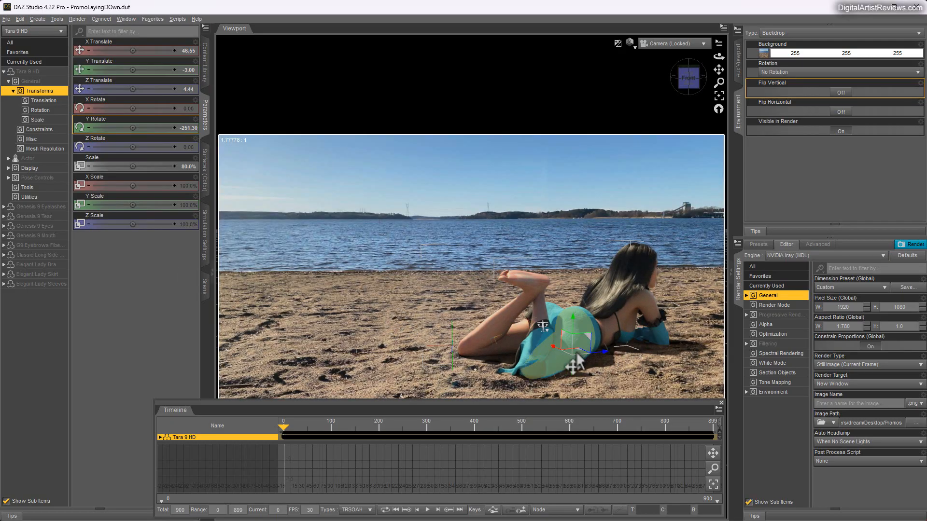
{"action": "left_click_drag", "start_coordinate": [433, 330], "coordinate": [321, 338]}
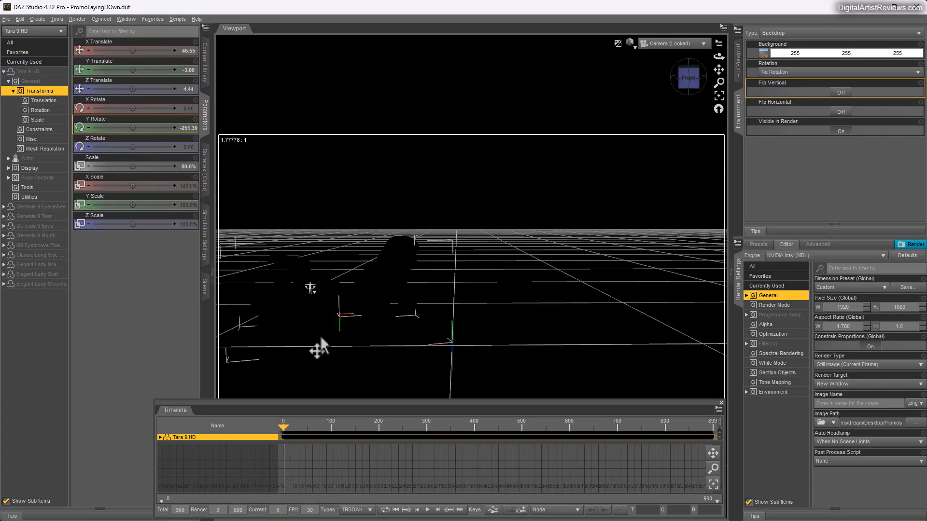
{"action": "left_click", "coordinate": [205, 282]}
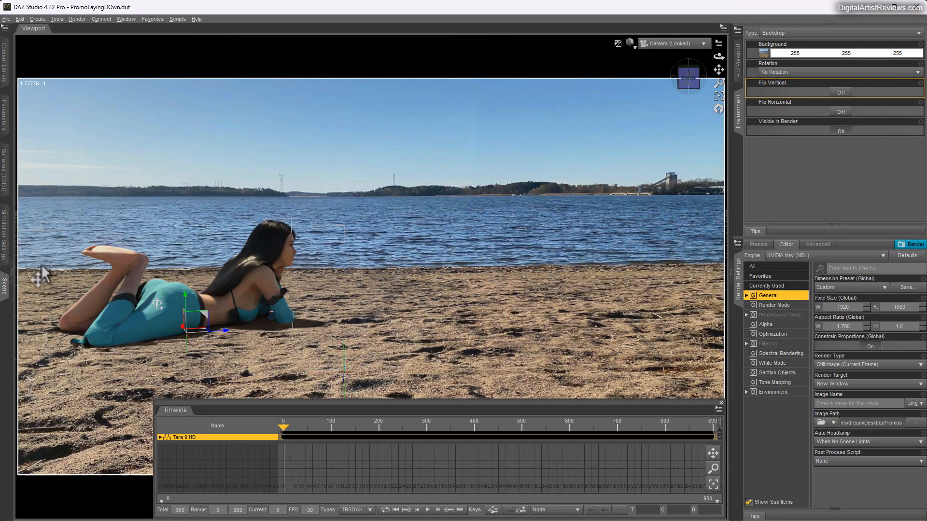
{"action": "left_click", "coordinate": [13, 277]}
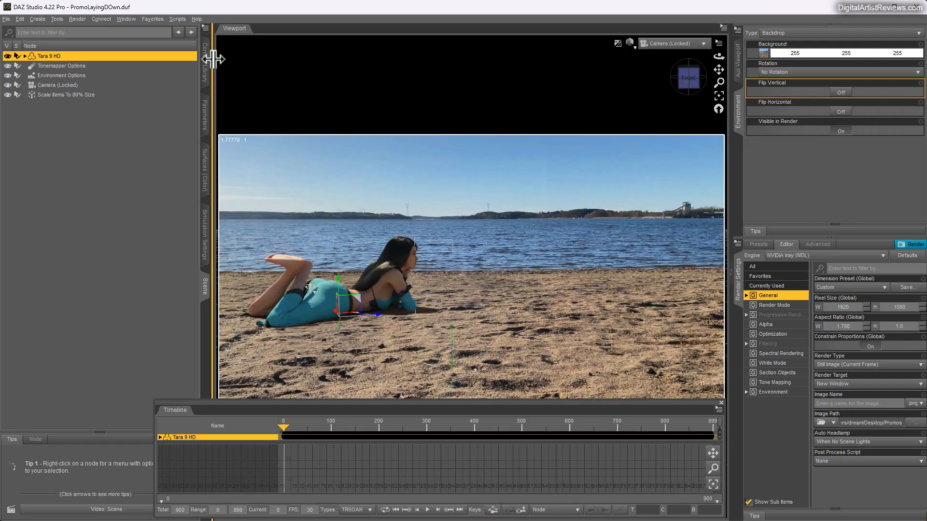
- Delete Camera (Locked) and Scale Items To 80% Size from the scene, keeping the Tara 9 HD figure
{"action": "left_click", "coordinate": [205, 75]}
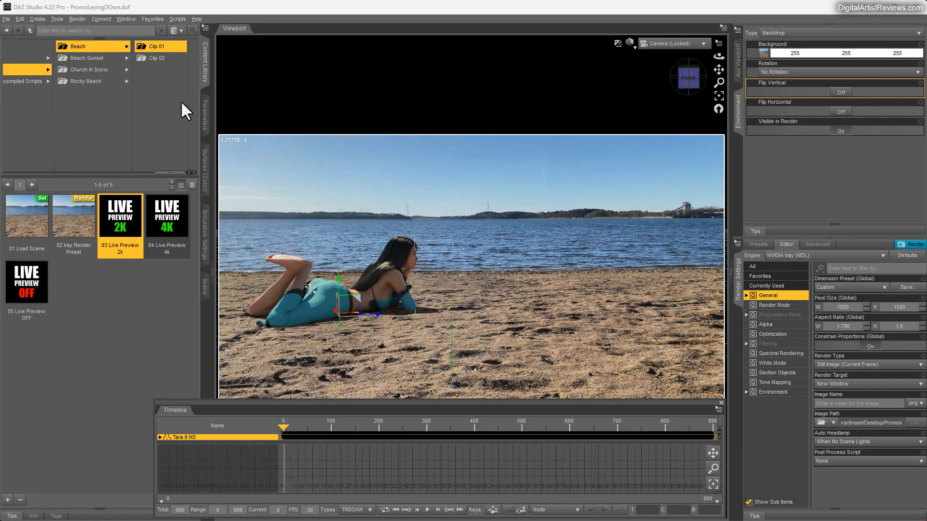
{"action": "left_click", "coordinate": [204, 286]}
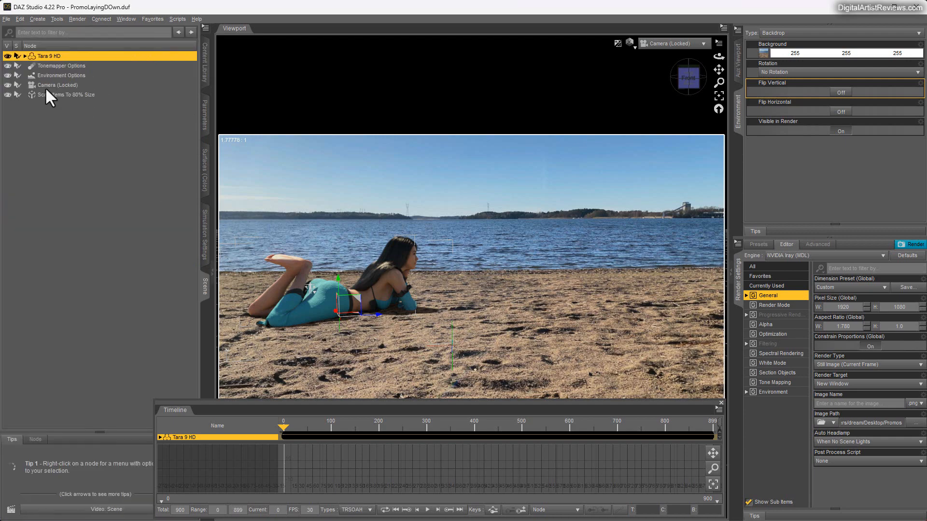
{"action": "left_click", "coordinate": [45, 87]}
{"action": "right_click", "coordinate": [45, 85]}
{"action": "left_click", "coordinate": [75, 99]}
- Load the Beach Sunset Clip 01 scene with its Iray render preset and 2K live preview, and view it through Camera (Locked)
{"action": "left_click", "coordinate": [204, 72]}
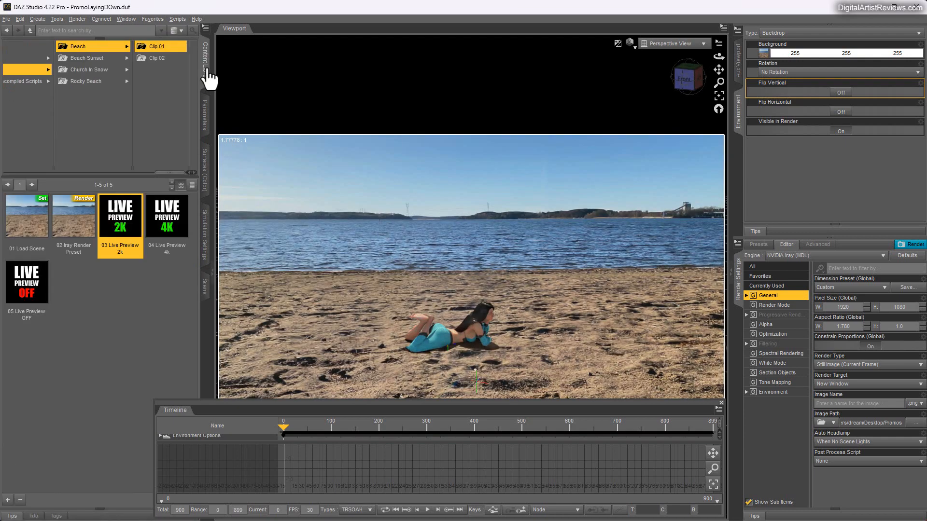
{"action": "left_click", "coordinate": [80, 59]}
{"action": "left_click", "coordinate": [154, 48]}
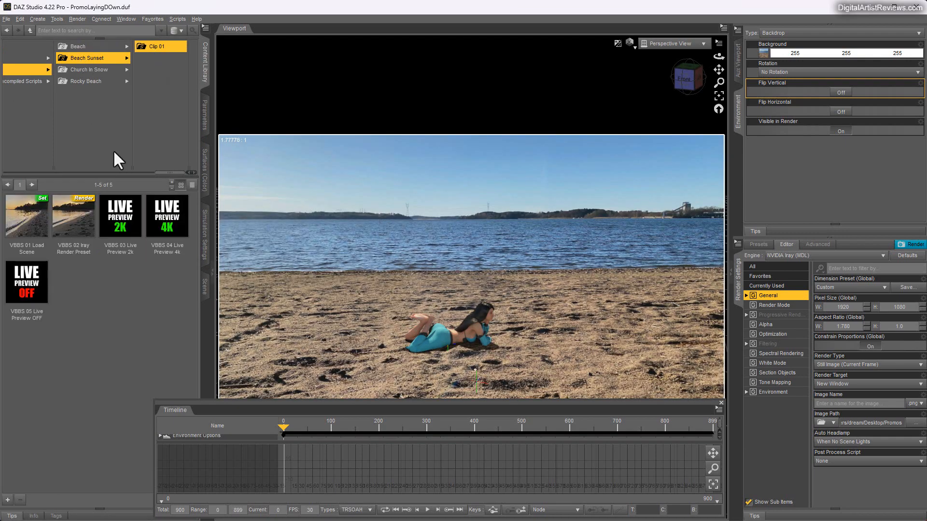
{"action": "double_click", "coordinate": [30, 213]}
{"action": "double_click", "coordinate": [72, 220]}
{"action": "double_click", "coordinate": [114, 229]}
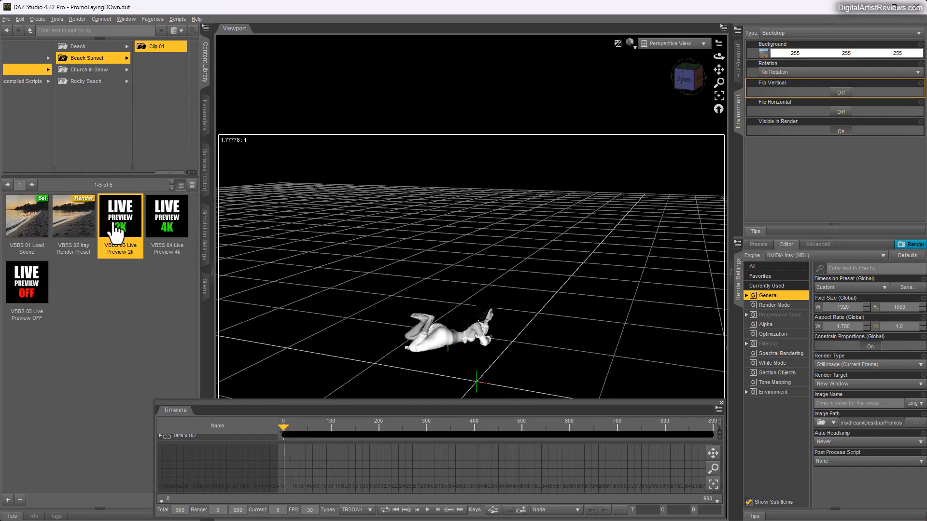
{"action": "left_click", "coordinate": [461, 274]}
{"action": "left_click", "coordinate": [670, 43]}
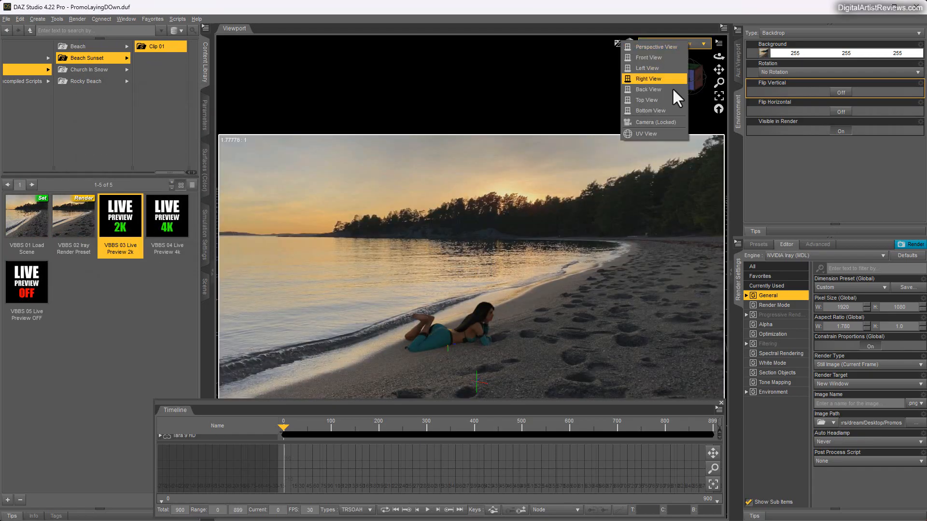
{"action": "left_click", "coordinate": [657, 123]}
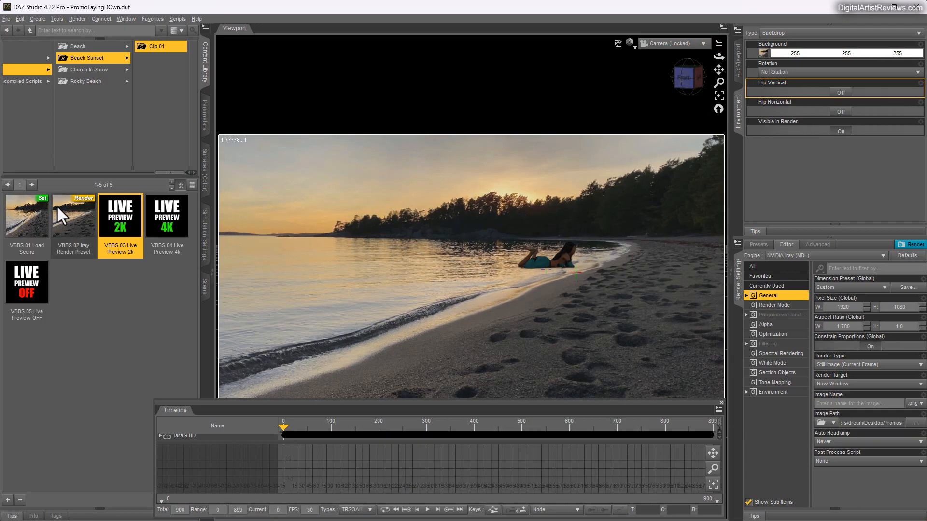
- Scale the Tara 9 HD figure to 120% and bring it forward onto the sand, to about X 67 and Z 356
{"action": "left_click", "coordinate": [204, 287]}
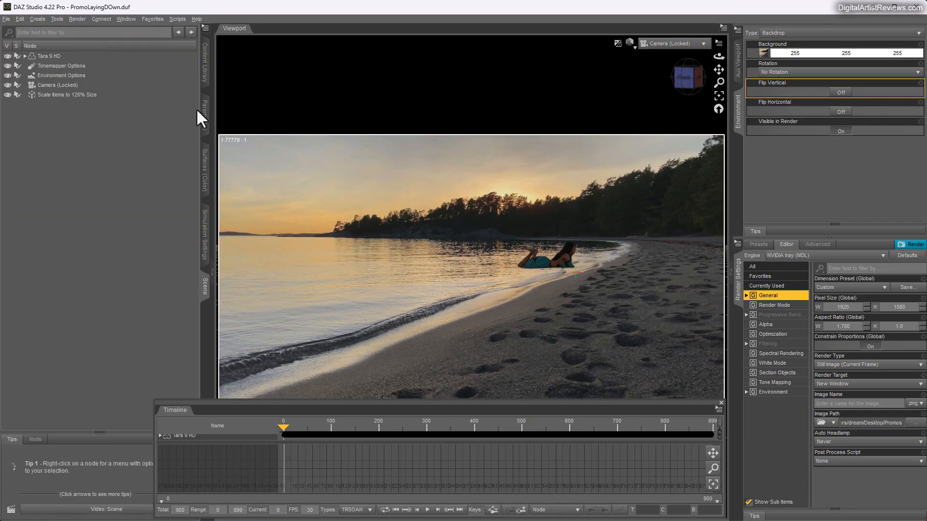
{"action": "left_click", "coordinate": [46, 56]}
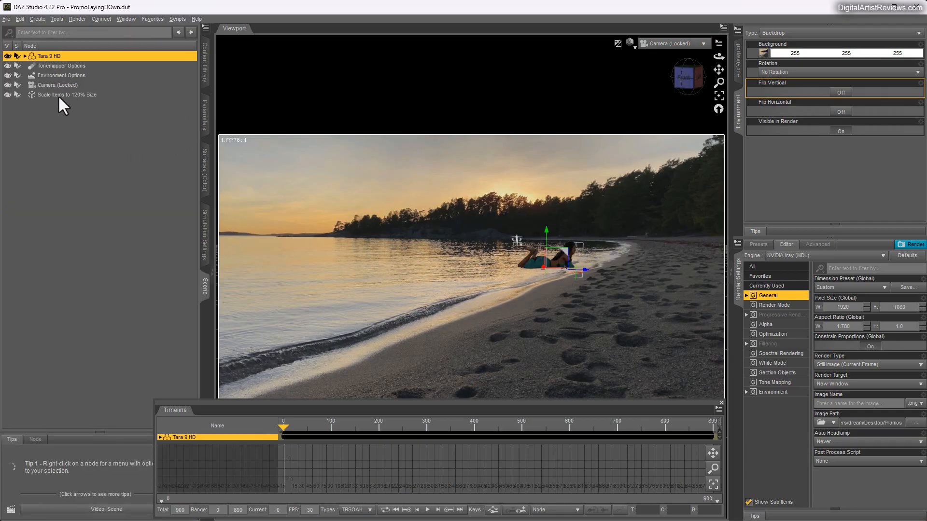
{"action": "left_click", "coordinate": [201, 110]}
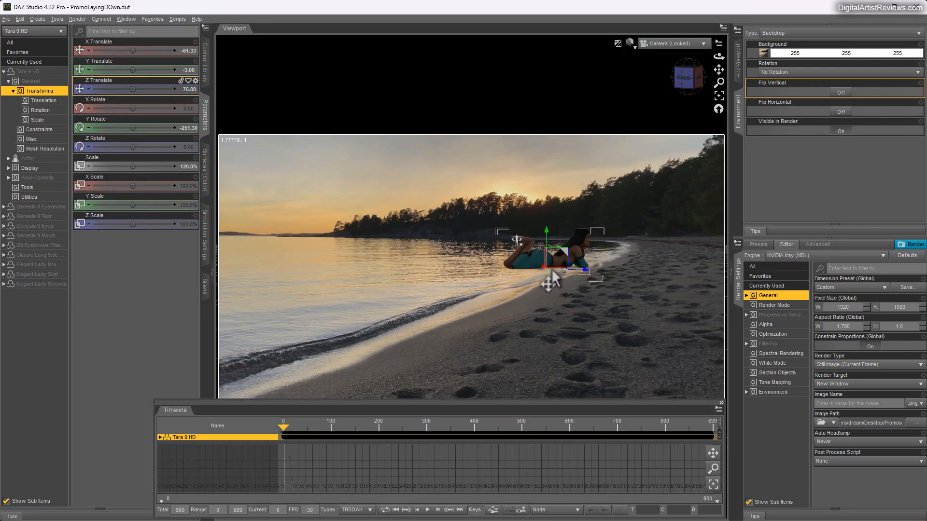
{"action": "left_click_drag", "start_coordinate": [543, 267], "coordinate": [508, 289]}
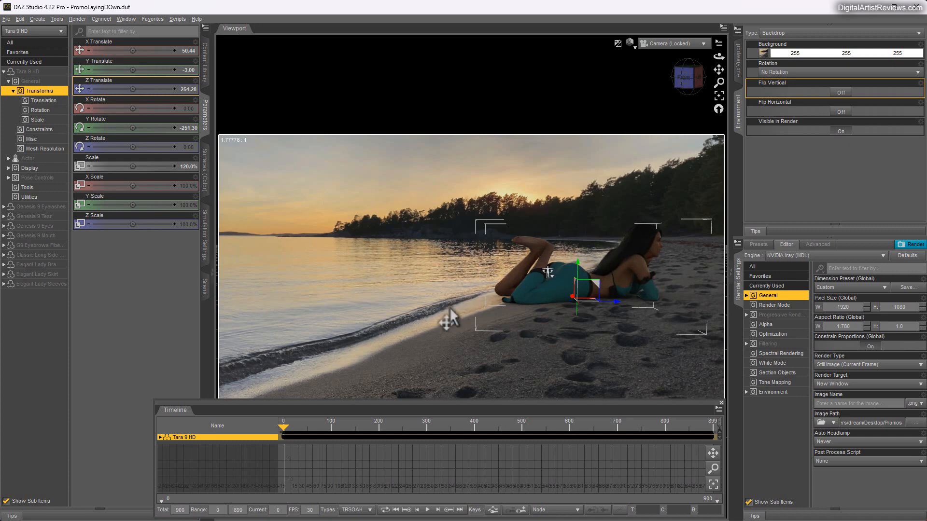
{"action": "left_click_drag", "start_coordinate": [592, 303], "coordinate": [592, 325]}
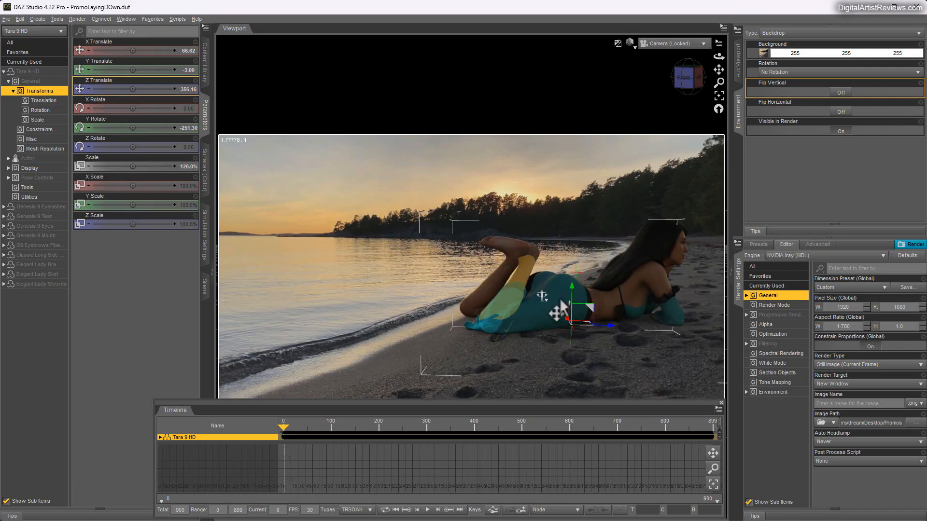
- Inspect the figure and ground grid against the sunset backdrop in Wireframe display, and restore the shaded display
{"action": "left_click", "coordinate": [634, 48]}
{"action": "left_click", "coordinate": [624, 74]}
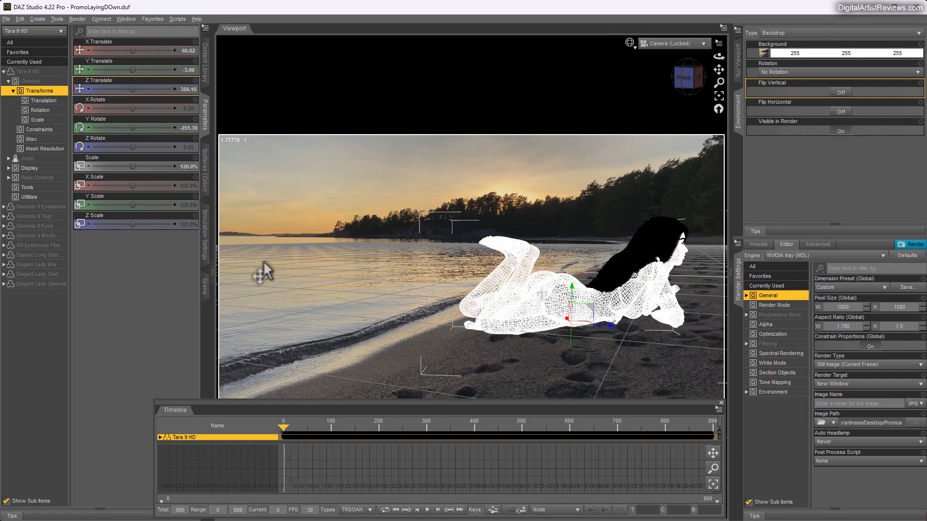
{"action": "left_click", "coordinate": [633, 47]}
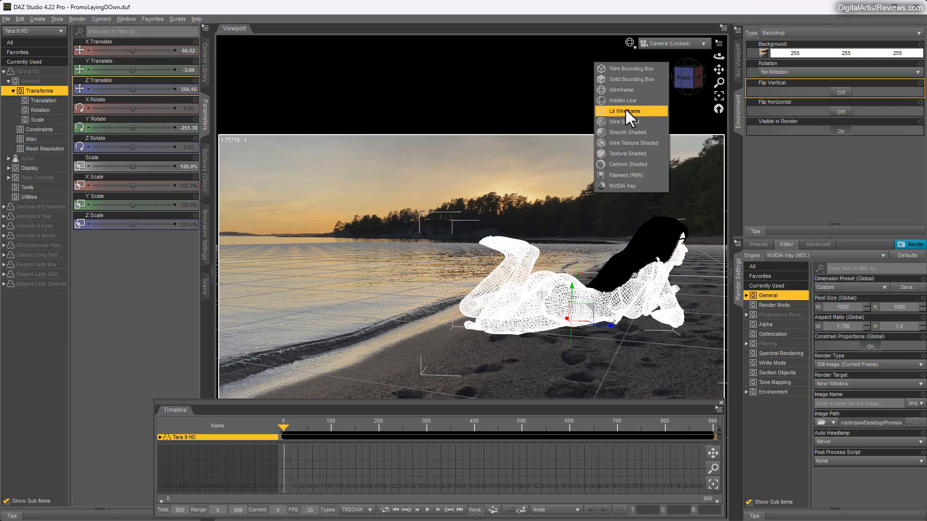
{"action": "left_click", "coordinate": [617, 91]}
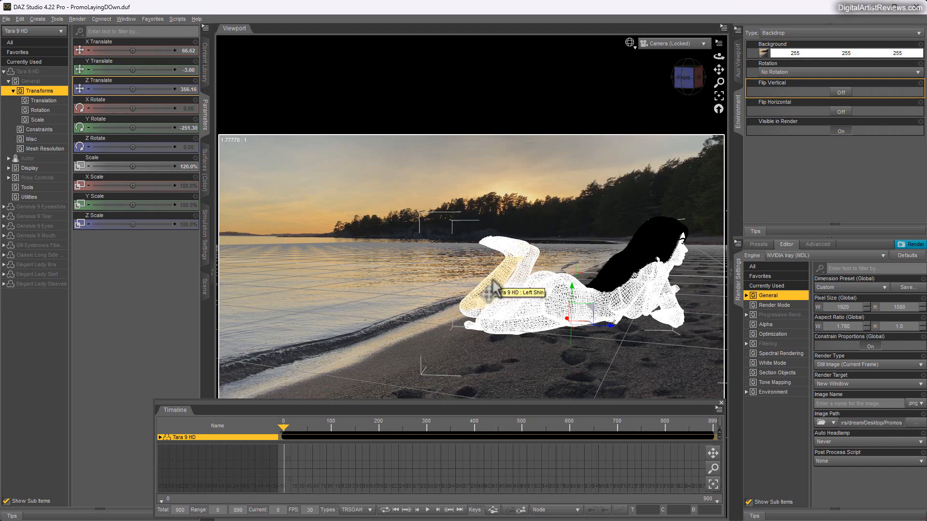
{"action": "left_click", "coordinate": [206, 285]}
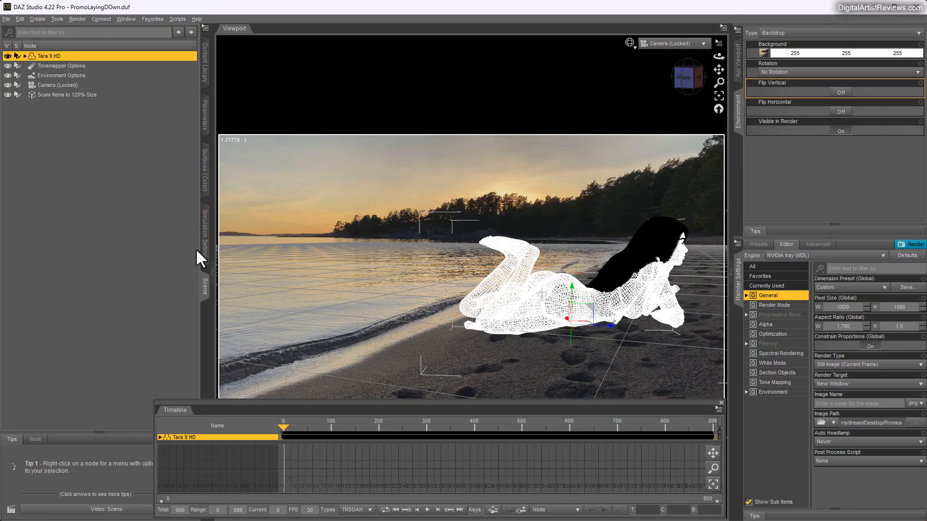
{"action": "left_click", "coordinate": [633, 47]}
{"action": "left_click", "coordinate": [615, 282]}
- Delete Camera (Locked) and Scale Items to 120% Size from the scene
{"action": "left_click", "coordinate": [47, 85]}
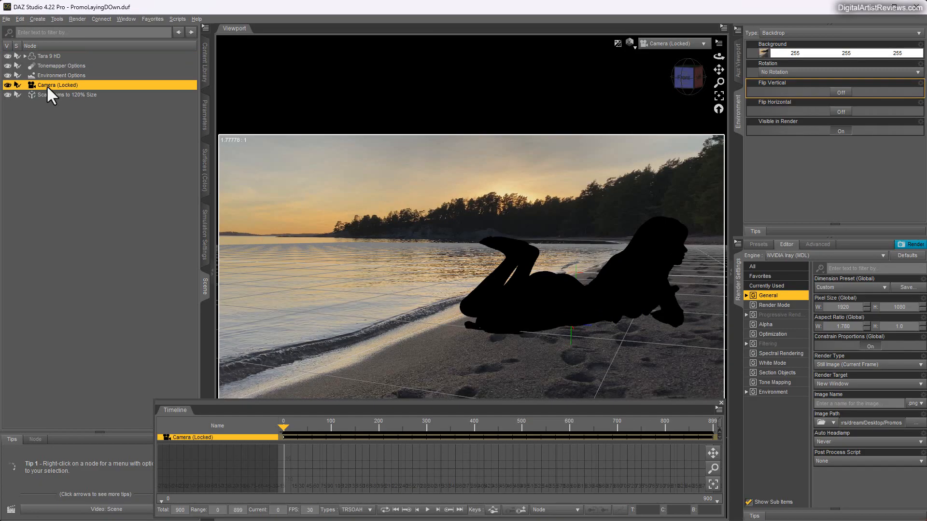
{"action": "left_click", "coordinate": [44, 95], "text": "ctrl"}
{"action": "right_click", "coordinate": [47, 85]}
{"action": "left_click", "coordinate": [57, 100]}
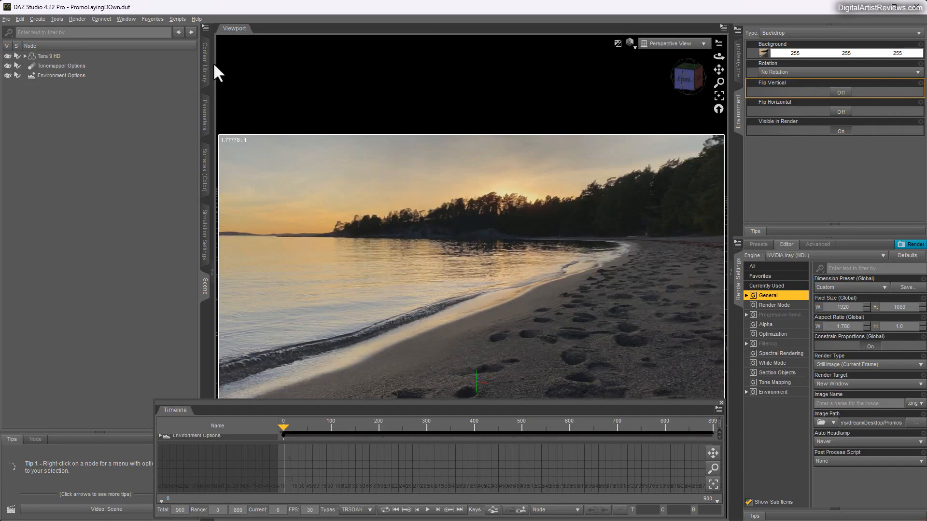
- Browse the Church In Snow clips and load Clip 03 with its Iray render preset and 2K live preview
{"action": "left_click", "coordinate": [205, 63]}
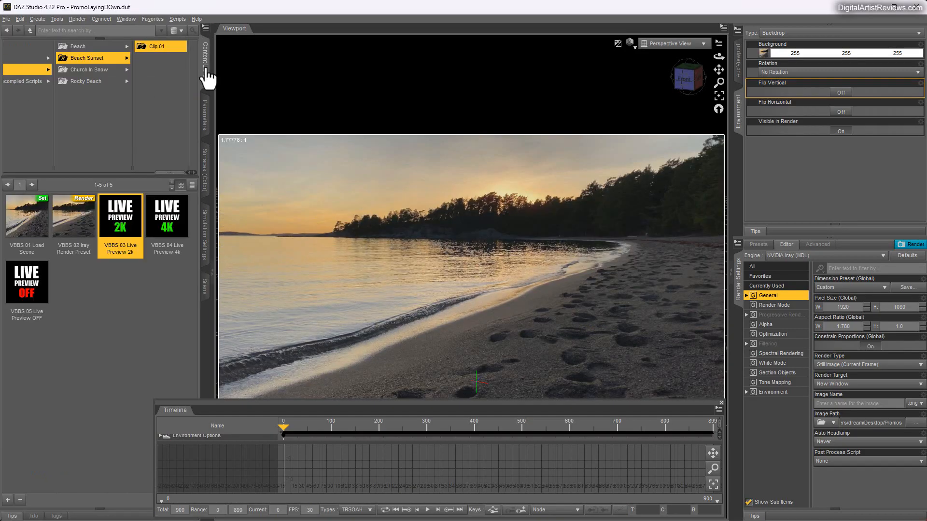
{"action": "left_click", "coordinate": [88, 69]}
{"action": "left_click", "coordinate": [155, 46]}
{"action": "left_click", "coordinate": [152, 57]}
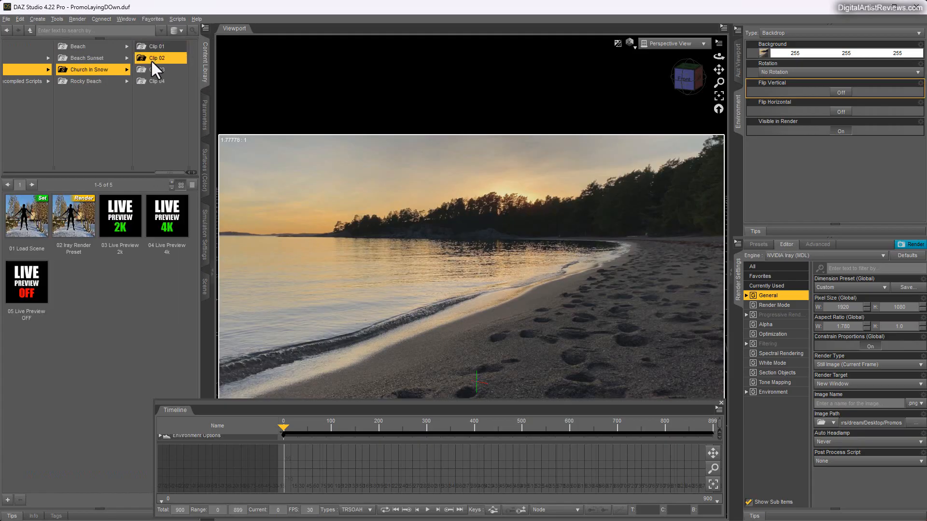
{"action": "left_click", "coordinate": [147, 70]}
{"action": "left_click", "coordinate": [153, 80]}
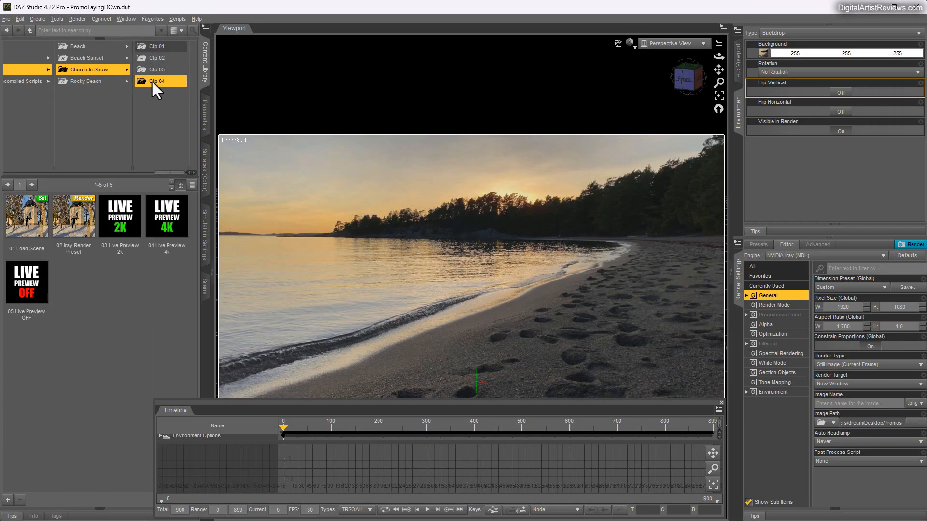
{"action": "left_click", "coordinate": [150, 68]}
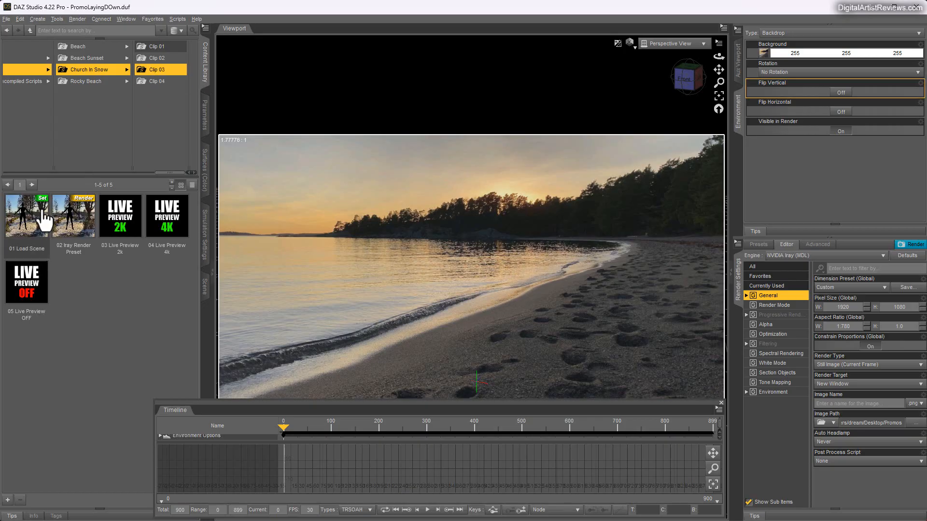
{"action": "double_click", "coordinate": [74, 220]}
{"action": "double_click", "coordinate": [120, 217]}
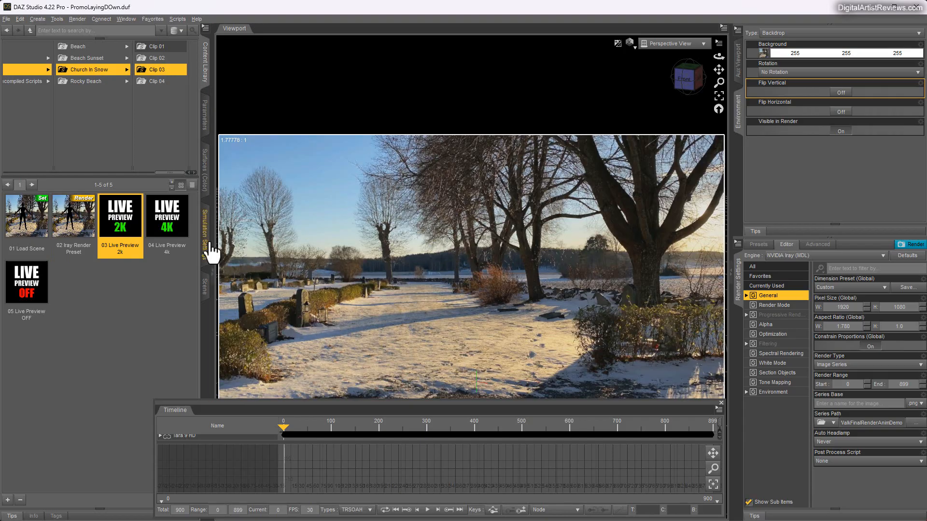
- Set the Tara 9 HD figure's X Translate and Z Translate to 0
{"action": "left_click", "coordinate": [205, 287]}
{"action": "left_click", "coordinate": [51, 58]}
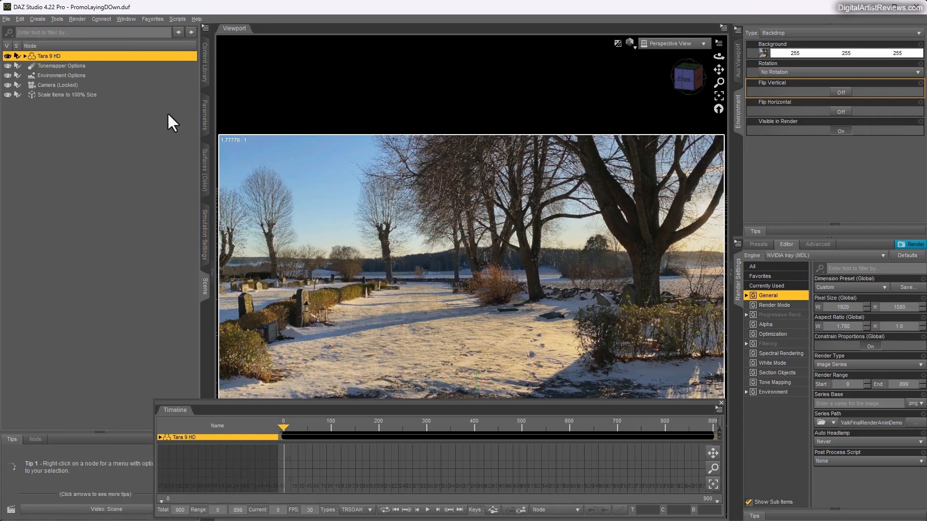
{"action": "left_click", "coordinate": [206, 116]}
{"action": "left_click", "coordinate": [184, 51]}
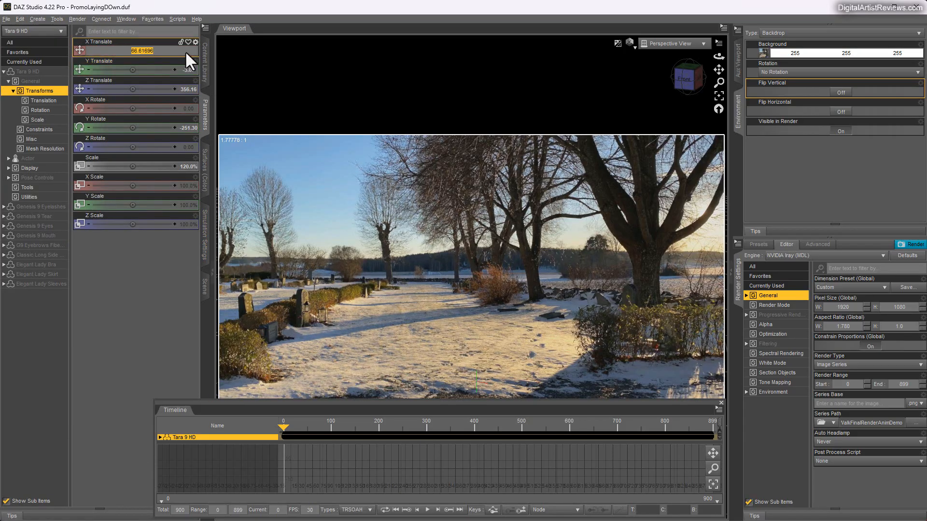
{"action": "type", "text": "0"}
{"action": "key", "text": "Return"}
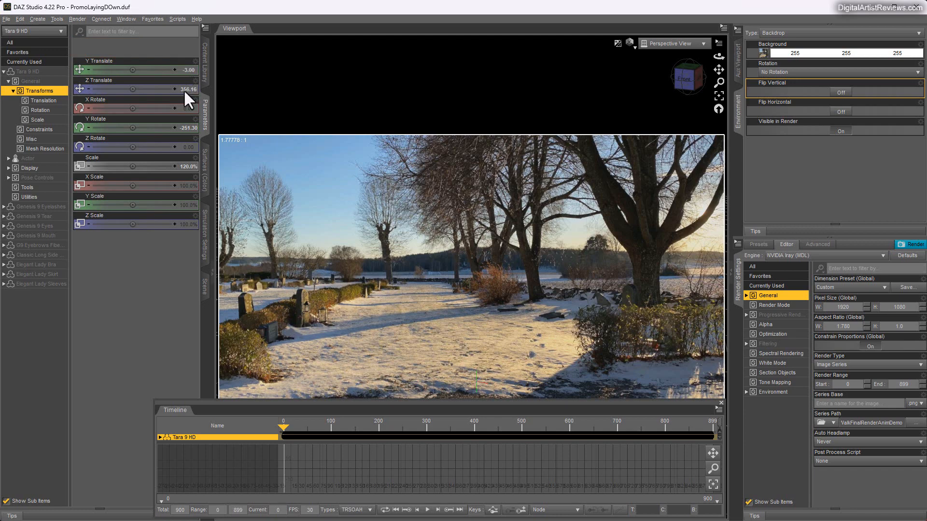
{"action": "left_click", "coordinate": [184, 89]}
{"action": "type", "text": "0"}
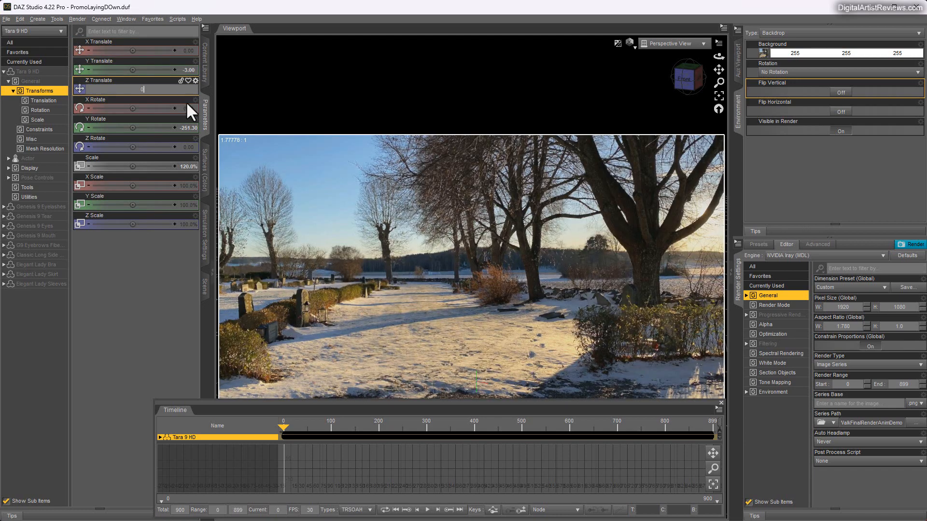
{"action": "key", "text": "Return"}
- View the Church In Snow scene through Camera (Locked)
{"action": "left_click", "coordinate": [203, 68]}
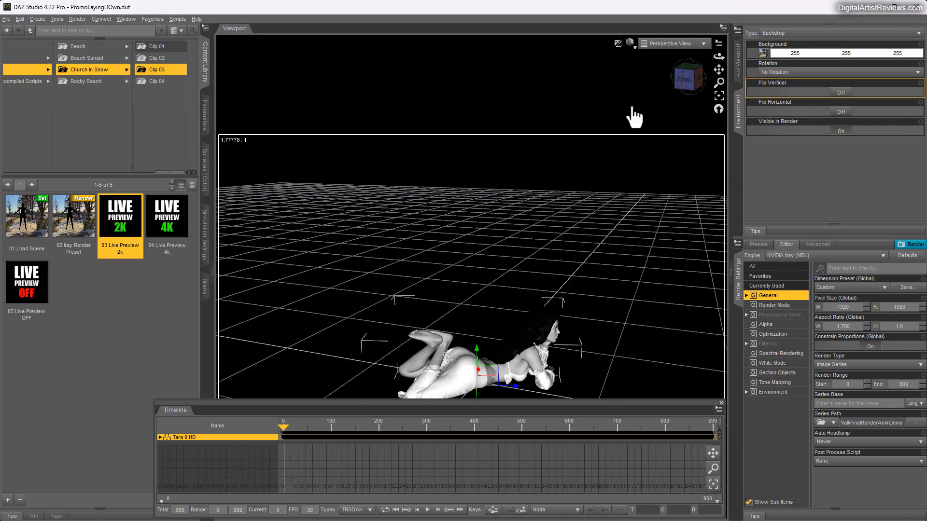
{"action": "left_click", "coordinate": [667, 43]}
{"action": "left_click", "coordinate": [649, 126]}
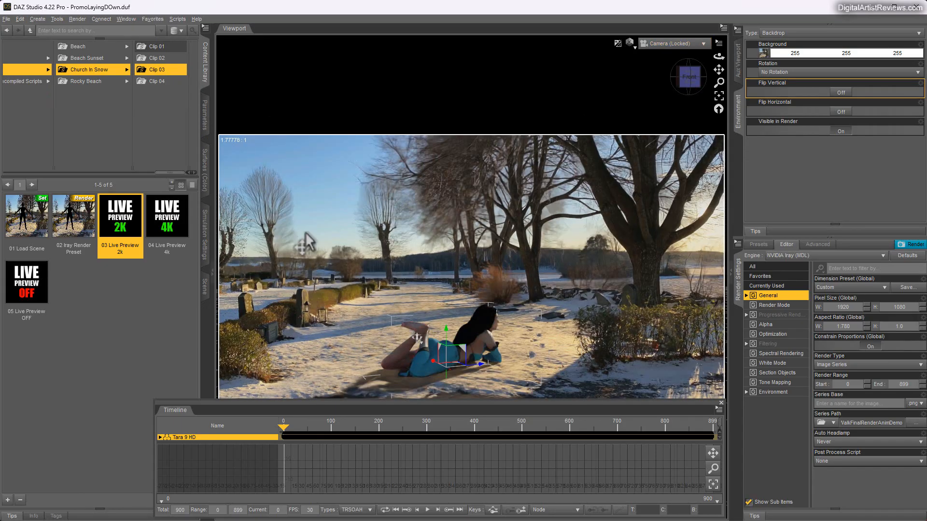
- Set the Tara 9 HD figure's overall Scale to 100% to match the scene's Scale Items to 100% Size note
{"action": "left_click", "coordinate": [205, 282]}
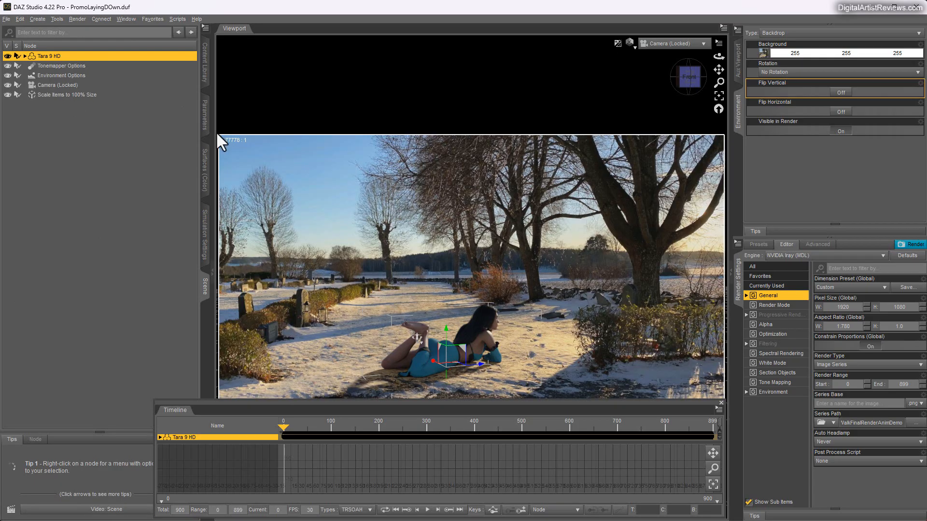
{"action": "left_click", "coordinate": [206, 79]}
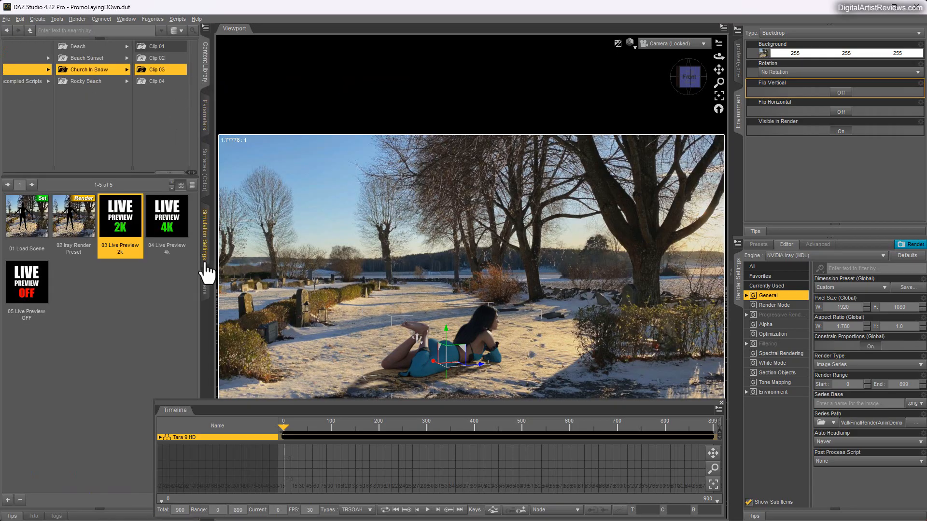
{"action": "left_click", "coordinate": [205, 285]}
{"action": "left_click", "coordinate": [79, 95]}
{"action": "left_click", "coordinate": [45, 55]}
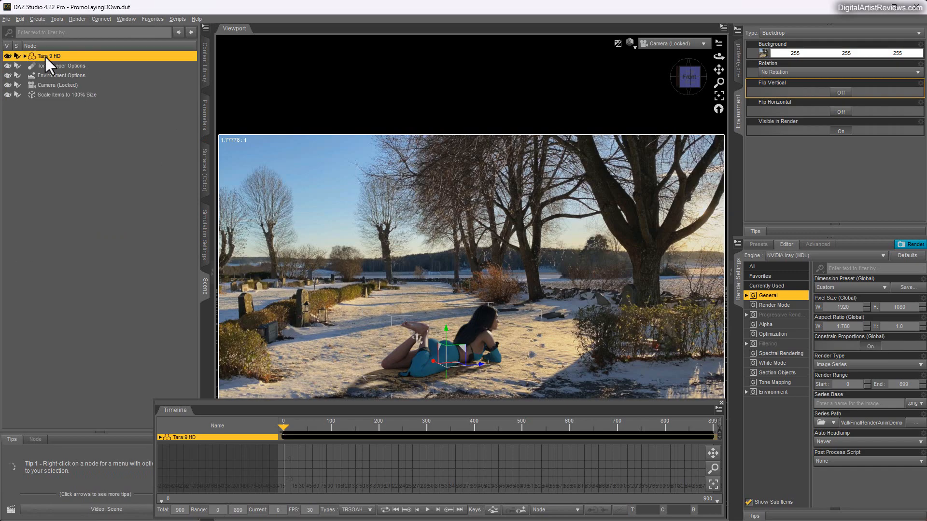
{"action": "left_click", "coordinate": [206, 119]}
{"action": "left_click", "coordinate": [187, 167]}
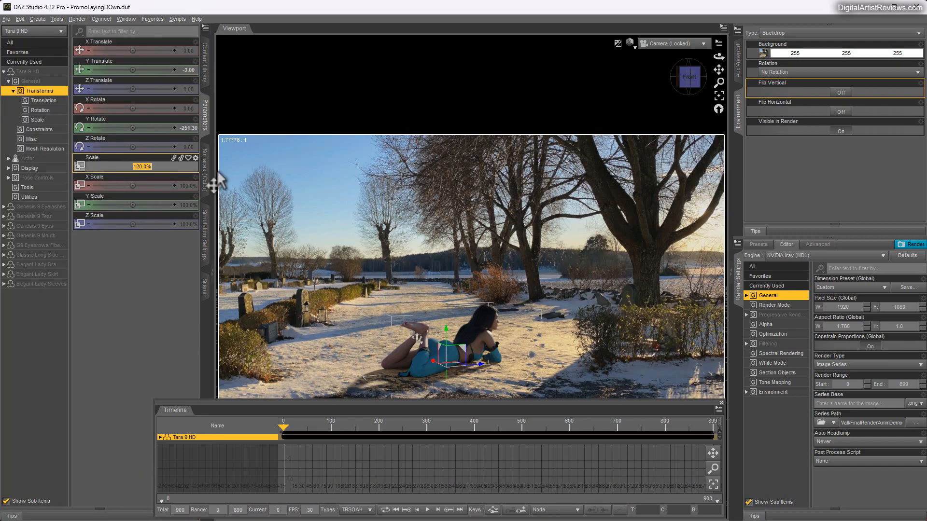
{"action": "key", "text": "Return"}
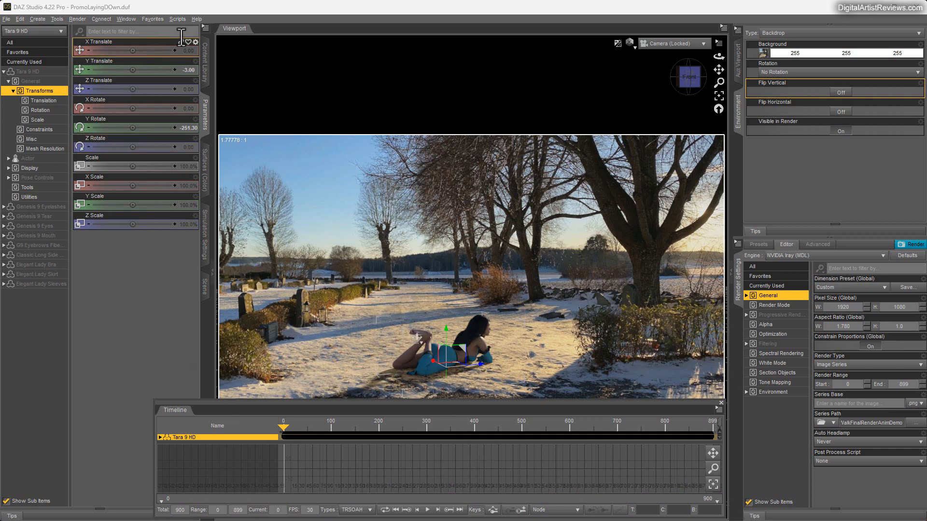
{"action": "left_click", "coordinate": [205, 65]}
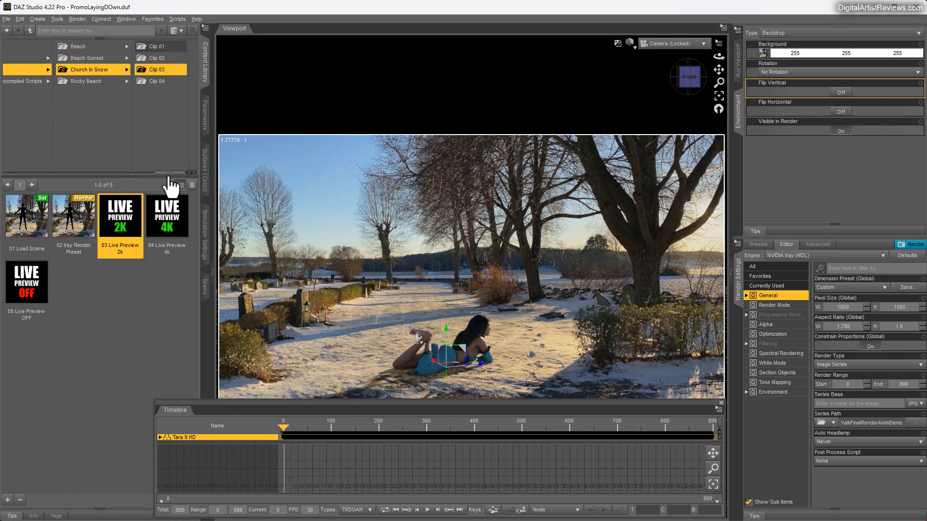
{"action": "left_click_drag", "start_coordinate": [167, 172], "coordinate": [137, 174]}
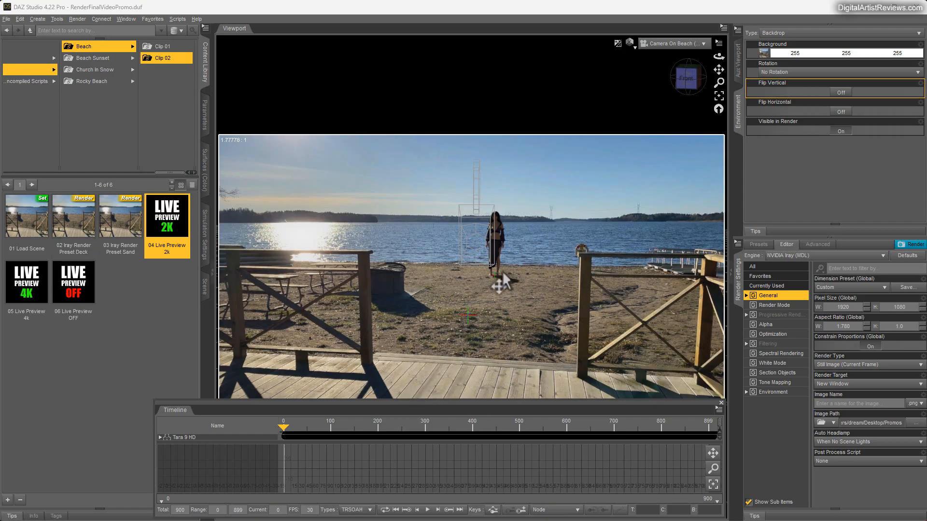
- Inspect the beach camera, the deck camera and the Scale Items To 75% Size node with its transforms in the beach scene
{"action": "left_click", "coordinate": [205, 287]}
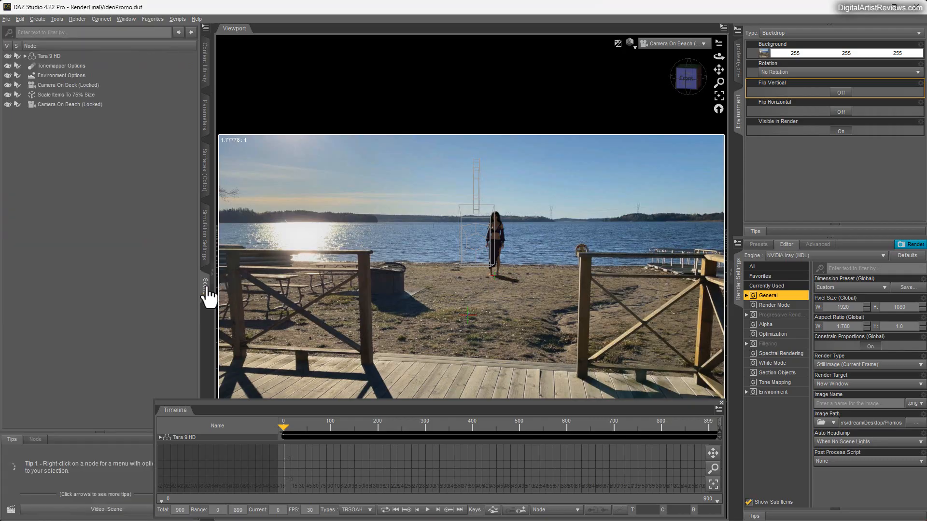
{"action": "left_click", "coordinate": [57, 95]}
{"action": "left_click", "coordinate": [51, 104]}
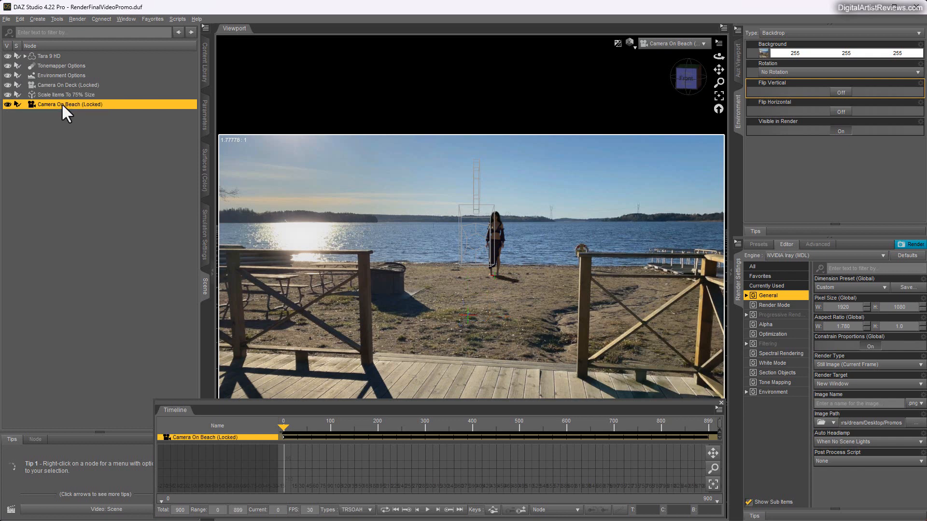
{"action": "left_click", "coordinate": [65, 84]}
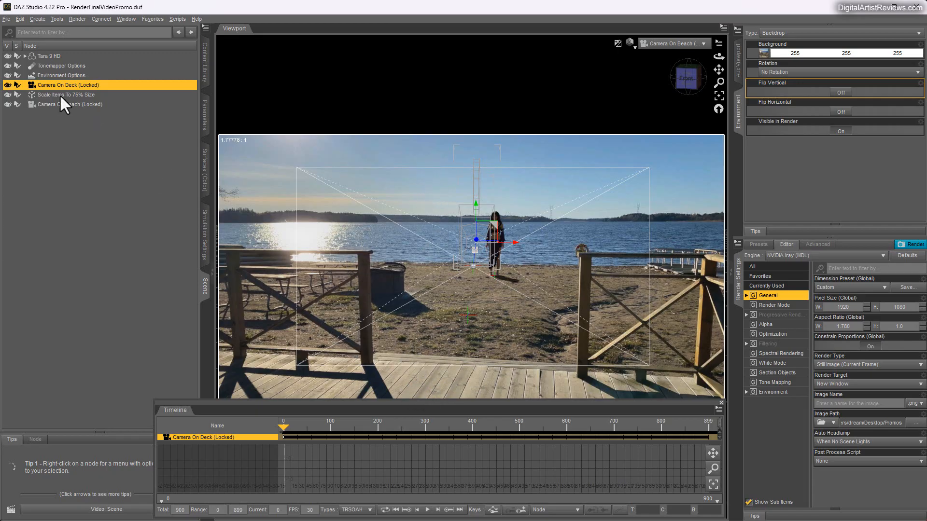
{"action": "left_click", "coordinate": [72, 94]}
{"action": "left_click", "coordinate": [205, 118]}
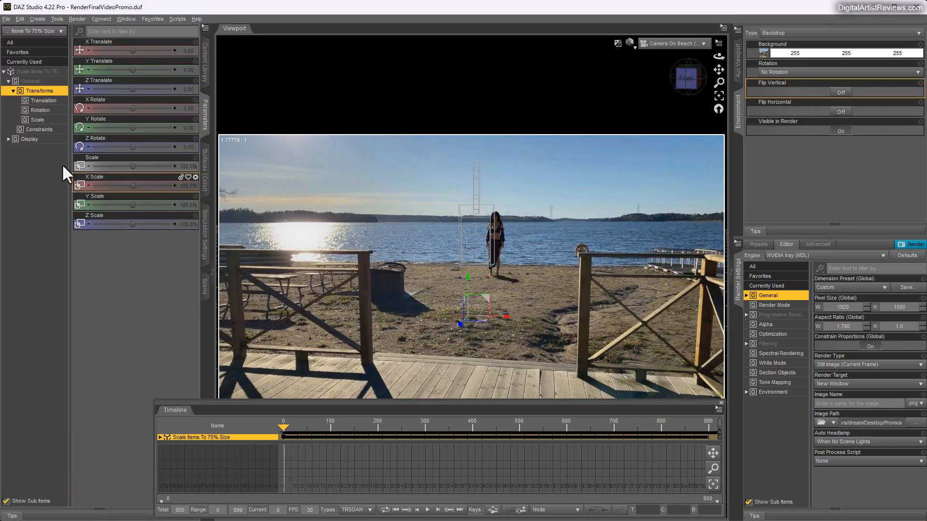
- Set the overall Scale of the Tara 9 HD figure on the beach to 75%
{"action": "left_click", "coordinate": [205, 290]}
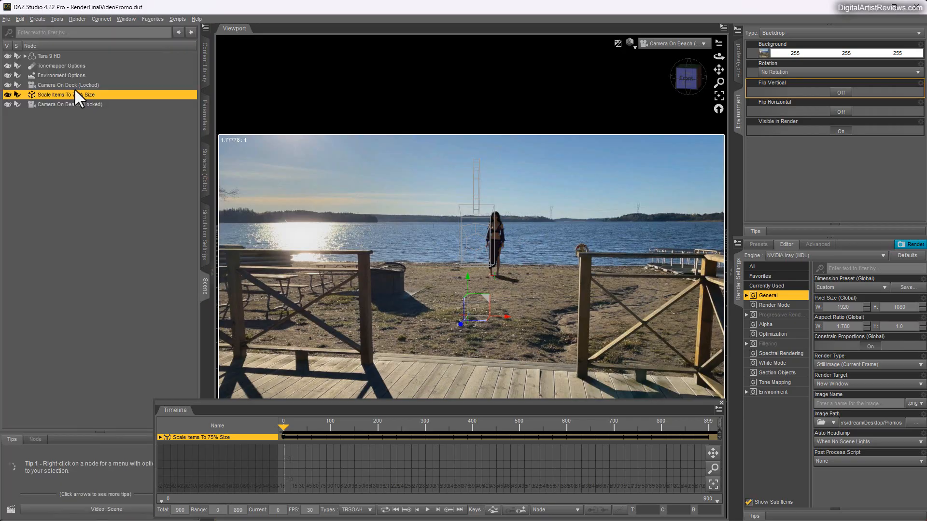
{"action": "left_click", "coordinate": [51, 57]}
{"action": "left_click", "coordinate": [205, 120]}
{"action": "left_click", "coordinate": [183, 166]}
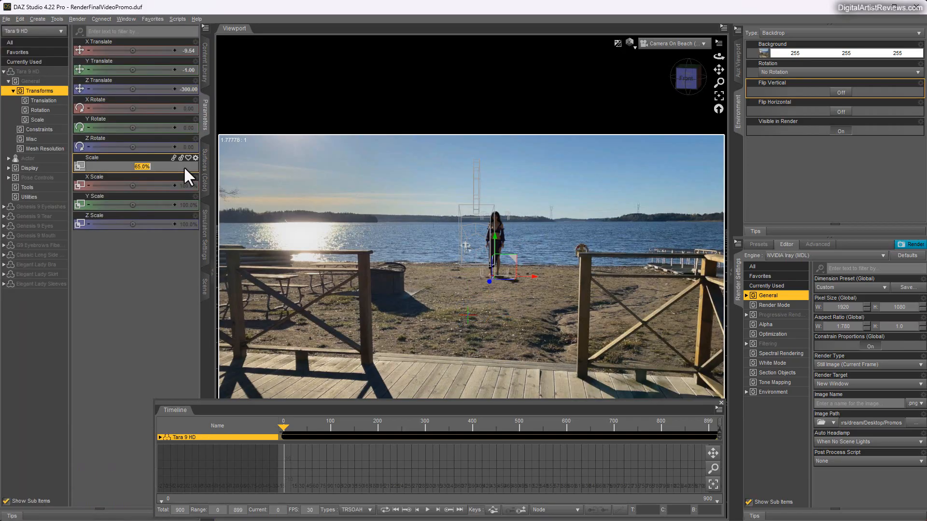
{"action": "type", "text": "75"}
{"action": "key", "text": "Return"}
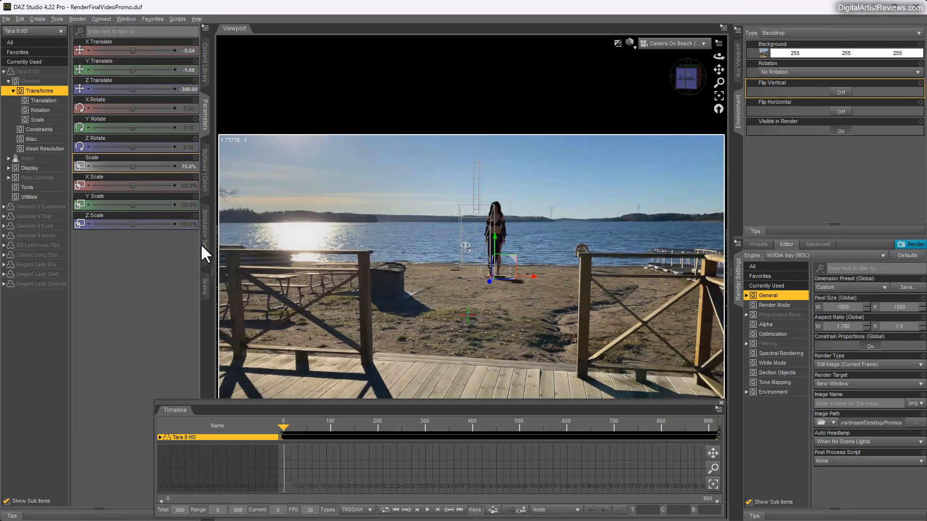
- Scrub the animation to frame 122 and set the render type to Image Series
{"action": "left_click", "coordinate": [205, 289]}
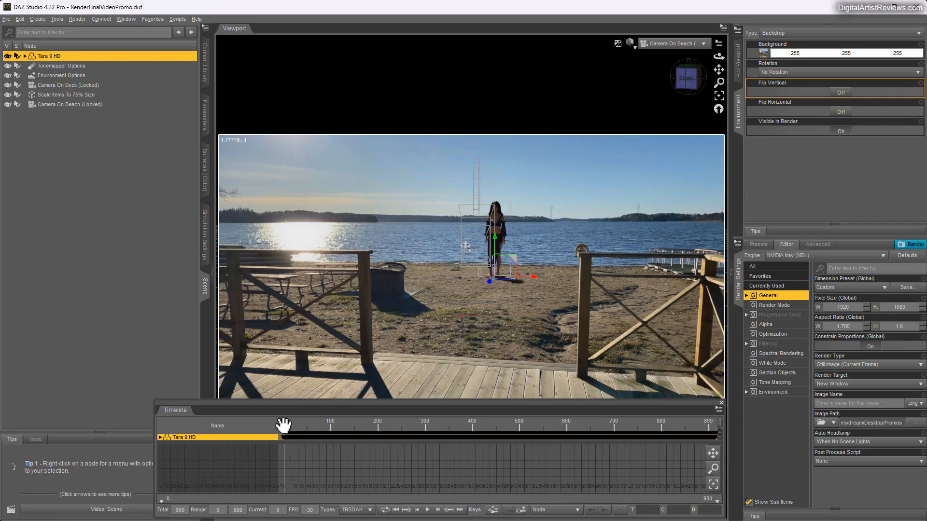
{"action": "left_click_drag", "start_coordinate": [283, 425], "coordinate": [341, 425]}
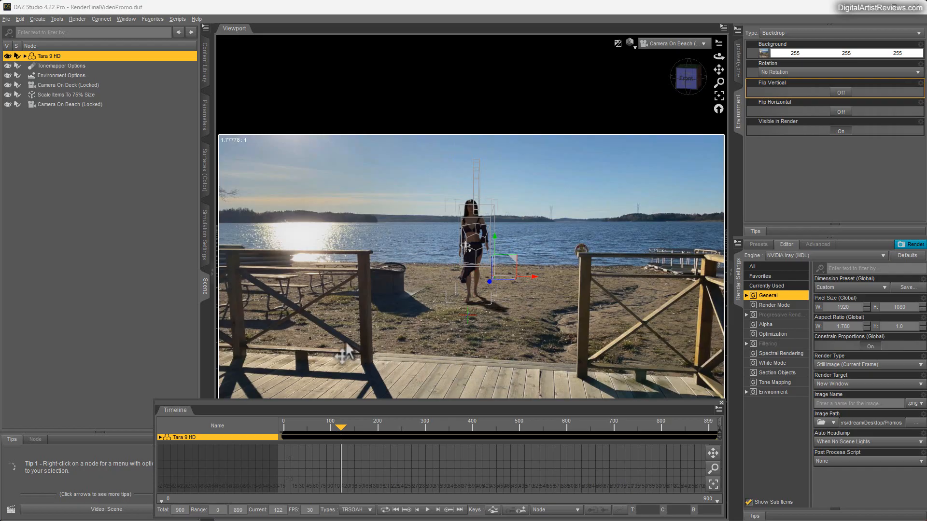
{"action": "left_click", "coordinate": [830, 365]}
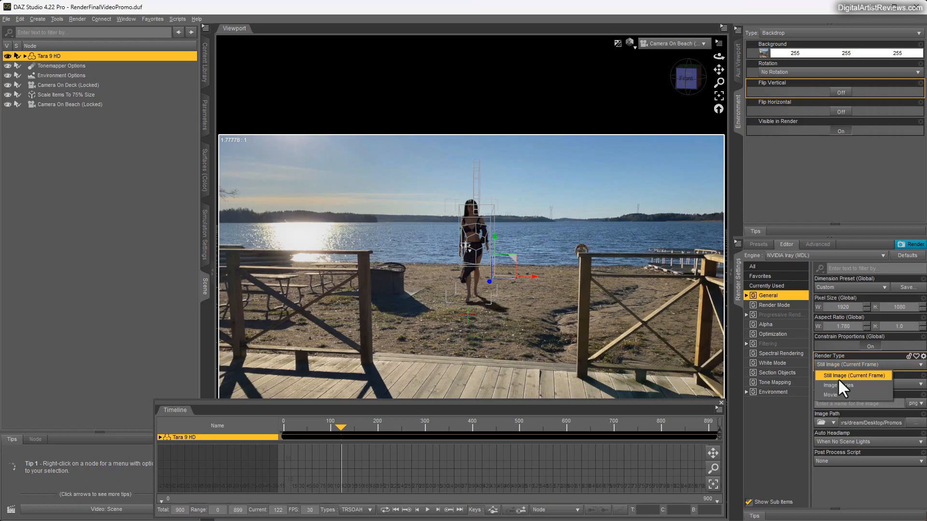
{"action": "left_click", "coordinate": [839, 386]}
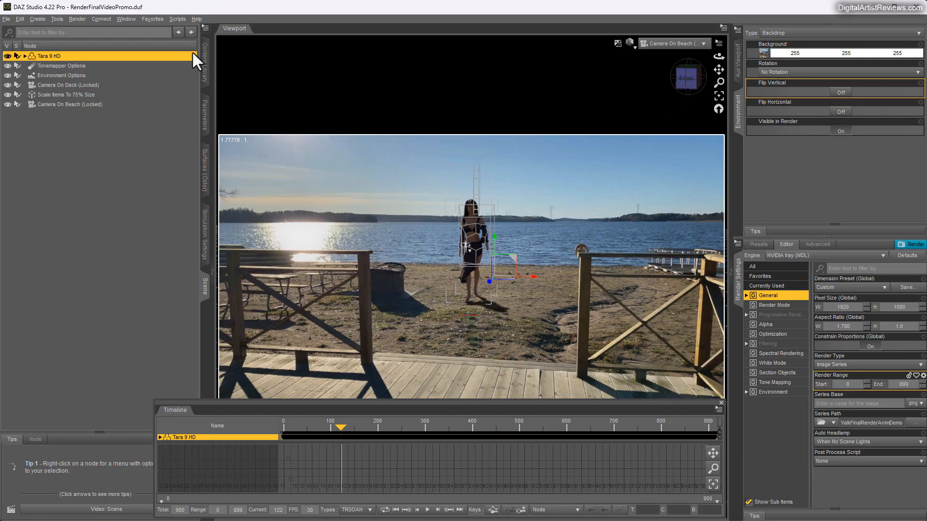
- Turn off the live preview of Beach Clip 02 and keep the environment backdrop type at None
{"action": "left_click", "coordinate": [206, 68]}
{"action": "double_click", "coordinate": [76, 292]}
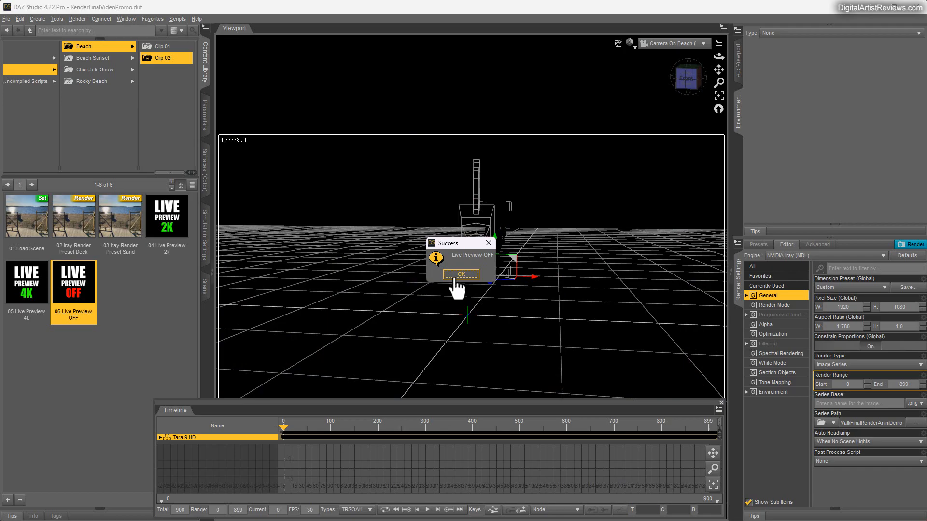
{"action": "left_click", "coordinate": [454, 276]}
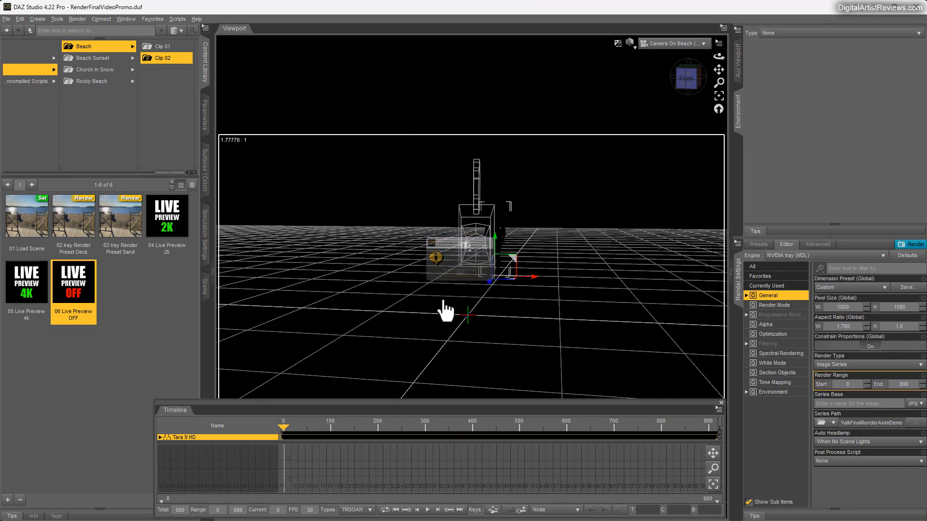
{"action": "left_click", "coordinate": [772, 33]}
{"action": "left_click", "coordinate": [770, 45]}
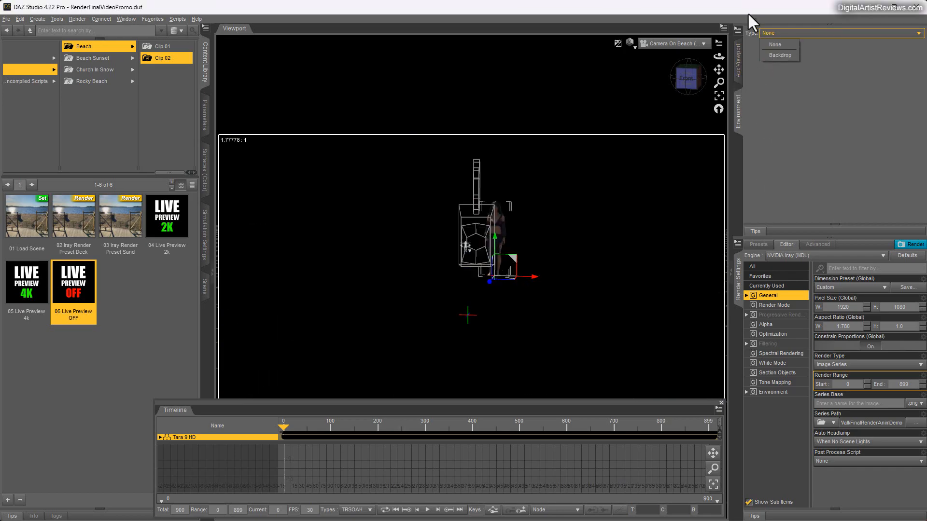
- Render the current frame as a Still Image, examine the figure and its shadow in the enlarged render window, and close it
{"action": "left_click", "coordinate": [823, 366]}
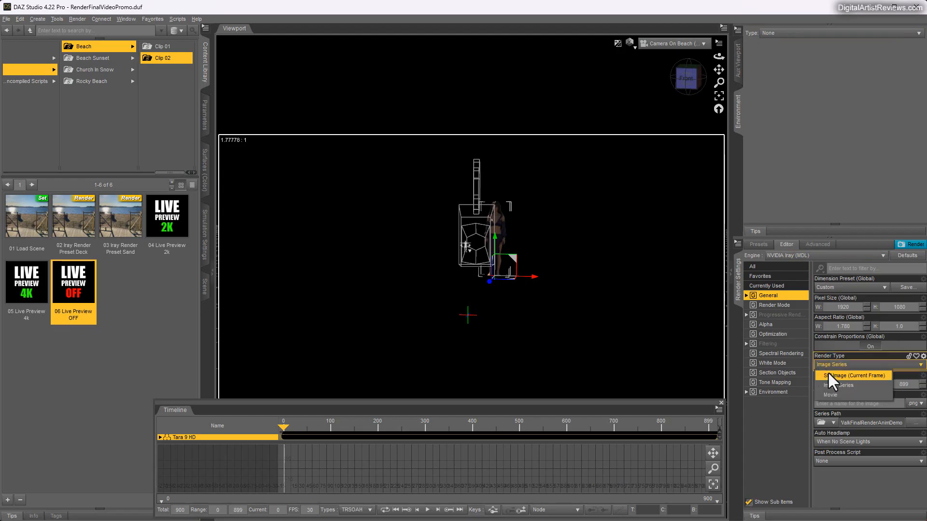
{"action": "left_click", "coordinate": [827, 372]}
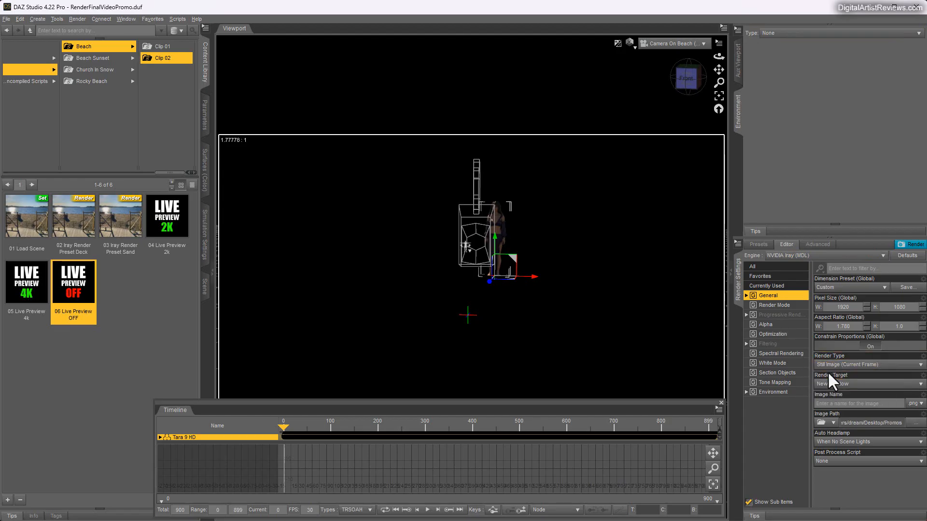
{"action": "left_click", "coordinate": [911, 245]}
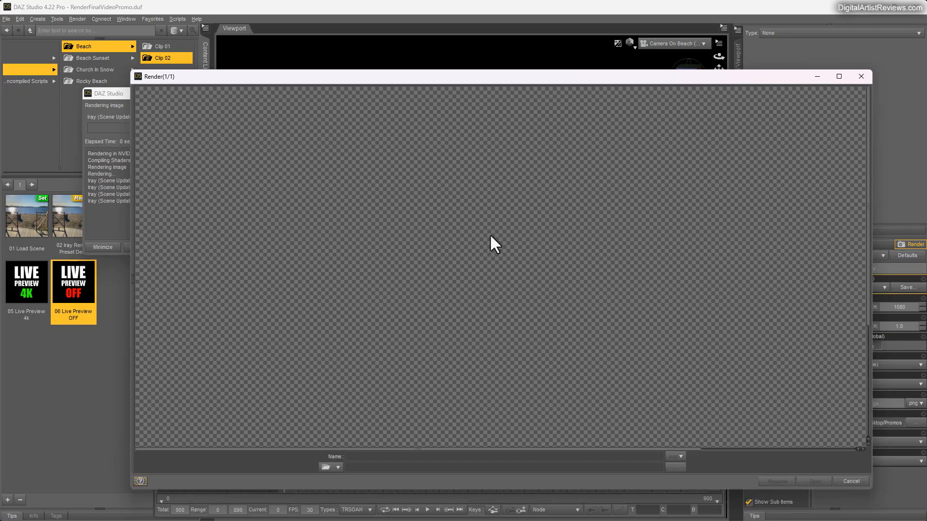
{"action": "left_click_drag", "start_coordinate": [369, 80], "coordinate": [351, 40]}
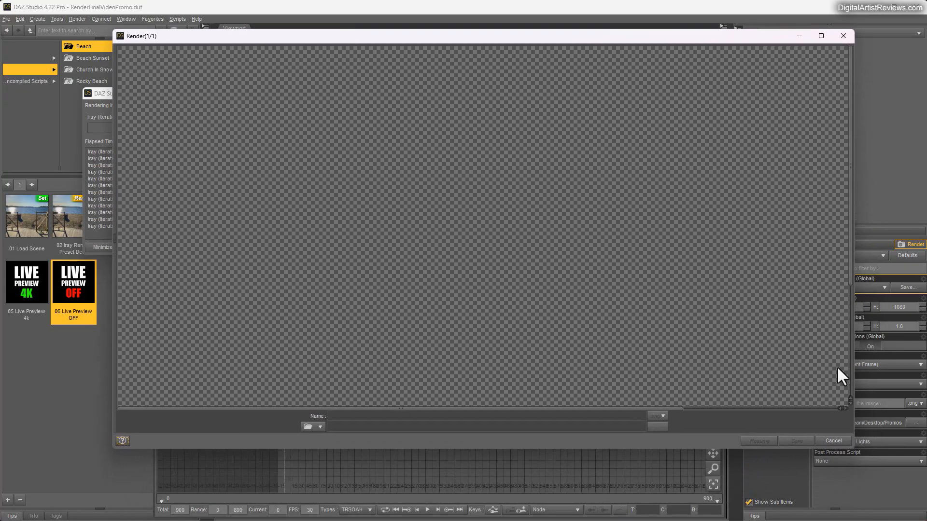
{"action": "left_click_drag", "start_coordinate": [849, 450], "coordinate": [873, 482]}
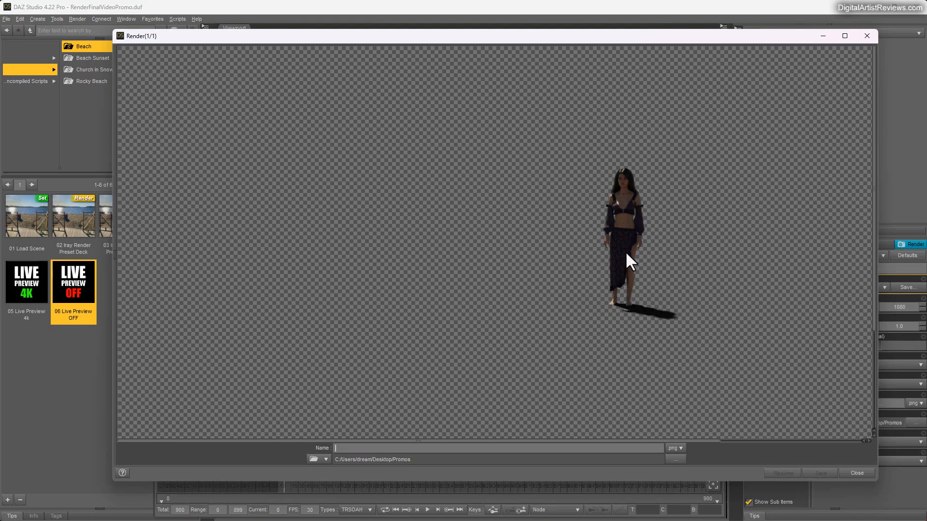
{"action": "left_click", "coordinate": [866, 36]}
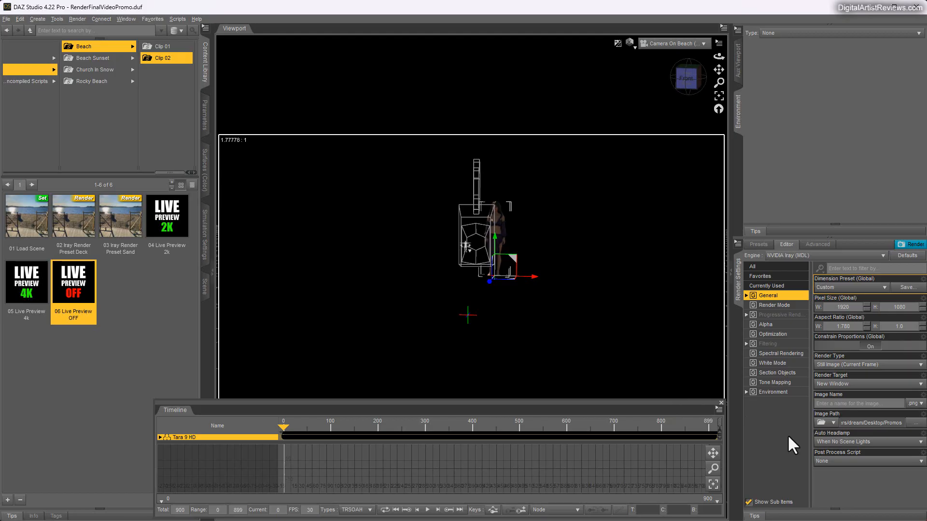
- Choose the Iray Render Preset Sand for Beach Clip 02 and turn its 2K live preview on
{"action": "left_click", "coordinate": [123, 227]}
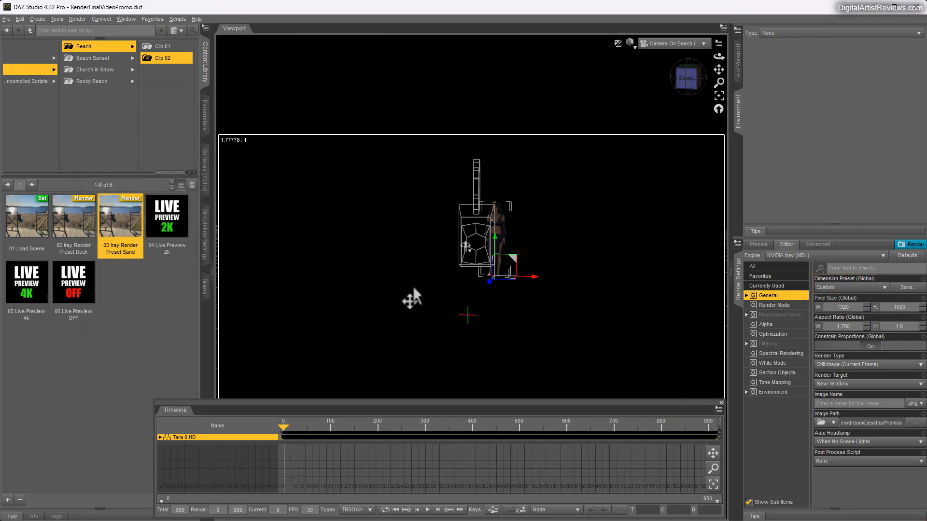
{"action": "left_click", "coordinate": [166, 220]}
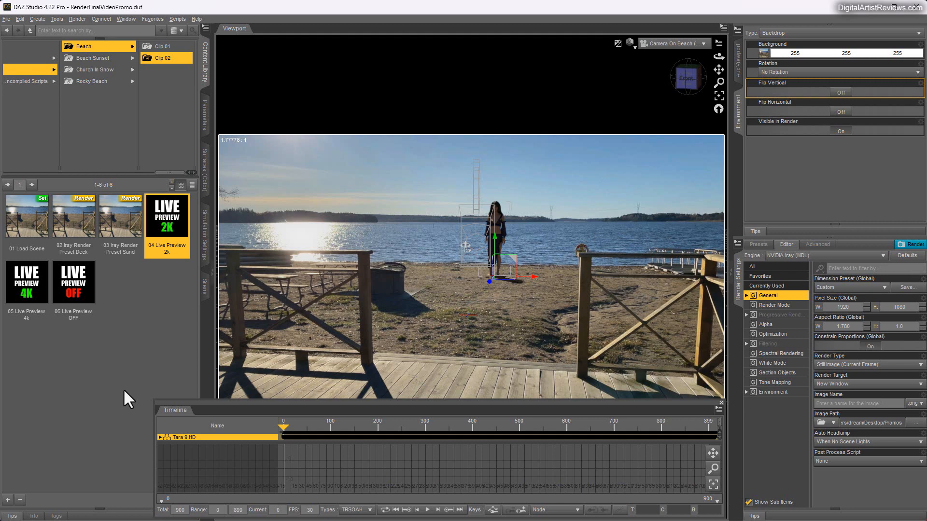
{"action": "left_click", "coordinate": [204, 228]}
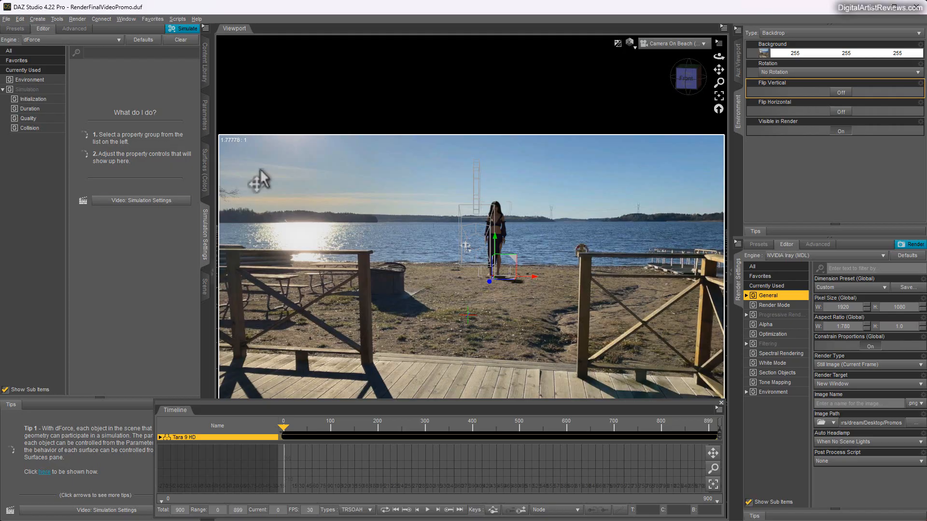
{"action": "left_click", "coordinate": [199, 289]}
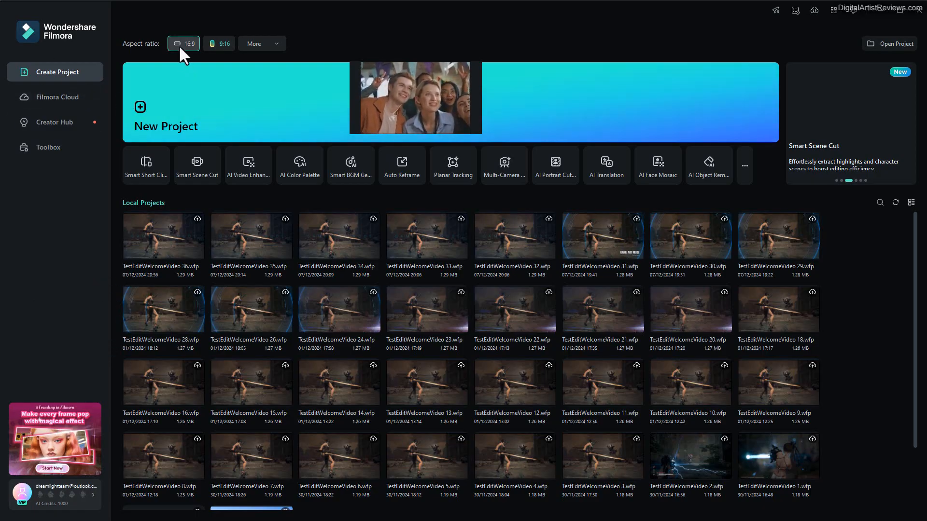
- Switch to Wondershare Filmora, create a new 16:9 project and enlarge its editor window to fill the screen
{"action": "left_click", "coordinate": [143, 109]}
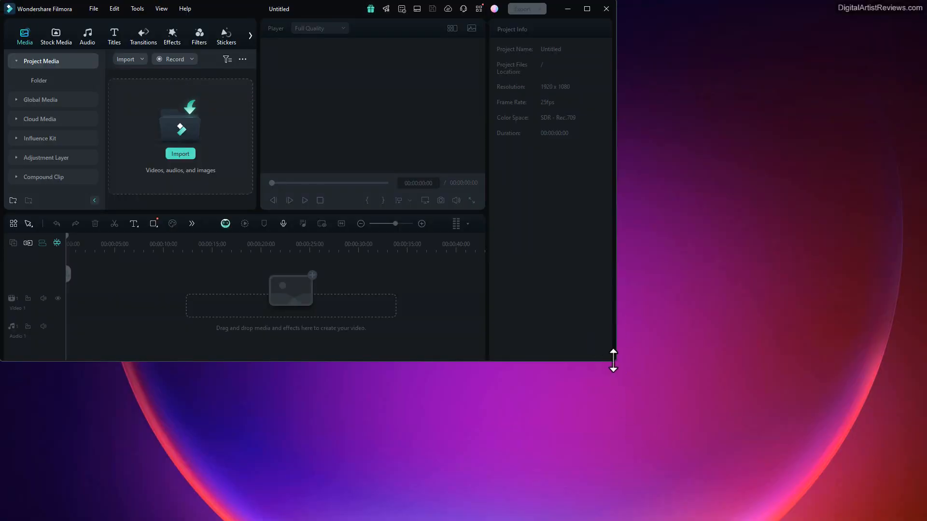
{"action": "left_click_drag", "start_coordinate": [615, 360], "coordinate": [923, 520]}
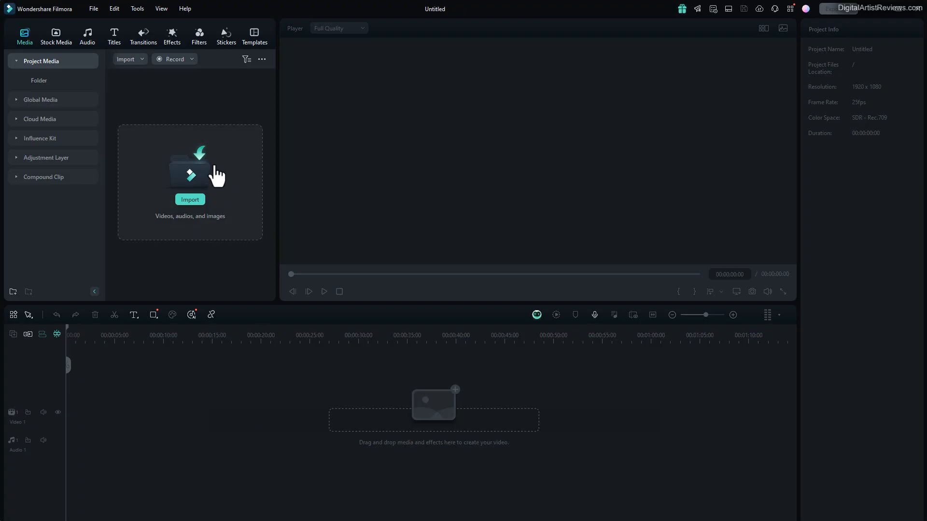
- Import the rendered frames from the GirlWalkFinalRenderAnimDemo folder as an image sequence starting with the first GirlWalkFinalDemo000 file
{"action": "left_click", "coordinate": [191, 200]}
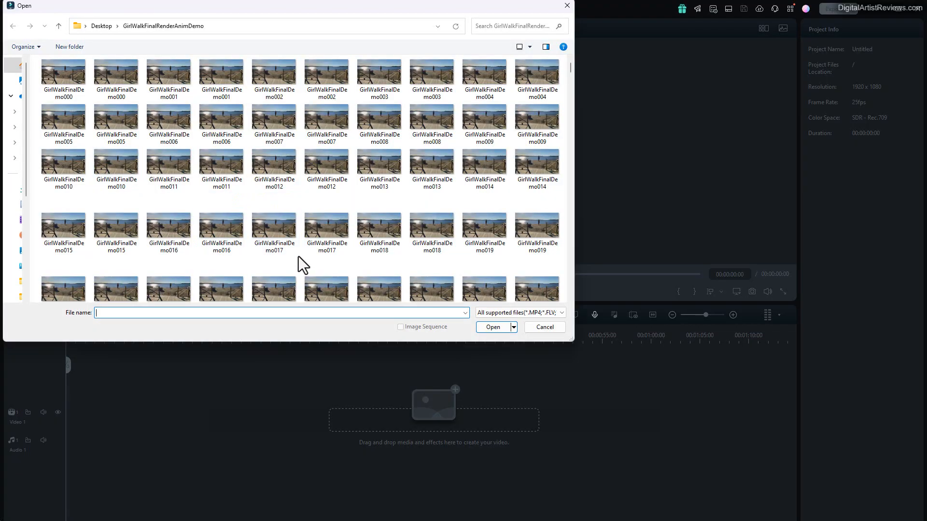
{"action": "left_click_drag", "start_coordinate": [159, 7], "coordinate": [248, 83]}
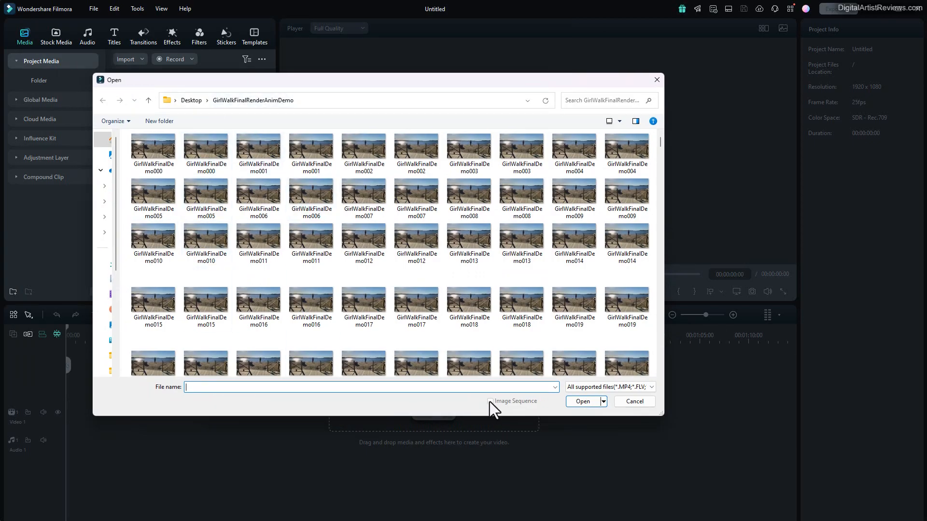
{"action": "left_click", "coordinate": [204, 150]}
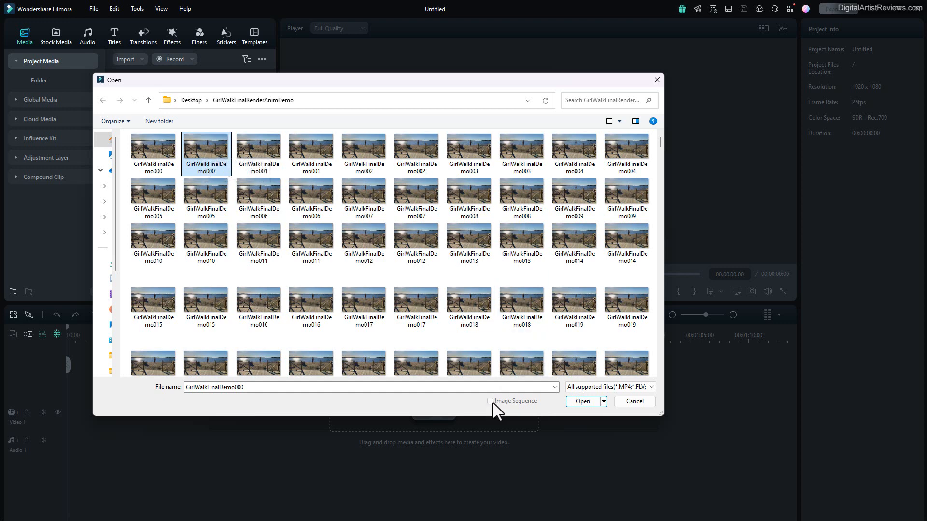
{"action": "left_click", "coordinate": [146, 150]}
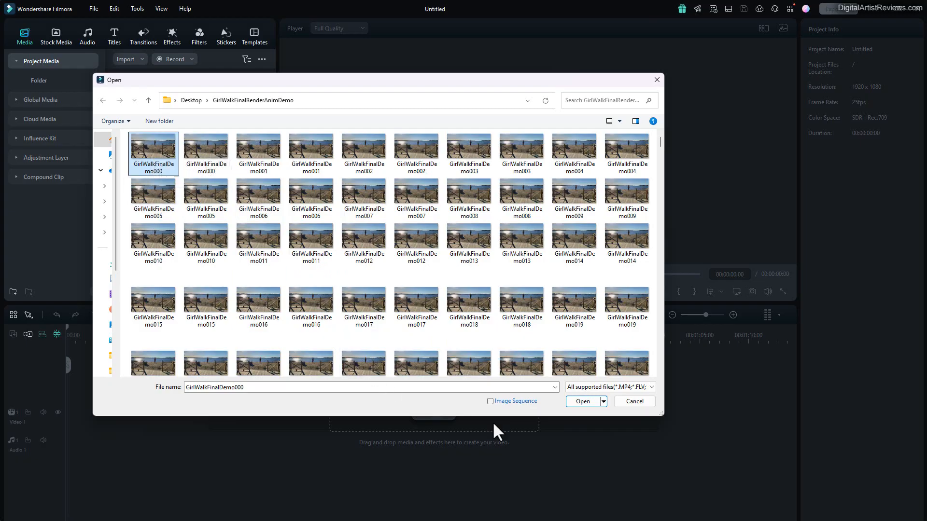
{"action": "left_click", "coordinate": [489, 401]}
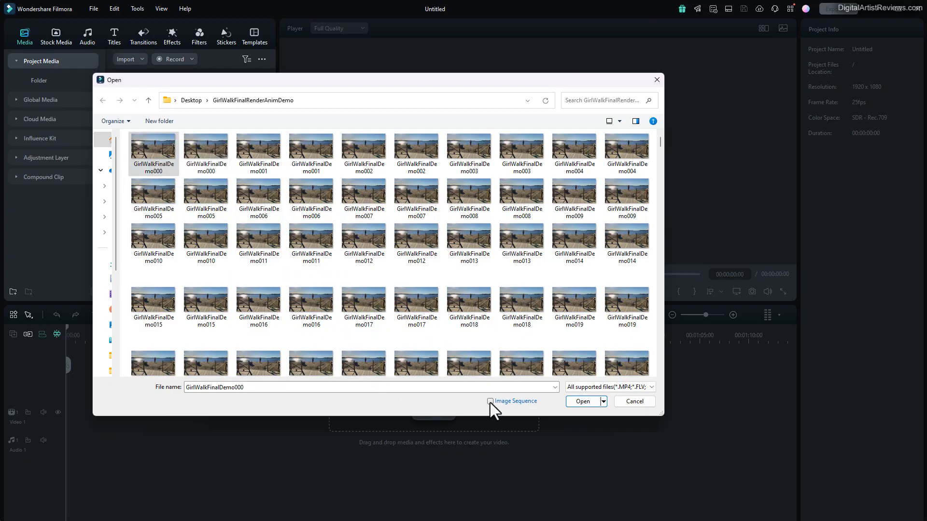
{"action": "left_click", "coordinate": [585, 405]}
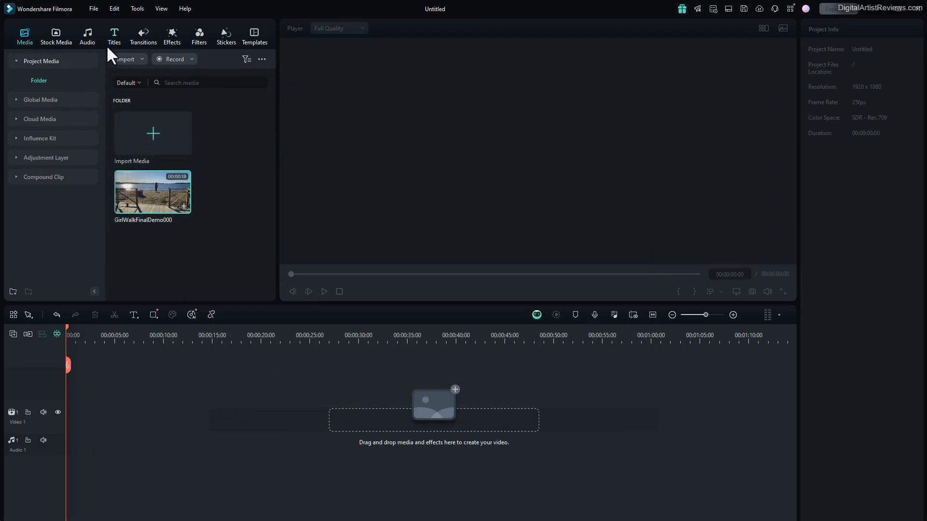
- Set the project's frame rate to 30 fps in the project settings
{"action": "left_click", "coordinate": [112, 8]}
{"action": "mouse_move", "coordinate": [91, 7]}
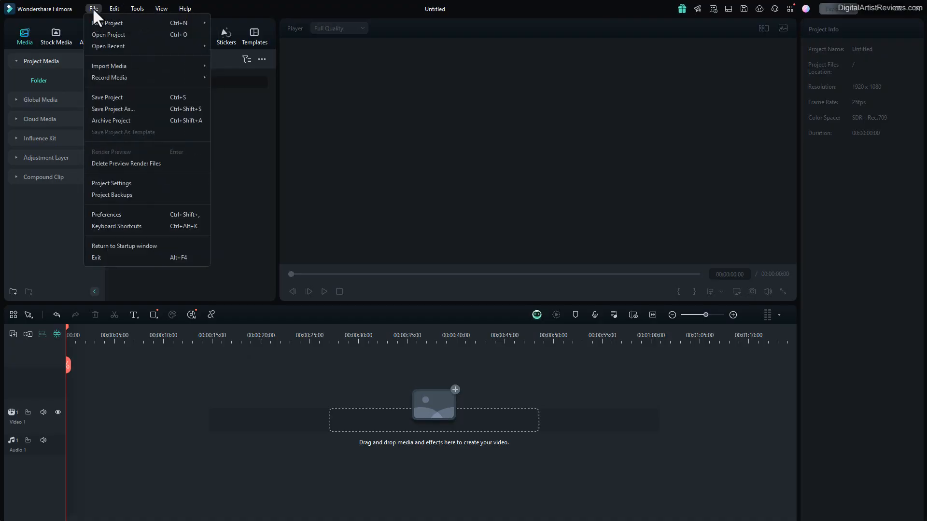
{"action": "left_click", "coordinate": [109, 183]}
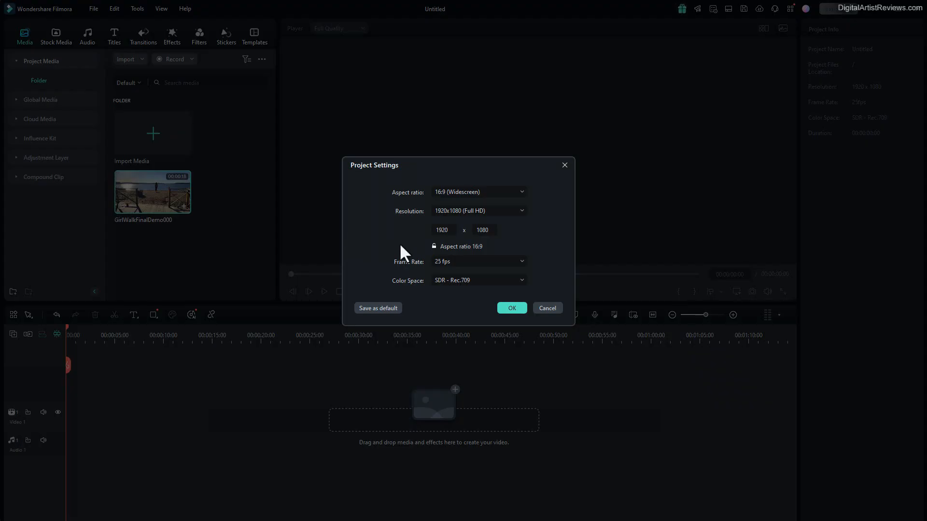
{"action": "left_click", "coordinate": [521, 261]}
{"action": "left_click", "coordinate": [455, 341]}
{"action": "left_click", "coordinate": [512, 309]}
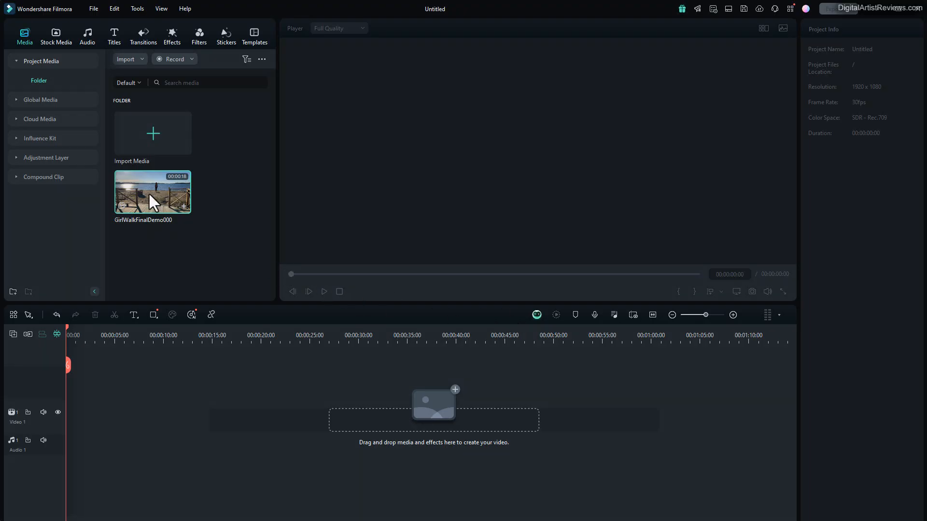
- Place the GirlWalkFinalDemo000 clip at the start of the Video 1 track and play it back to about 9 seconds
{"action": "left_click_drag", "start_coordinate": [149, 192], "coordinate": [68, 430]}
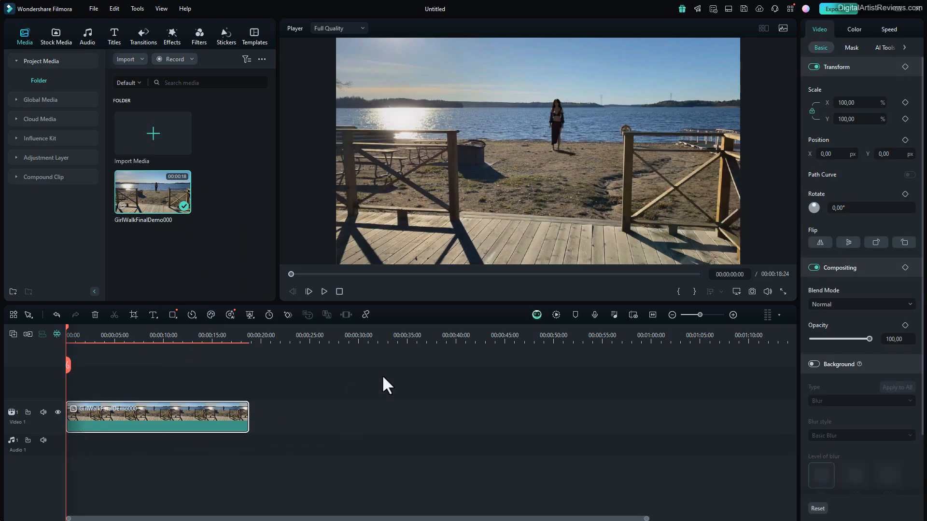
{"action": "left_click", "coordinate": [321, 293]}
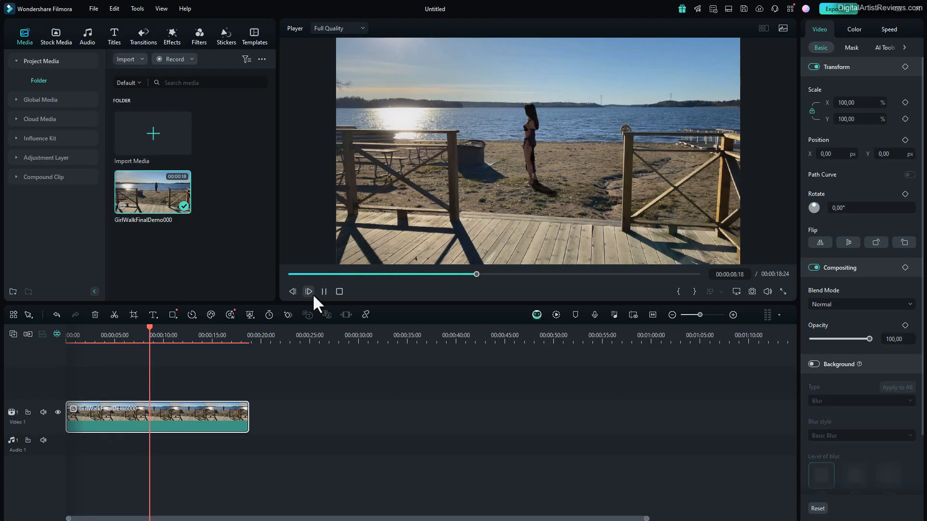
{"action": "left_click", "coordinate": [323, 293]}
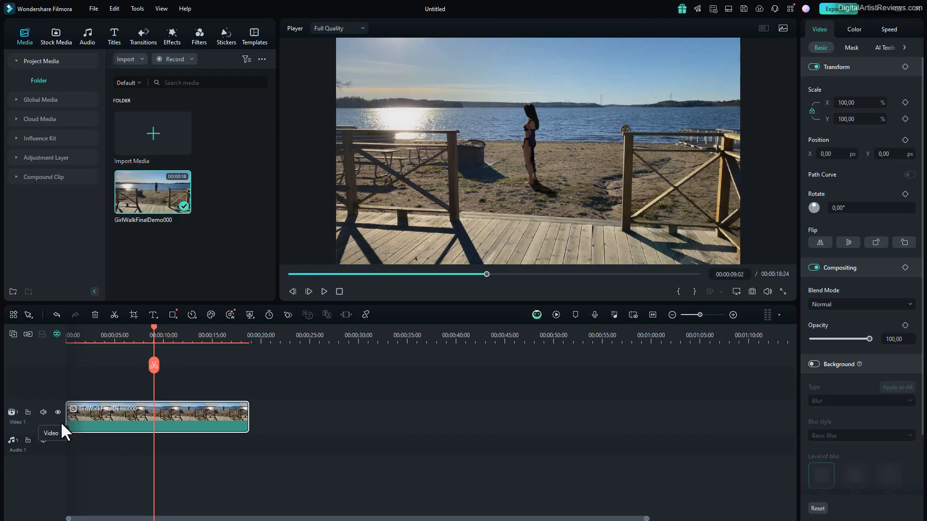
{"action": "right_click", "coordinate": [32, 385]}
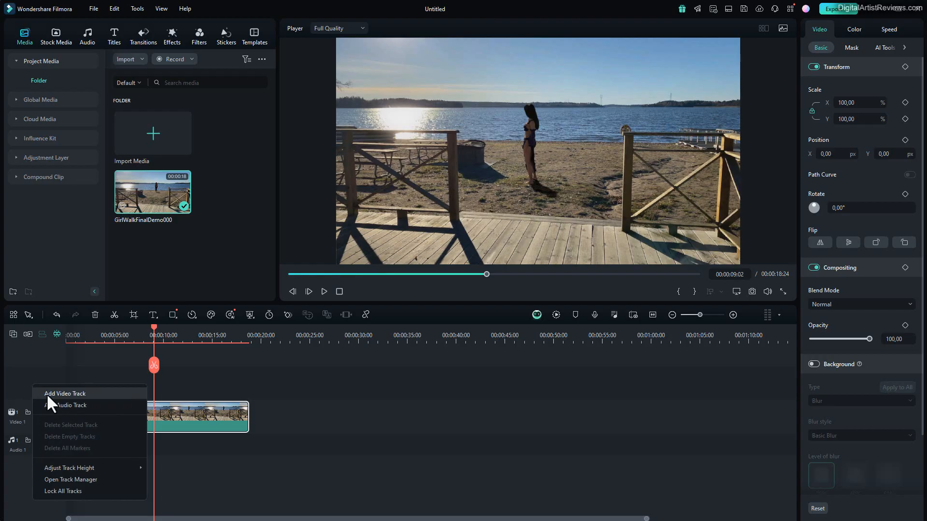
{"action": "left_click", "coordinate": [381, 8]}
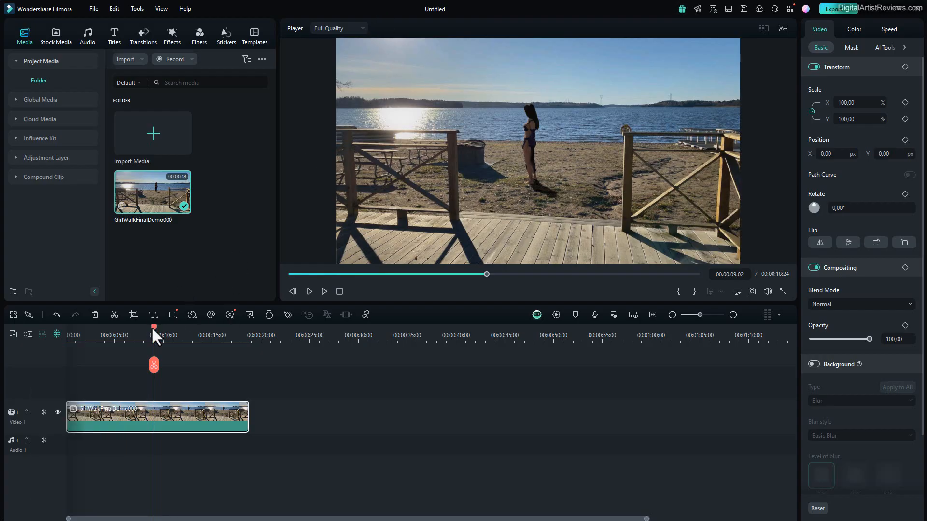
- Lower the player's preview quality to 1/4 Quality and scrub the playhead to 00:00:05:13
{"action": "left_click_drag", "start_coordinate": [153, 325], "coordinate": [108, 333]}
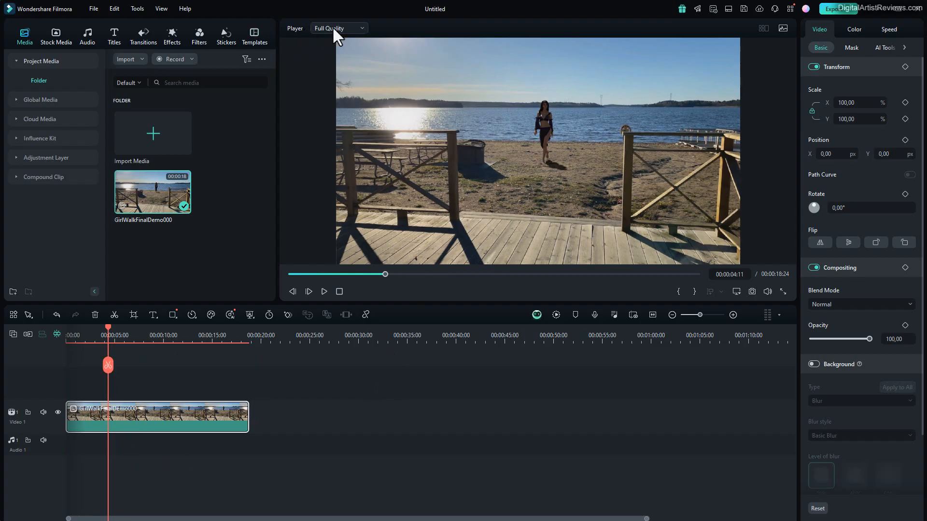
{"action": "left_click", "coordinate": [358, 30]}
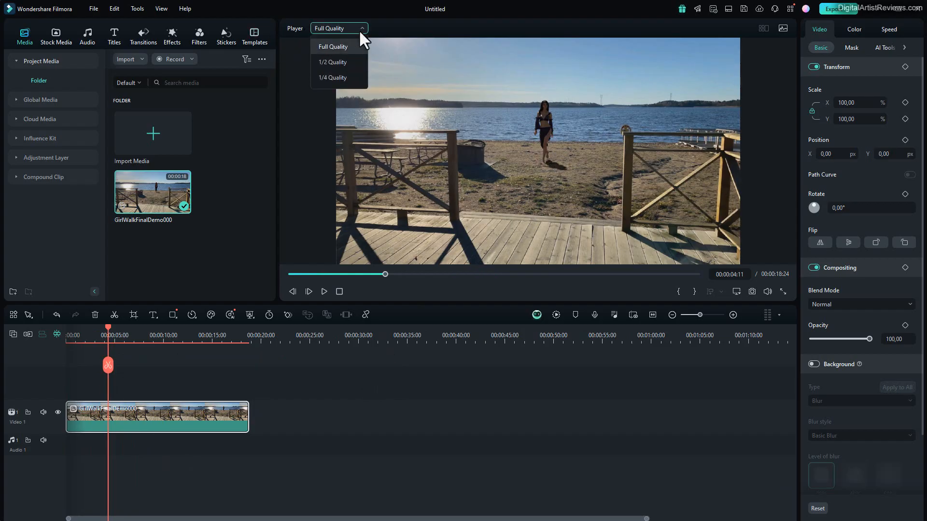
{"action": "left_click", "coordinate": [333, 77]}
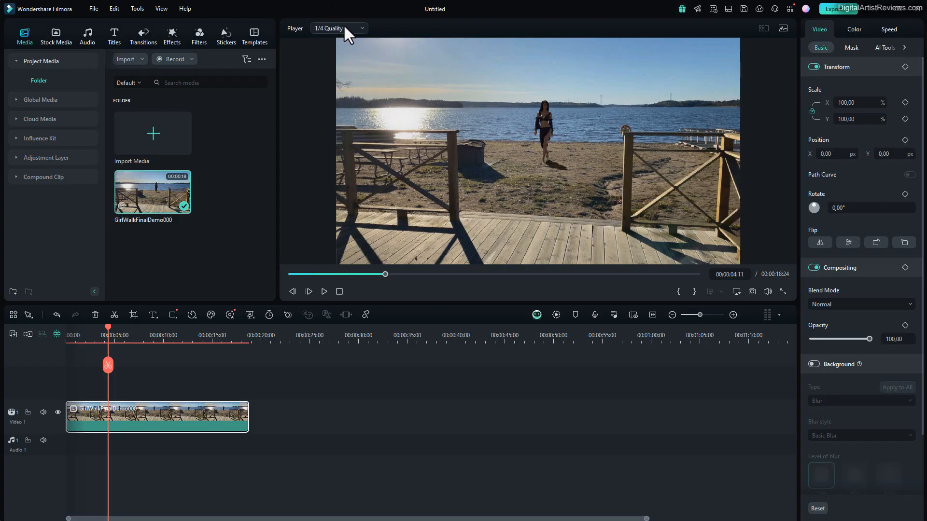
{"action": "mouse_move", "coordinate": [107, 331]}
{"action": "left_mouse_down"}
{"action": "mouse_move", "coordinate": [85, 326]}
{"action": "mouse_move", "coordinate": [153, 325]}
{"action": "mouse_move", "coordinate": [118, 329]}
{"action": "left_mouse_up"}
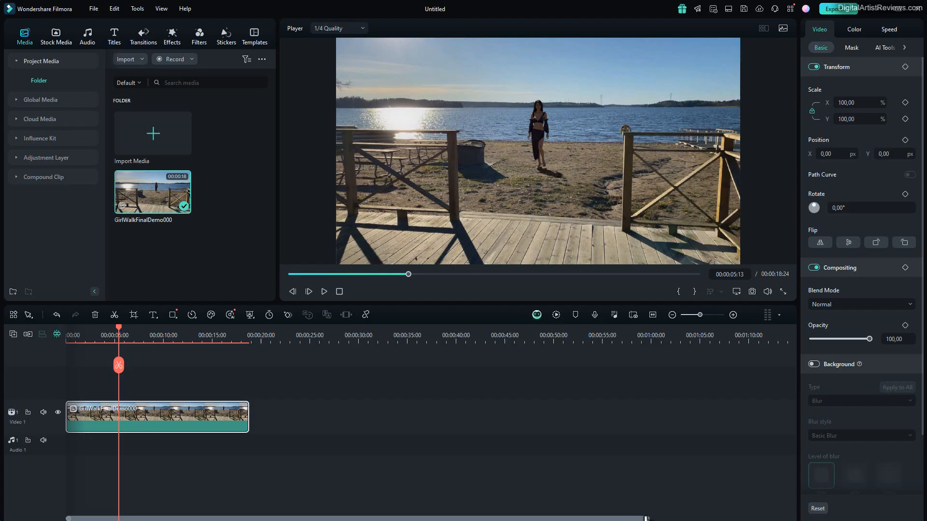
- Zoom the timeline so the whole clip spreads across most of it, and look through the clip's blend modes without changing the mode
{"action": "left_click_drag", "start_coordinate": [645, 518], "coordinate": [440, 518]}
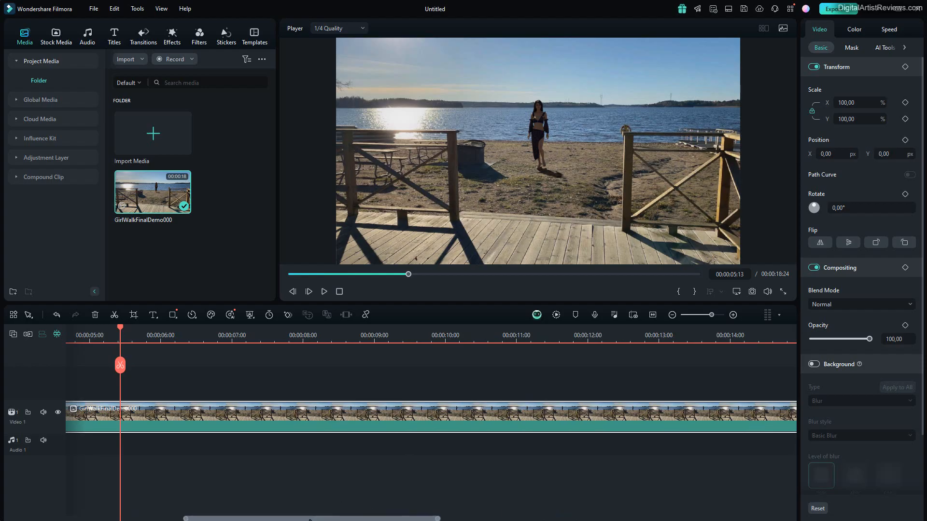
{"action": "left_click_drag", "start_coordinate": [309, 519], "coordinate": [169, 519]}
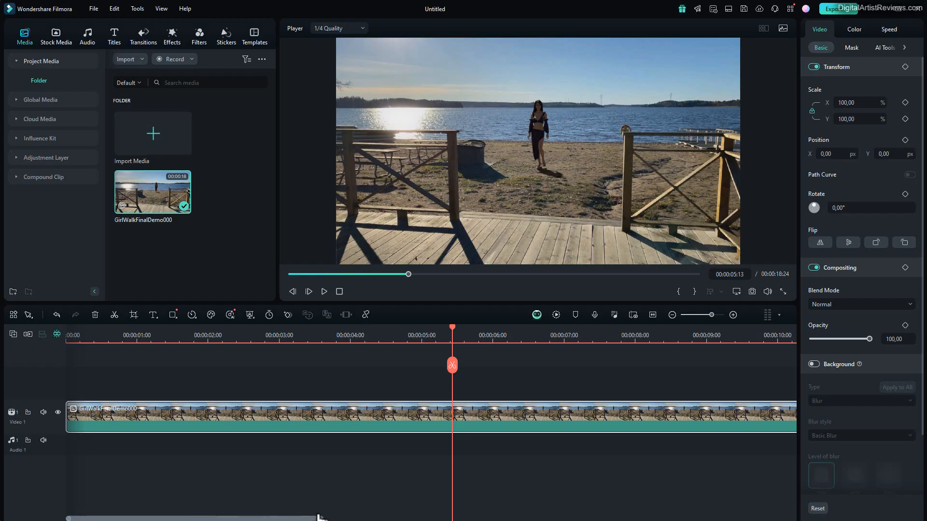
{"action": "left_click_drag", "start_coordinate": [318, 519], "coordinate": [407, 520]}
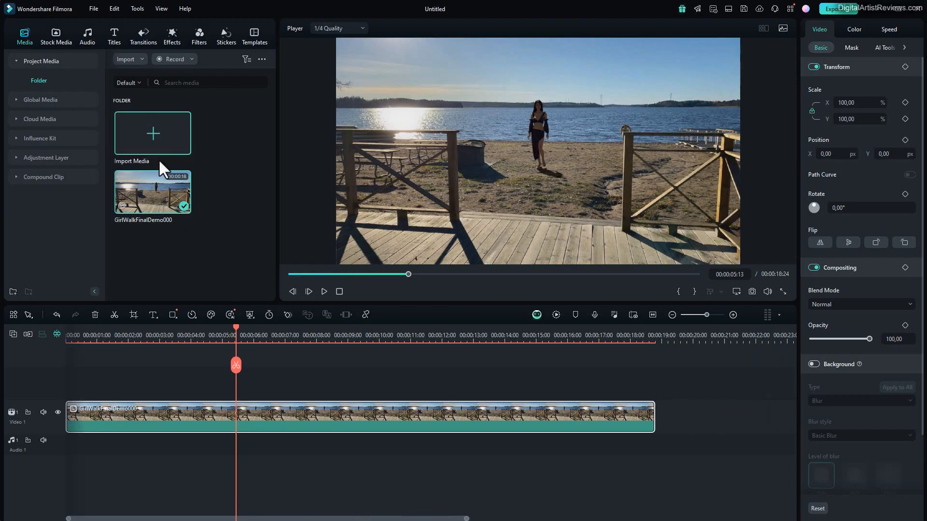
{"action": "left_click", "coordinate": [835, 302]}
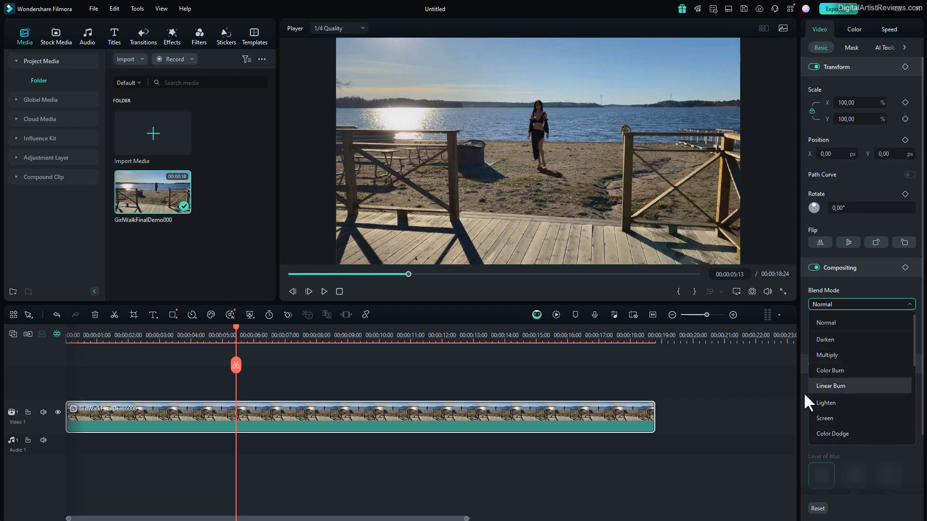
{"action": "left_click", "coordinate": [772, 390]}
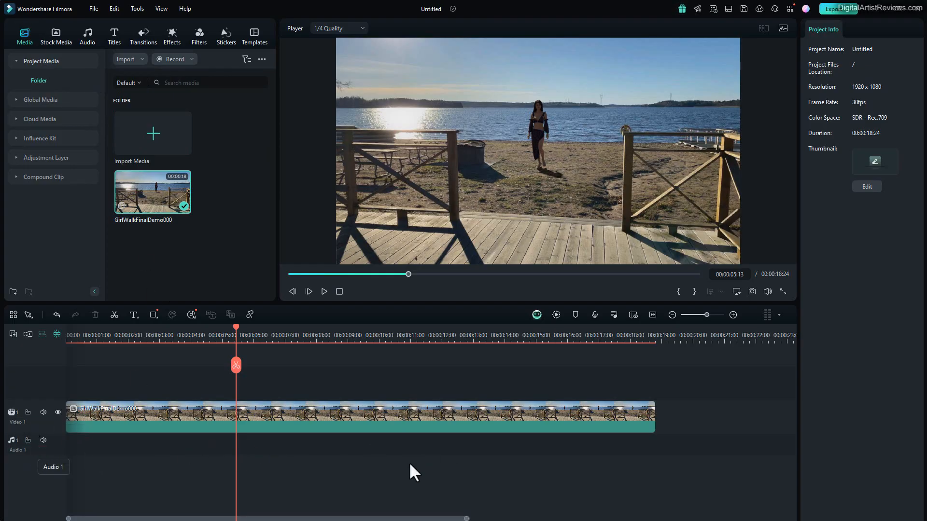
- Browse the stock media library's Nature, New Year 2025, Newly Added and Christmas categories and the AI Image generator
{"action": "left_click", "coordinate": [57, 39]}
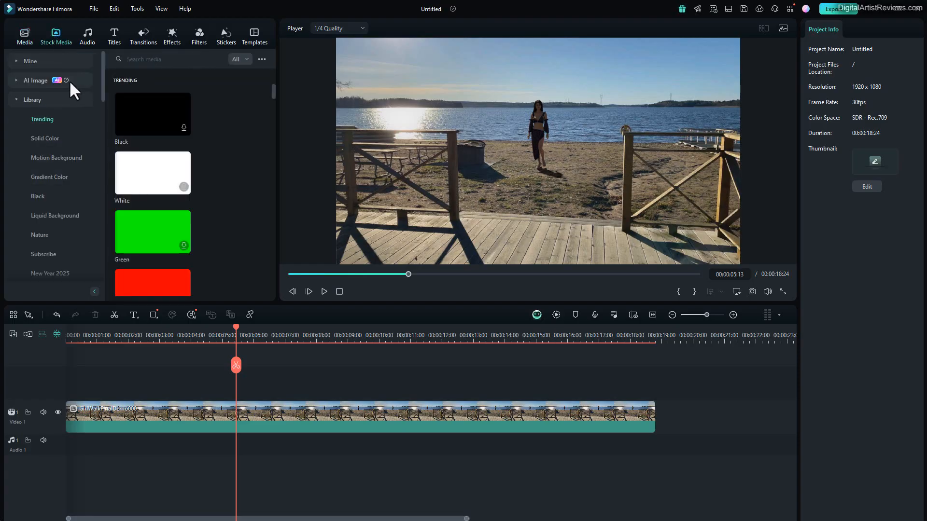
{"action": "left_click_drag", "start_coordinate": [101, 83], "coordinate": [102, 109]}
{"action": "left_click", "coordinate": [42, 156]}
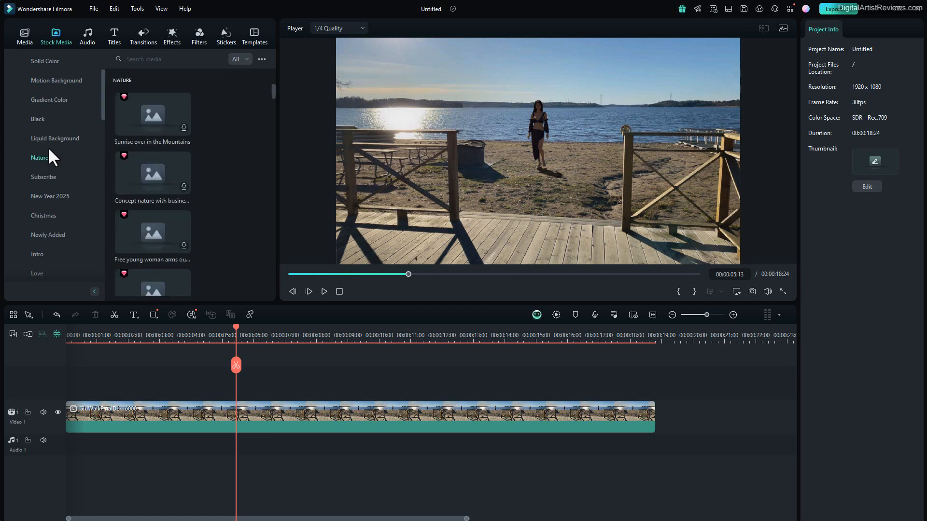
{"action": "scroll", "coordinate": [215, 193], "scroll_direction": "down", "scroll_amount": 5}
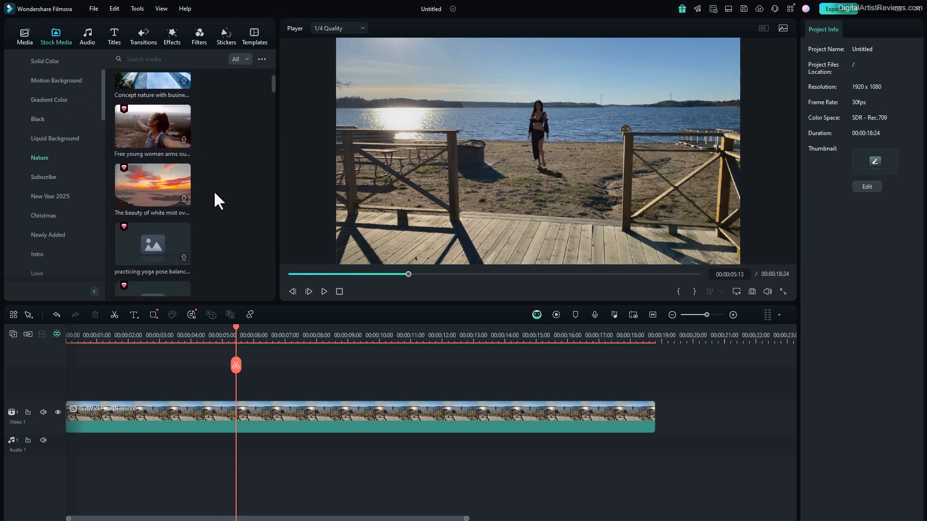
{"action": "scroll", "coordinate": [203, 190], "scroll_direction": "down", "scroll_amount": 5}
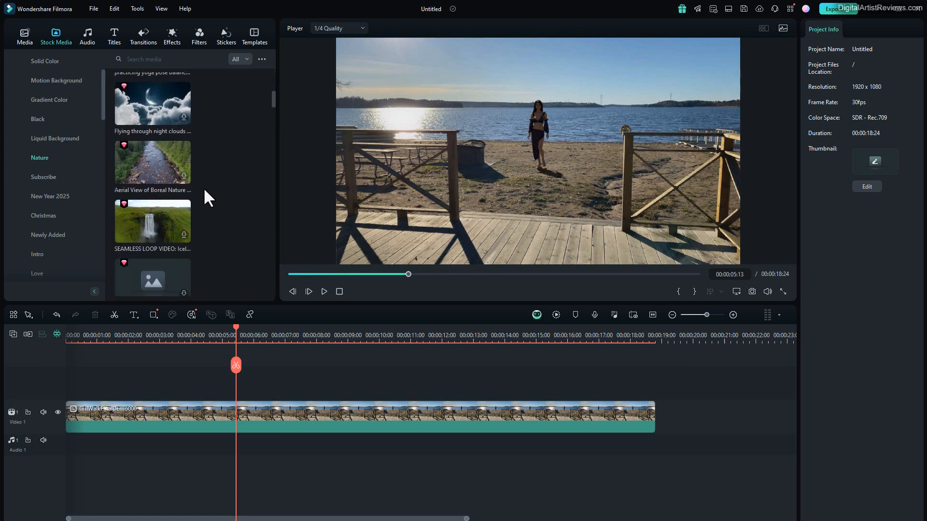
{"action": "left_click", "coordinate": [69, 195]}
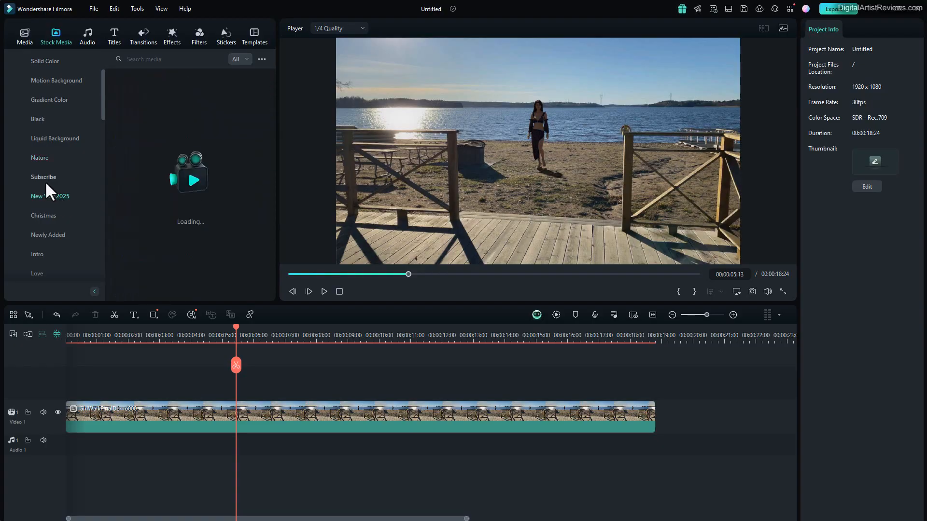
{"action": "left_click", "coordinate": [43, 231]}
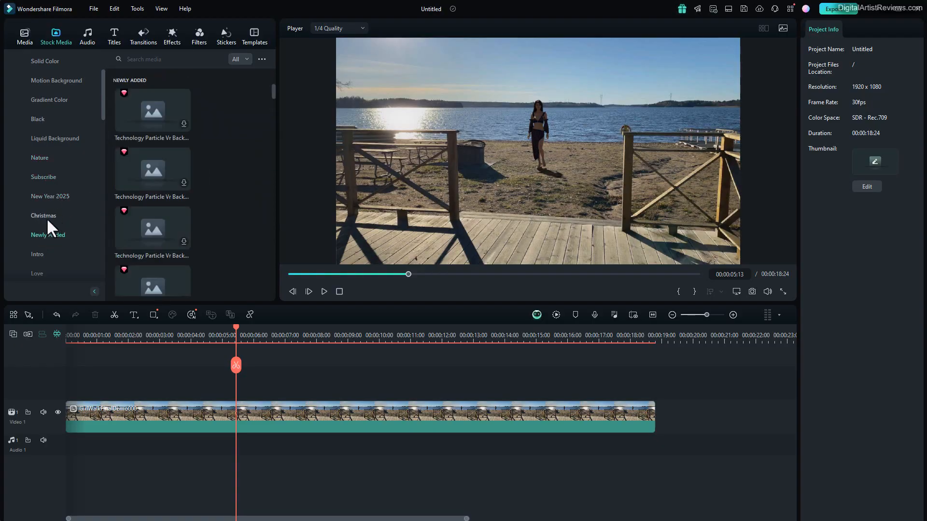
{"action": "left_click", "coordinate": [45, 216]}
{"action": "scroll", "coordinate": [63, 137], "scroll_direction": "up", "scroll_amount": 3}
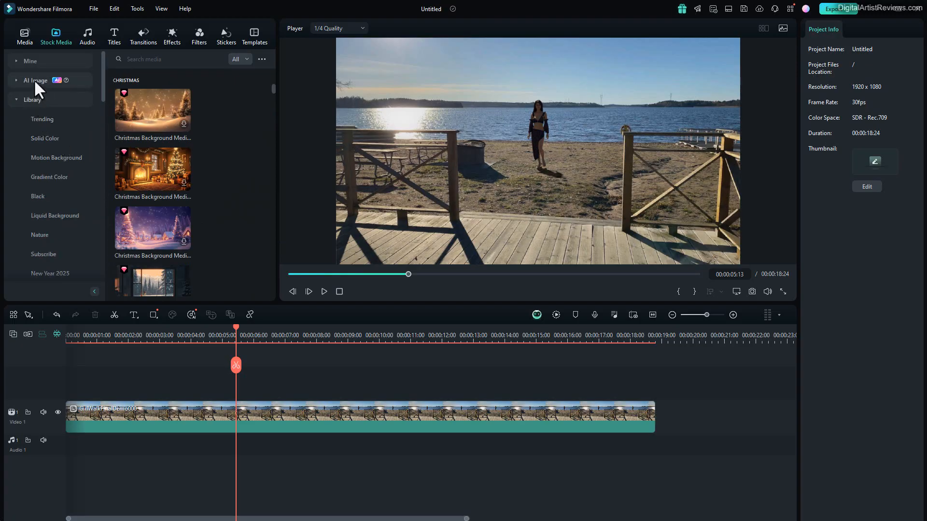
{"action": "left_click", "coordinate": [15, 79]}
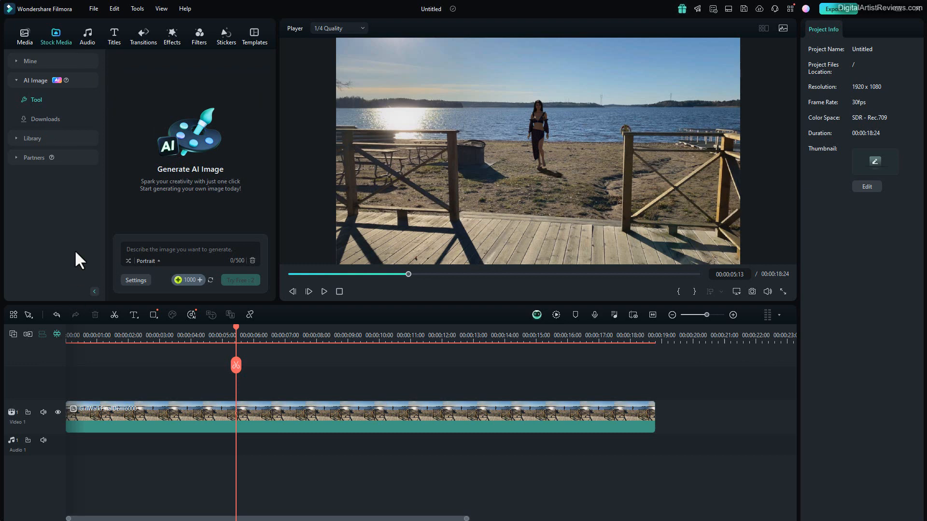
- Browse the audio library's AI Sound Effect tool and its Sound Effect and Music categories
{"action": "left_click", "coordinate": [89, 34]}
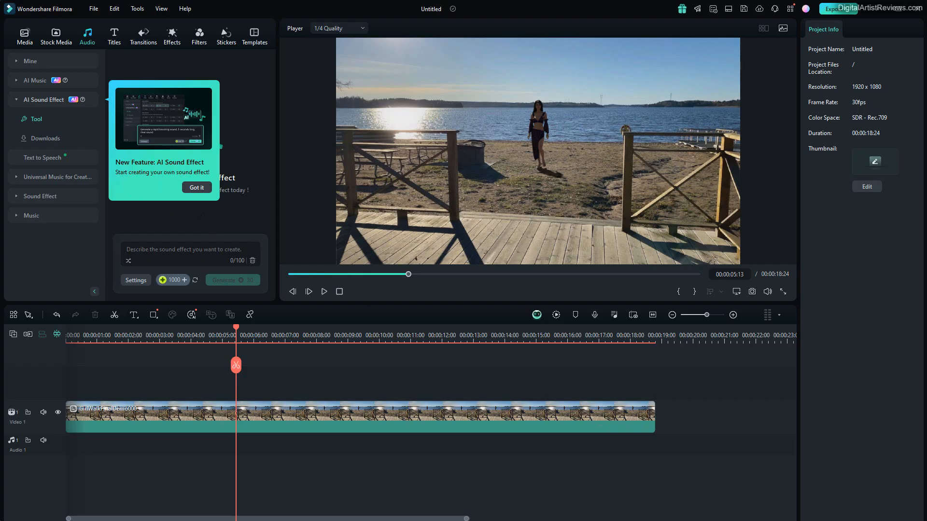
{"action": "left_click", "coordinate": [232, 129]}
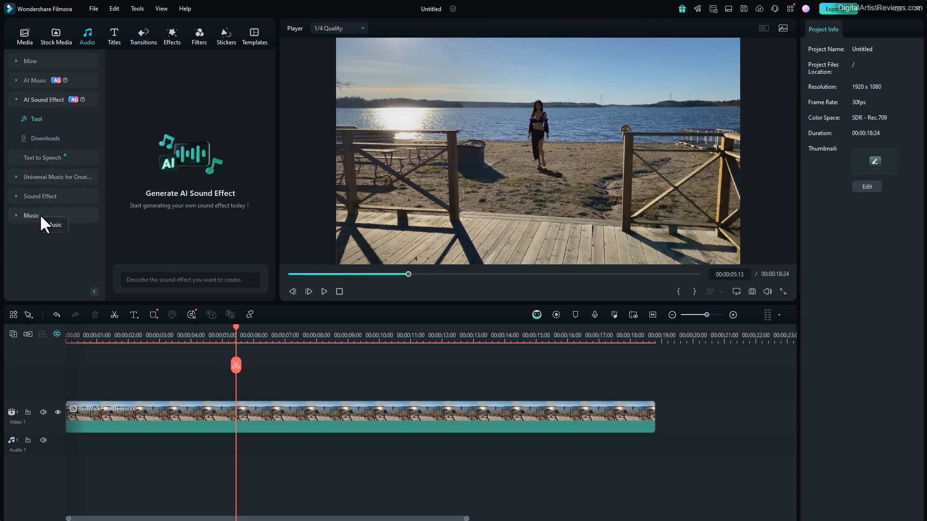
{"action": "left_click", "coordinate": [42, 196]}
{"action": "scroll", "coordinate": [48, 239], "scroll_direction": "down", "scroll_amount": 3}
{"action": "scroll", "coordinate": [50, 234], "scroll_direction": "down", "scroll_amount": 2}
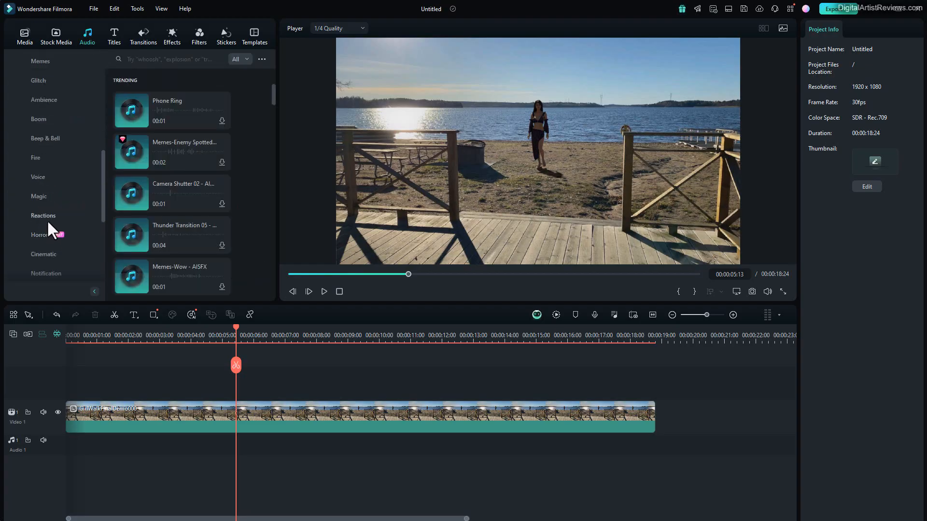
{"action": "left_click", "coordinate": [45, 193]}
{"action": "scroll", "coordinate": [47, 208], "scroll_direction": "down", "scroll_amount": 3}
{"action": "left_click", "coordinate": [39, 253]}
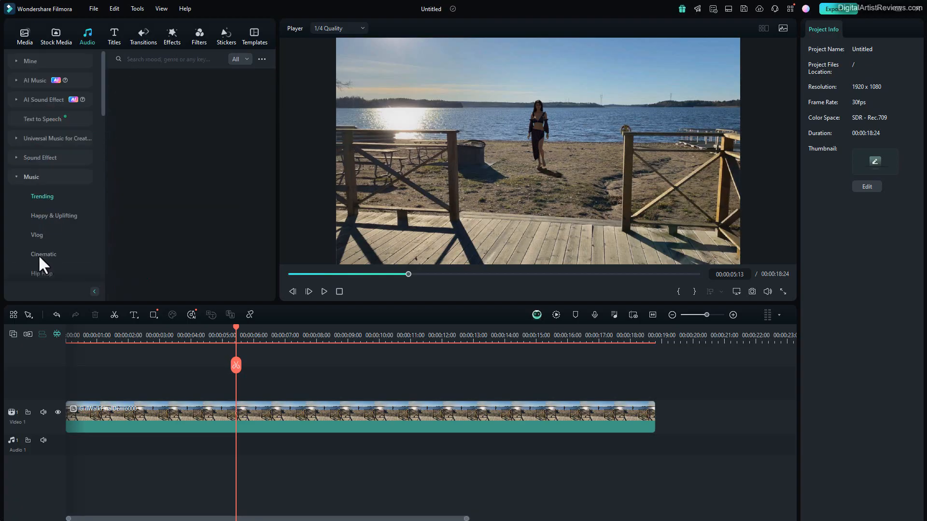
{"action": "scroll", "coordinate": [53, 225], "scroll_direction": "down", "scroll_amount": 5}
{"action": "scroll", "coordinate": [53, 234], "scroll_direction": "up", "scroll_amount": 3}
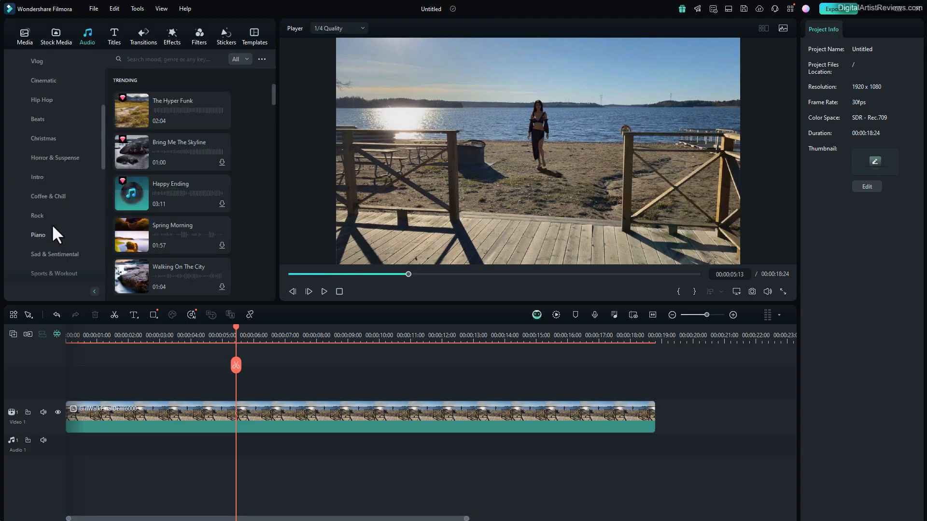
{"action": "scroll", "coordinate": [53, 234], "scroll_direction": "up", "scroll_amount": 3}
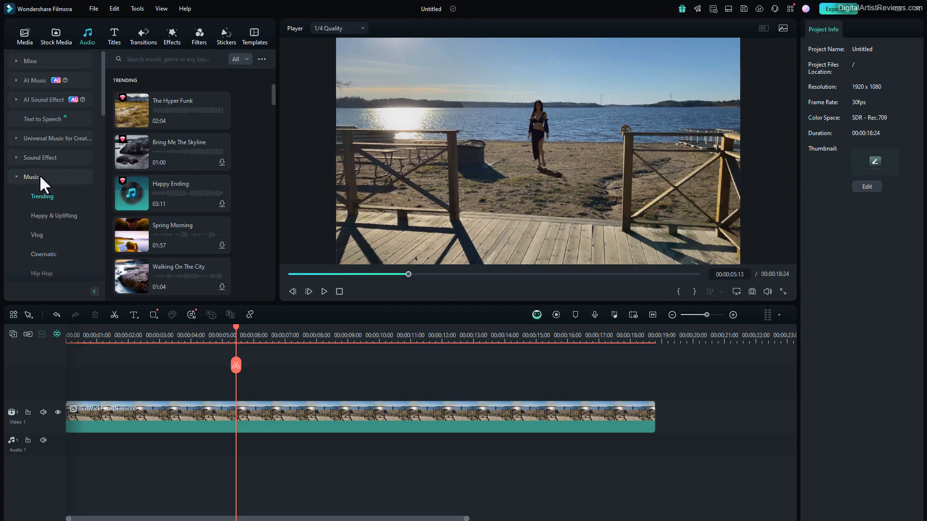
{"action": "left_click", "coordinate": [17, 177]}
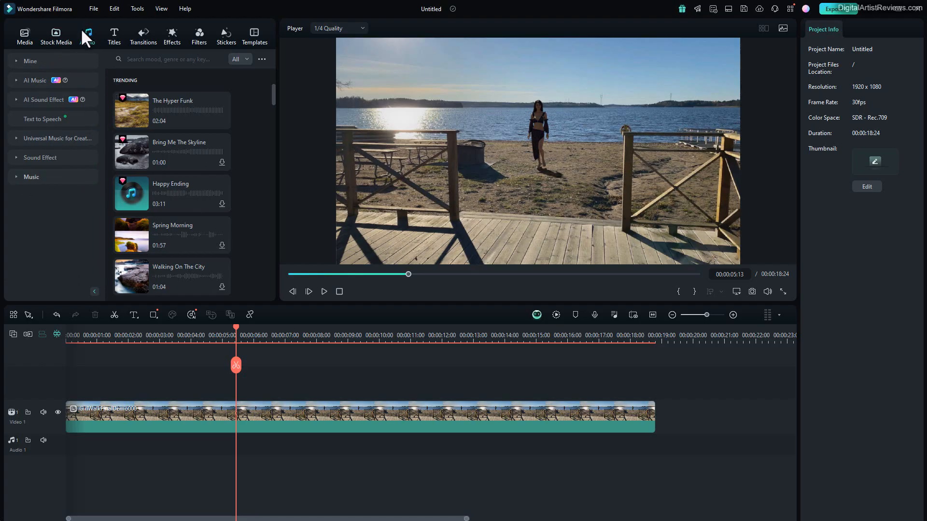
- Import ES_Can't Feel My Face - NIGHTCAP from the Music For PS5 YouTube folder and place it at the start of the Audio 1 track
{"action": "left_click", "coordinate": [24, 39]}
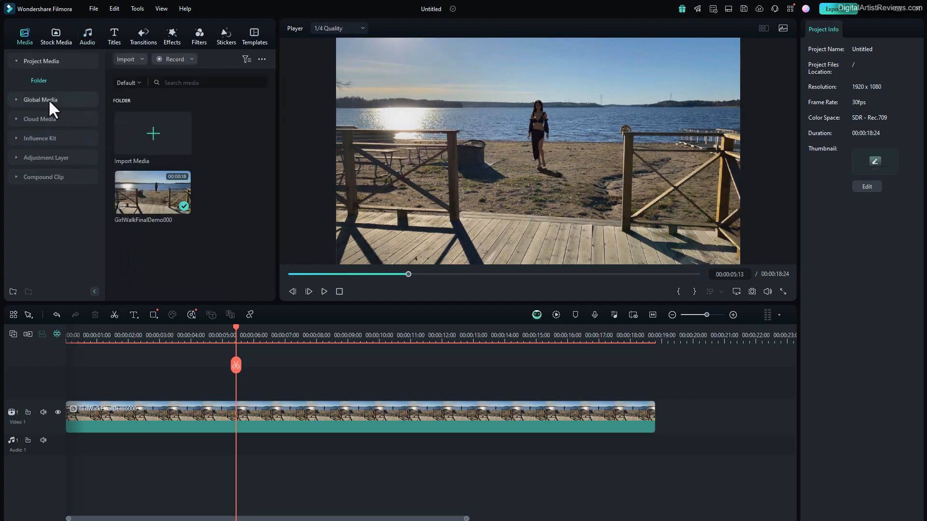
{"action": "left_click", "coordinate": [149, 132]}
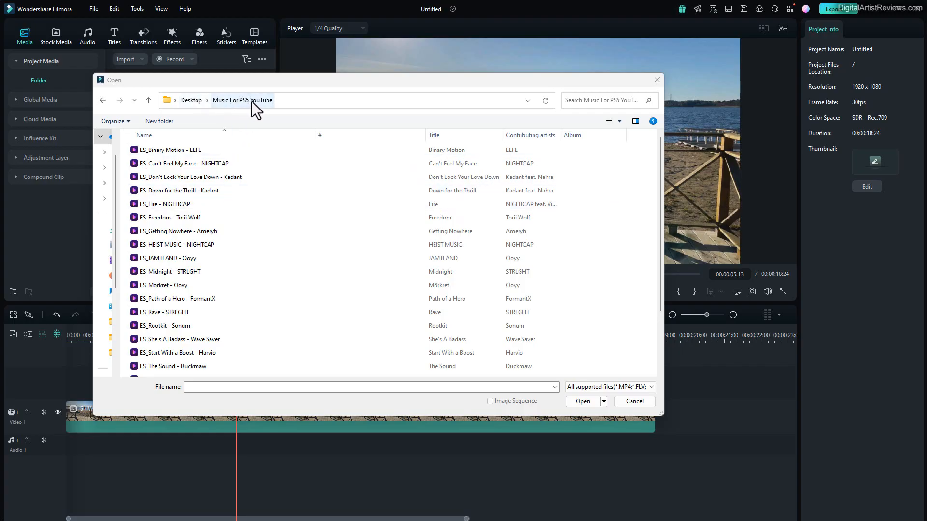
{"action": "left_click", "coordinate": [181, 164]}
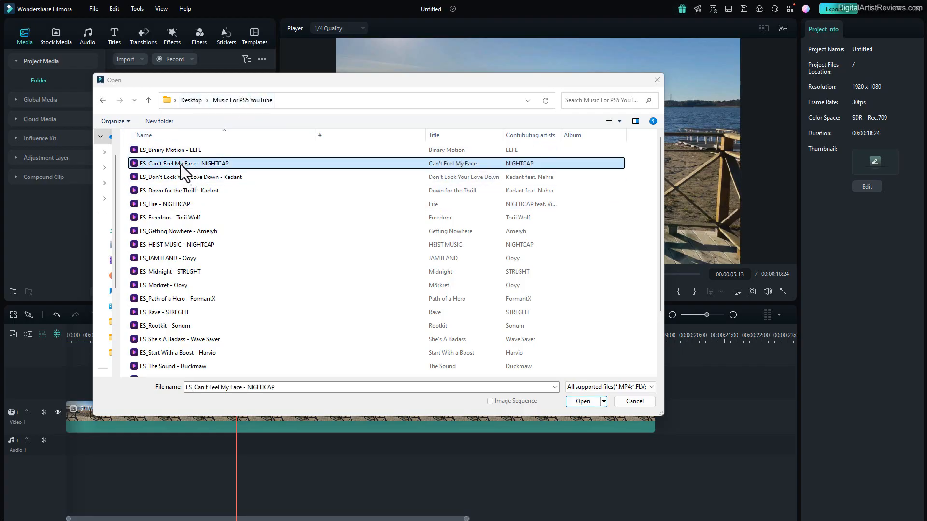
{"action": "left_click", "coordinate": [583, 402]}
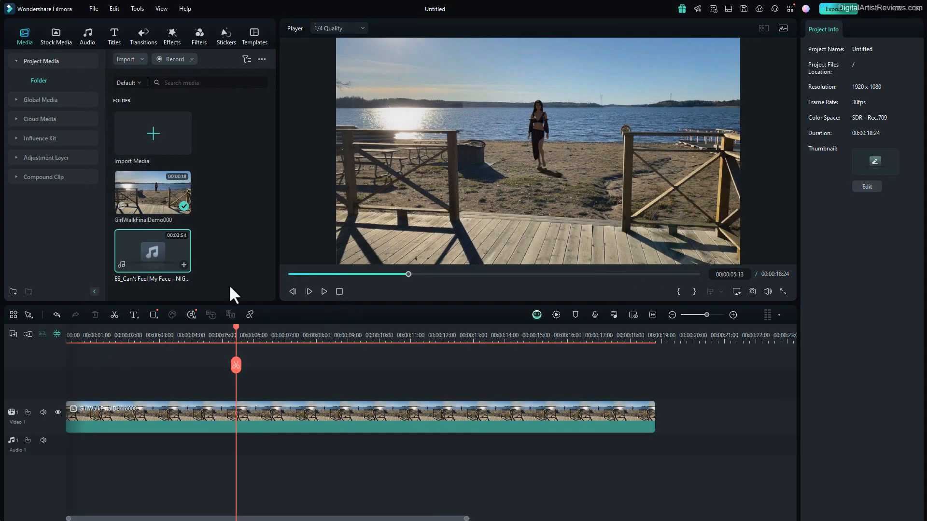
{"action": "left_click_drag", "start_coordinate": [152, 251], "coordinate": [69, 443]}
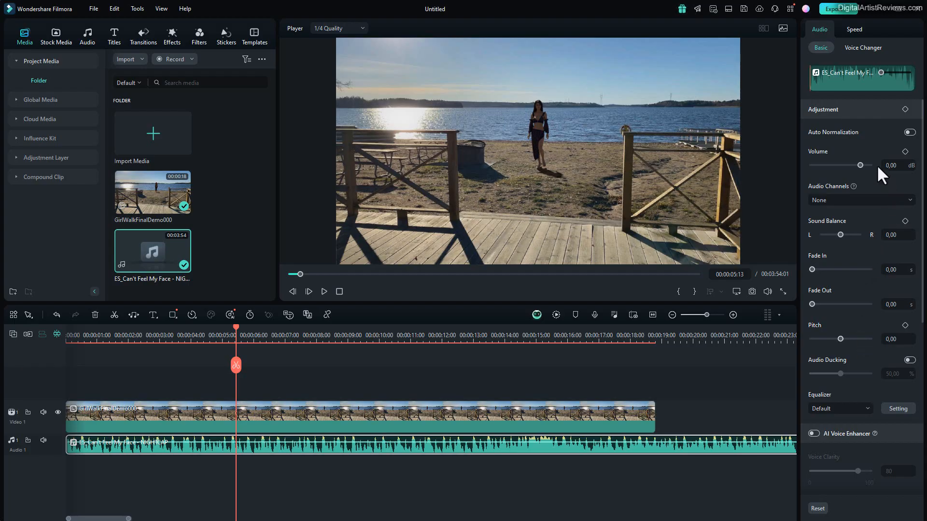
- Enable Auto Normalization and the AI Voice Enhancer for the music clip and look through its Denoise settings
{"action": "left_click", "coordinate": [910, 131]}
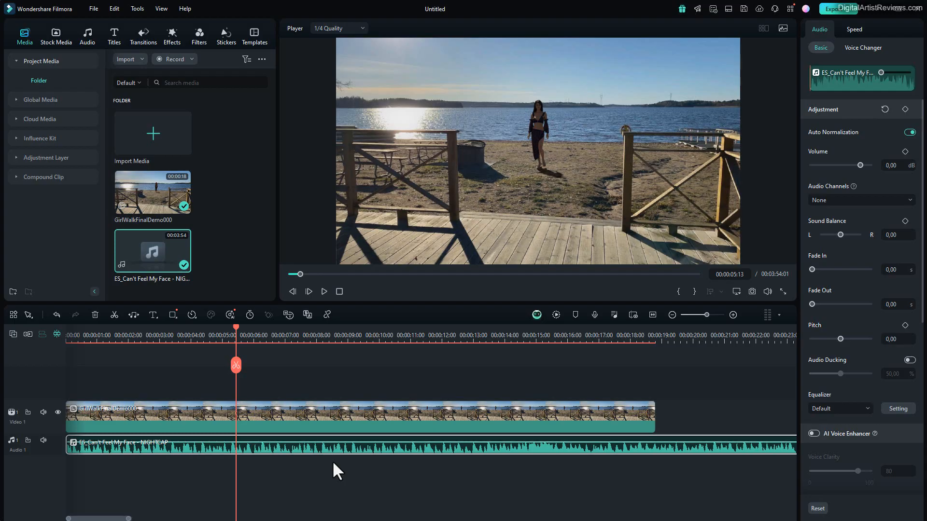
{"action": "left_click", "coordinate": [813, 433]}
{"action": "scroll", "coordinate": [882, 451], "scroll_direction": "down", "scroll_amount": 3}
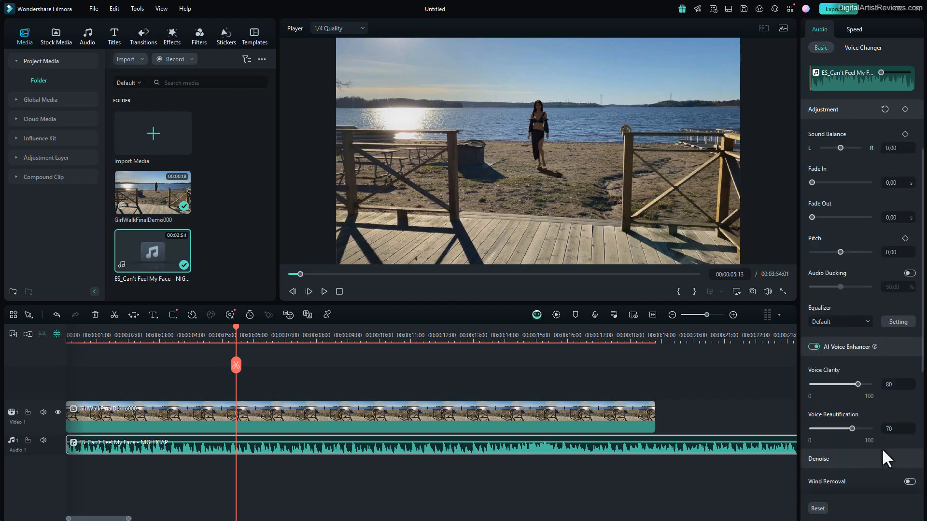
{"action": "scroll", "coordinate": [881, 447], "scroll_direction": "down", "scroll_amount": 2}
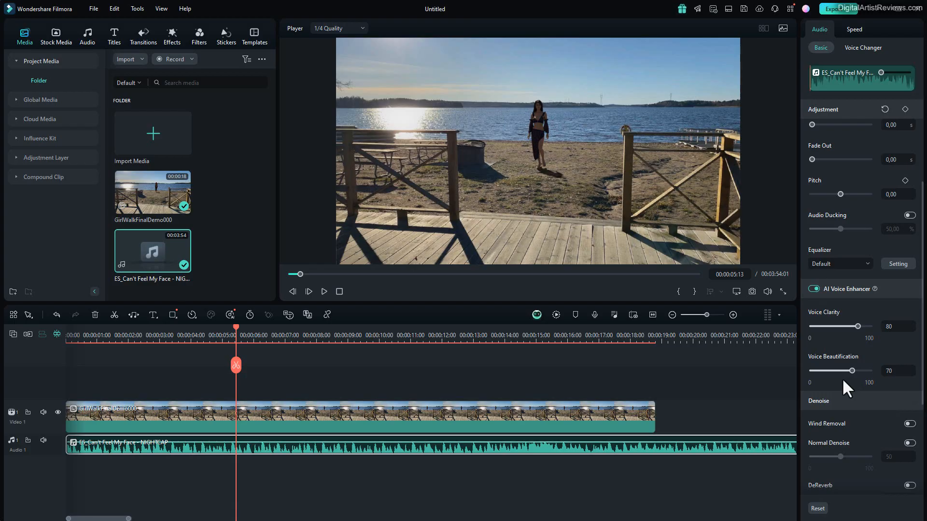
{"action": "scroll", "coordinate": [860, 380], "scroll_direction": "down", "scroll_amount": 5}
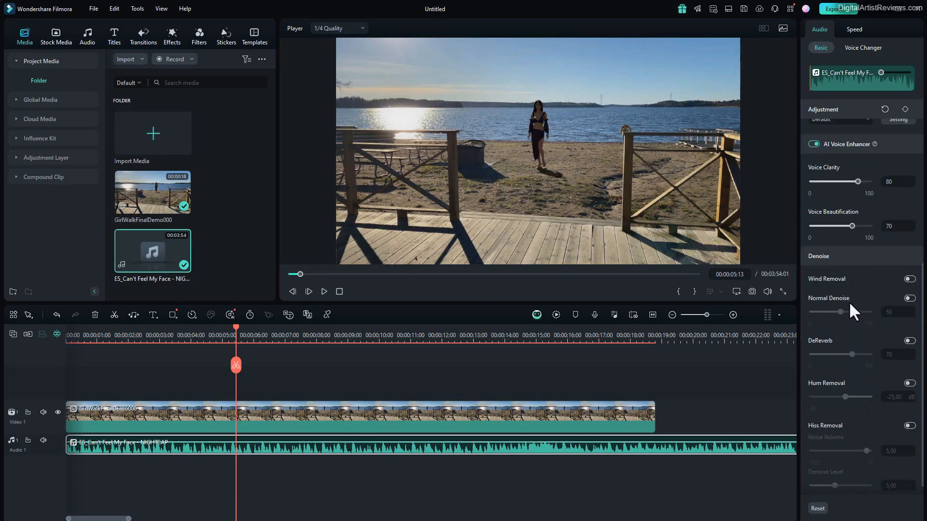
{"action": "scroll", "coordinate": [851, 300], "scroll_direction": "down", "scroll_amount": 1}
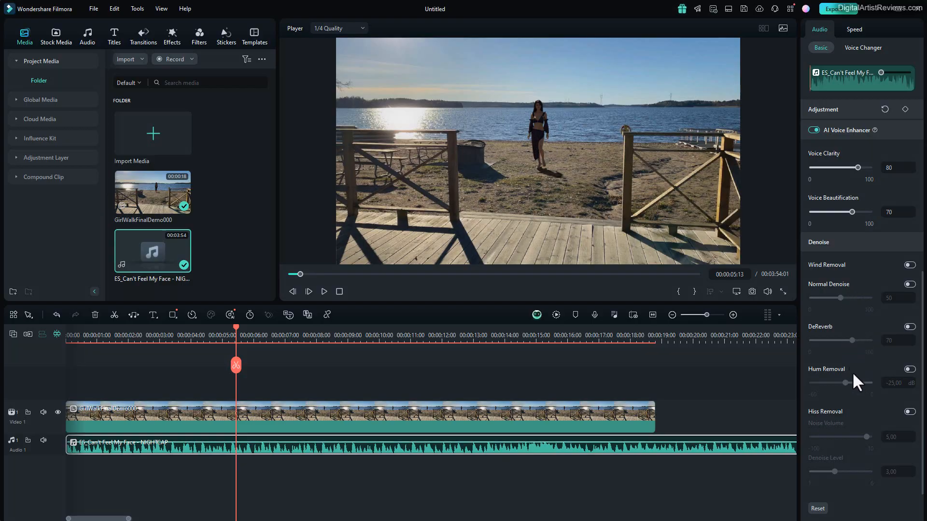
{"action": "scroll", "coordinate": [833, 406], "scroll_direction": "up", "scroll_amount": 10}
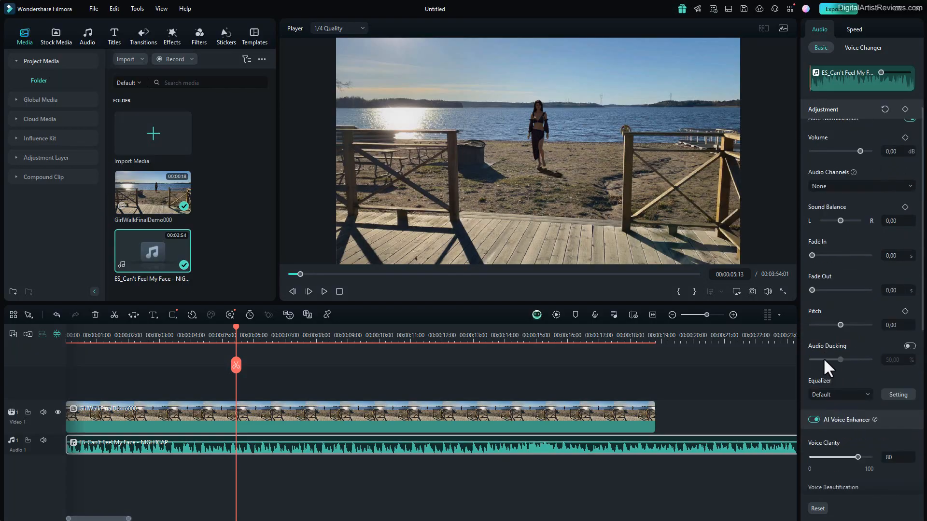
{"action": "scroll", "coordinate": [828, 368], "scroll_direction": "up", "scroll_amount": 1}
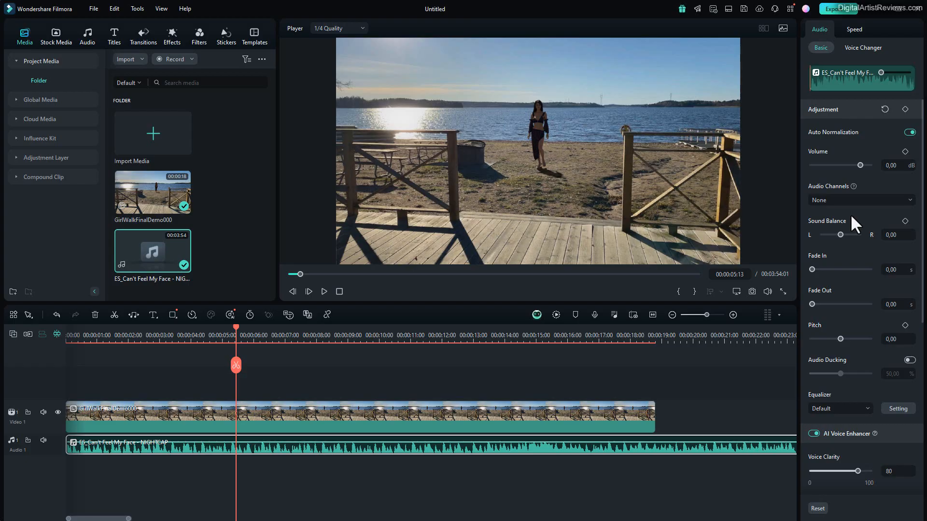
- Turn off the music clip's Auto Normalization and look through the commands available for the clip
{"action": "left_click", "coordinate": [909, 132]}
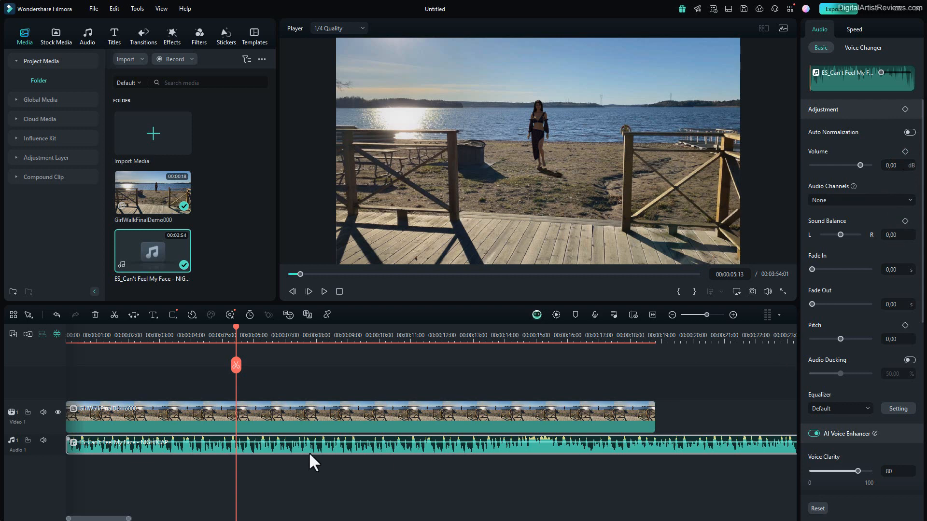
{"action": "right_click", "coordinate": [514, 443]}
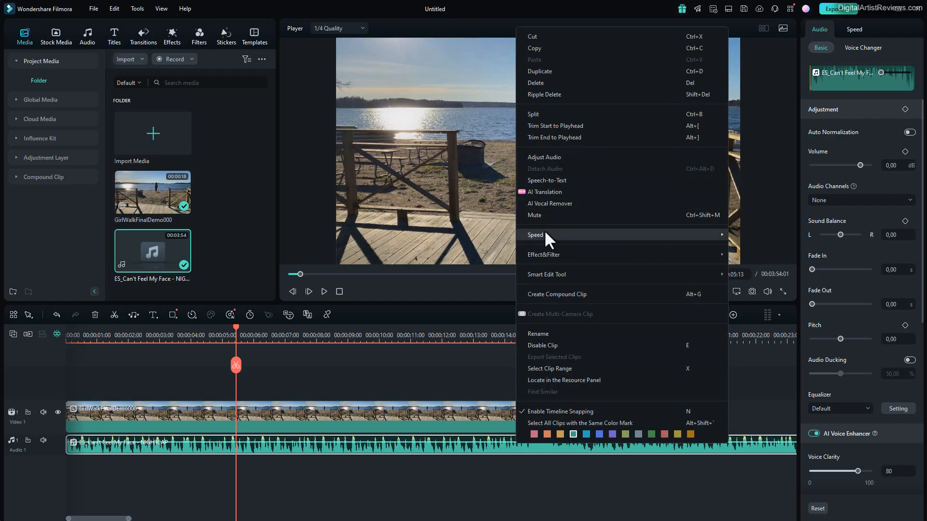
{"action": "left_click", "coordinate": [503, 8]}
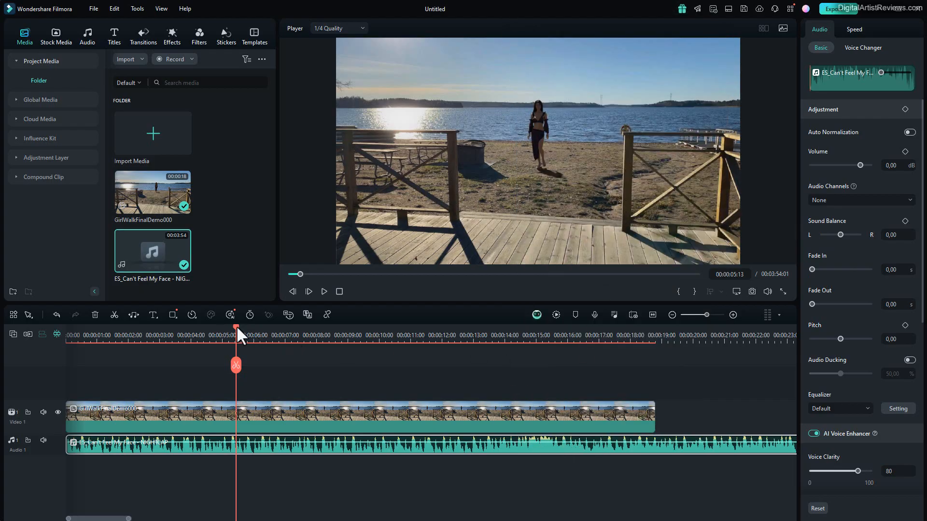
- Move the playhead to 00:00:15:05 and increase the height of the Audio 1 and Video 1 tracks
{"action": "left_click_drag", "start_coordinate": [236, 325], "coordinate": [540, 326]}
{"action": "double_click", "coordinate": [56, 448]}
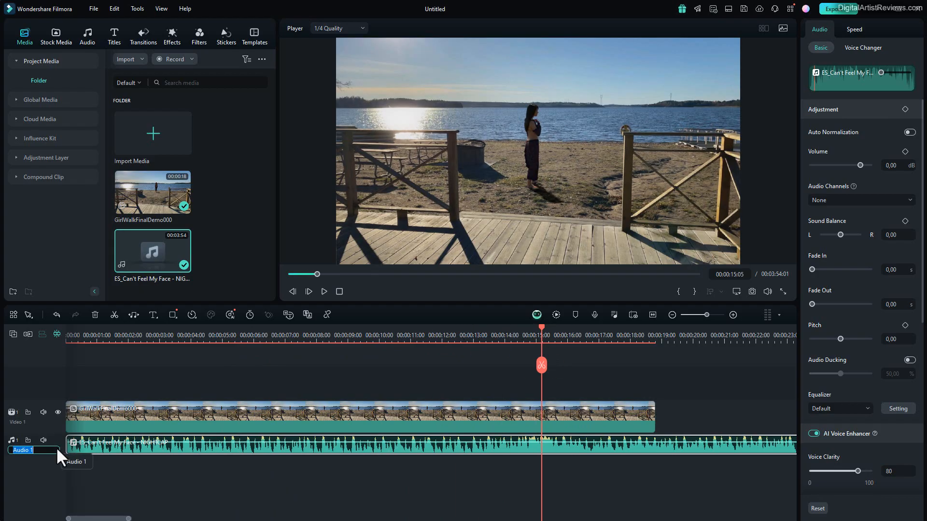
{"action": "left_click", "coordinate": [64, 447]}
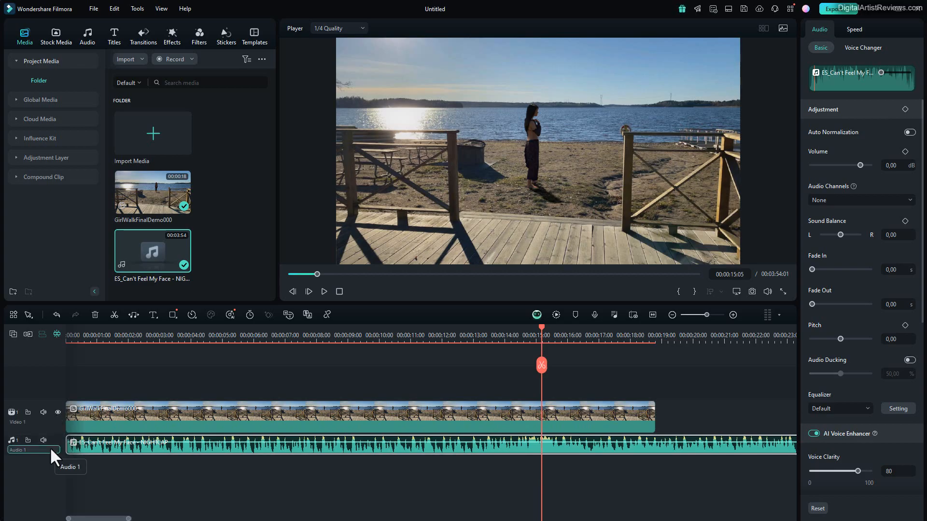
{"action": "mouse_move", "coordinate": [46, 435]}
{"action": "left_mouse_down"}
{"action": "mouse_move", "coordinate": [46, 378]}
{"action": "mouse_move", "coordinate": [45, 417]}
{"action": "left_mouse_up"}
{"action": "left_click_drag", "start_coordinate": [46, 383], "coordinate": [45, 369]}
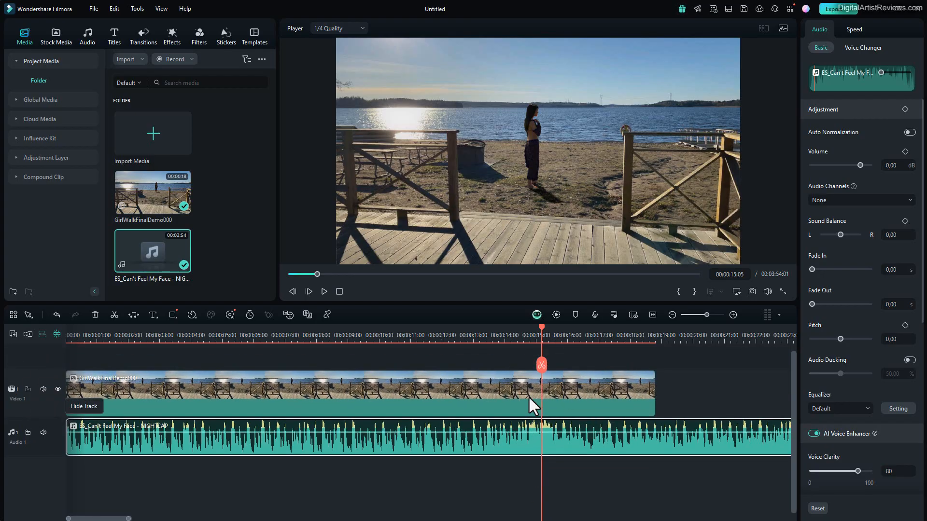
- Keyframe the music clip's volume at 00:00:15:05 and about 00:00:17:00, lower both with the first at -13,26 dB, and check the audio channel options
{"action": "left_click", "coordinate": [905, 151]}
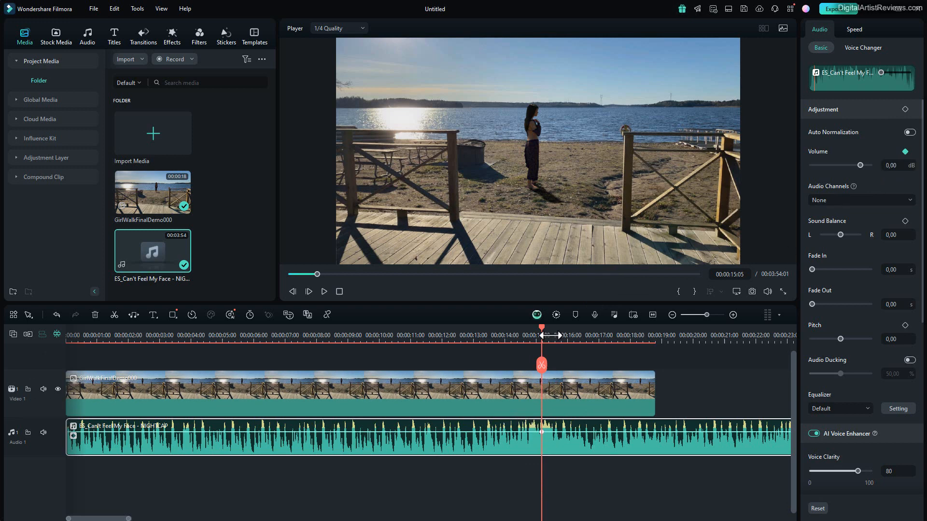
{"action": "left_click_drag", "start_coordinate": [540, 326], "coordinate": [594, 331]}
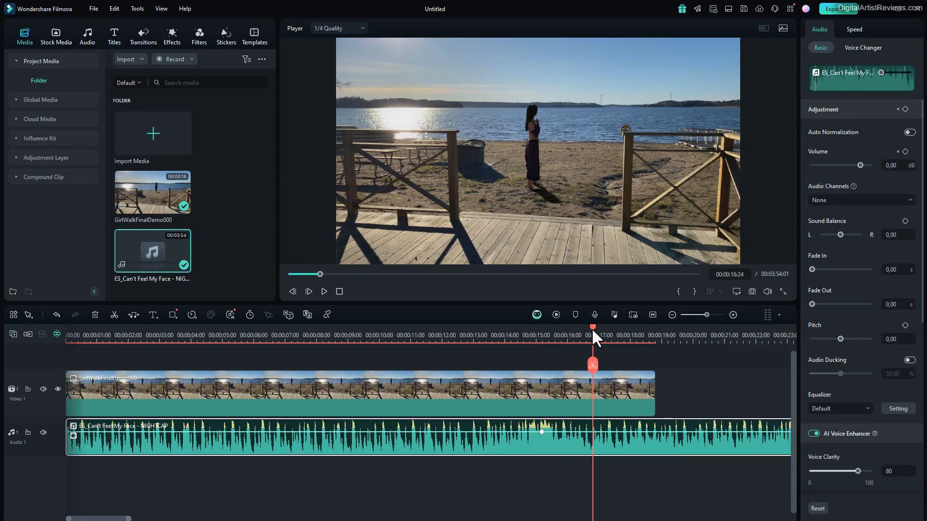
{"action": "left_click", "coordinate": [905, 151]}
{"action": "left_click_drag", "start_coordinate": [592, 326], "coordinate": [531, 329]}
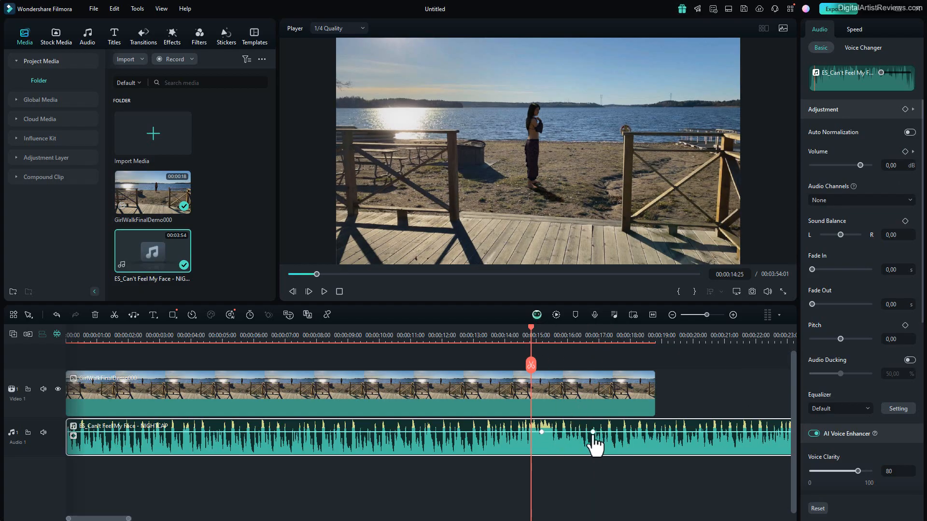
{"action": "mouse_move", "coordinate": [593, 433]}
{"action": "left_mouse_down"}
{"action": "mouse_move", "coordinate": [596, 442]}
{"action": "mouse_move", "coordinate": [596, 430]}
{"action": "mouse_move", "coordinate": [600, 437]}
{"action": "left_mouse_up"}
{"action": "left_click_drag", "start_coordinate": [542, 432], "coordinate": [541, 440]}
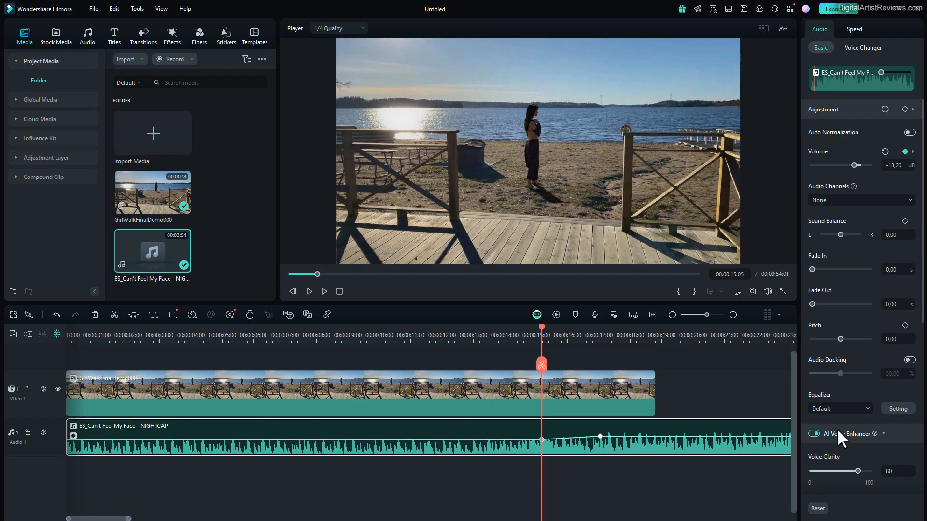
{"action": "left_click", "coordinate": [902, 201]}
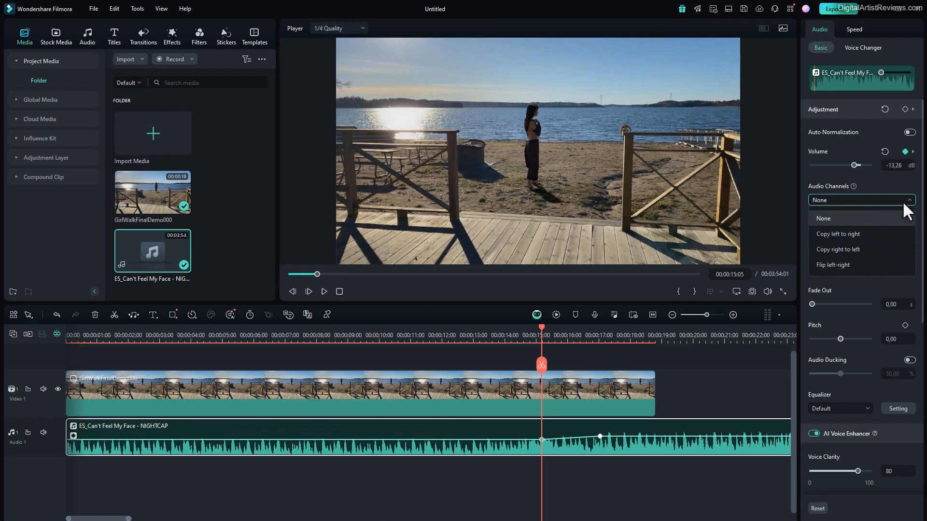
{"action": "left_click", "coordinate": [843, 178]}
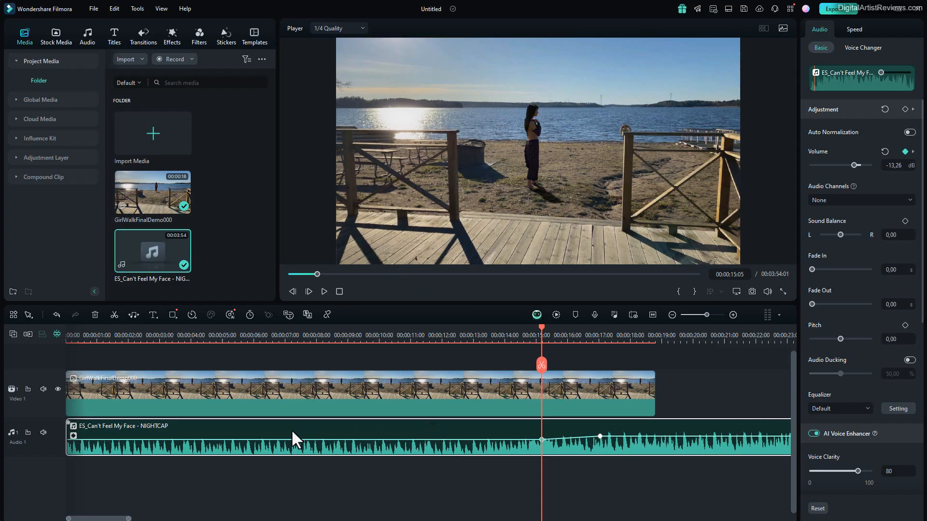
- Delete the music clip from the Audio 1 track and reduce the Video 1 track's height slightly
{"action": "key", "text": "Delete"}
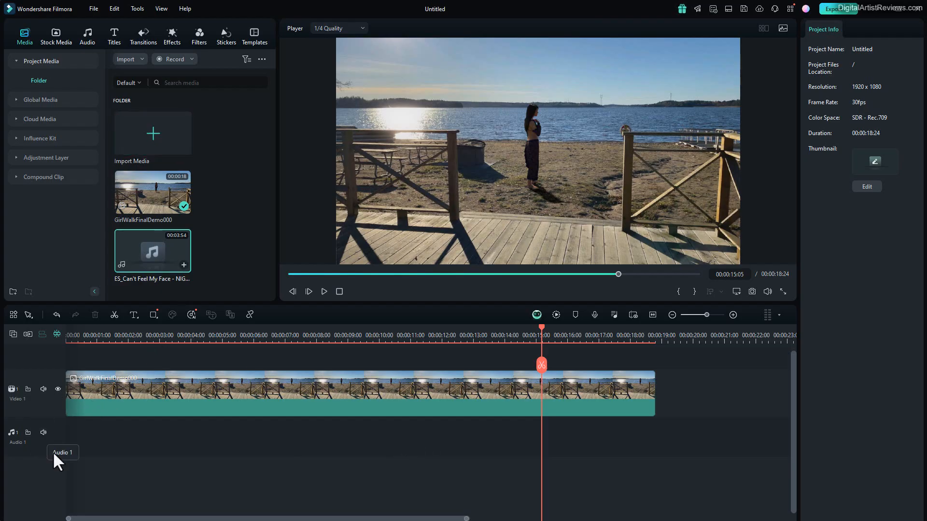
{"action": "left_click_drag", "start_coordinate": [47, 370], "coordinate": [46, 377]}
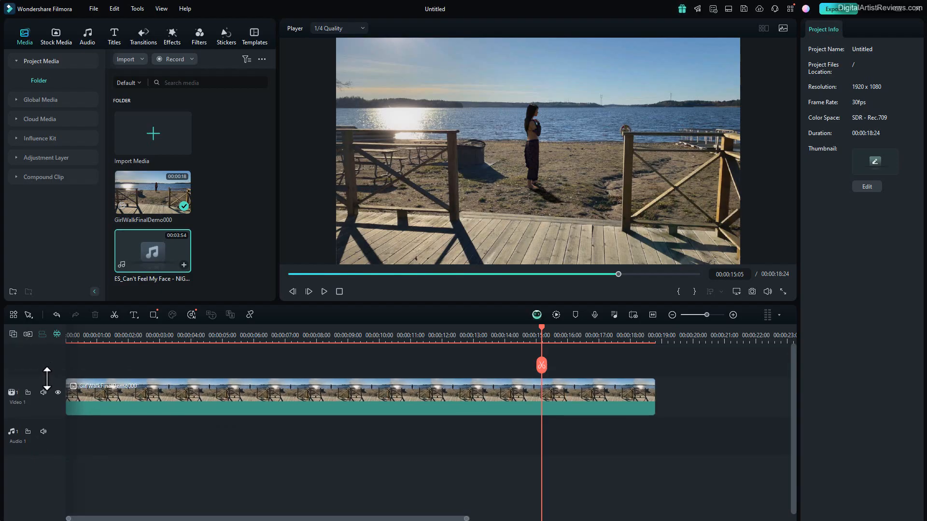
- Browse the Trending titles and the Plain Text, Glow Text, 3D Titles and VFX Text effects for a suitable title
{"action": "left_click", "coordinate": [114, 36]}
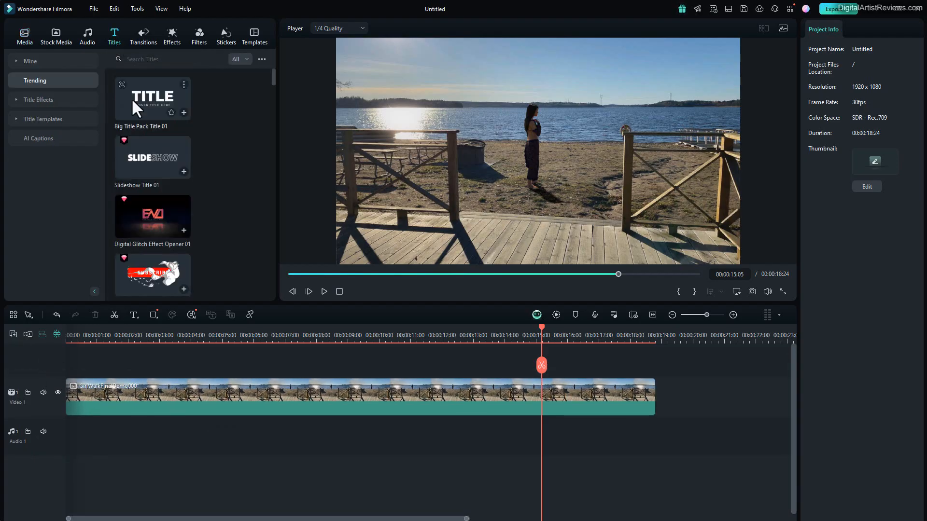
{"action": "scroll", "coordinate": [147, 123], "scroll_direction": "down", "scroll_amount": 2}
{"action": "scroll", "coordinate": [149, 129], "scroll_direction": "down", "scroll_amount": 10}
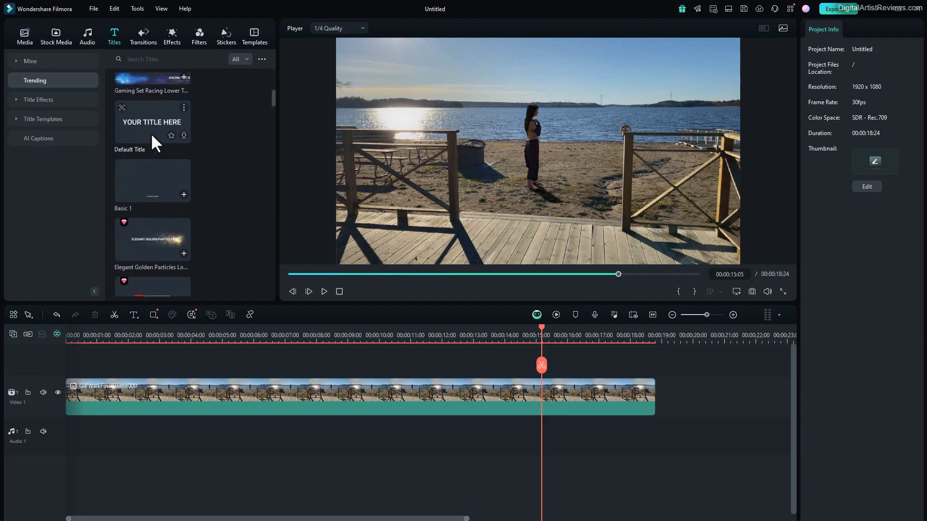
{"action": "scroll", "coordinate": [147, 129], "scroll_direction": "down", "scroll_amount": 6}
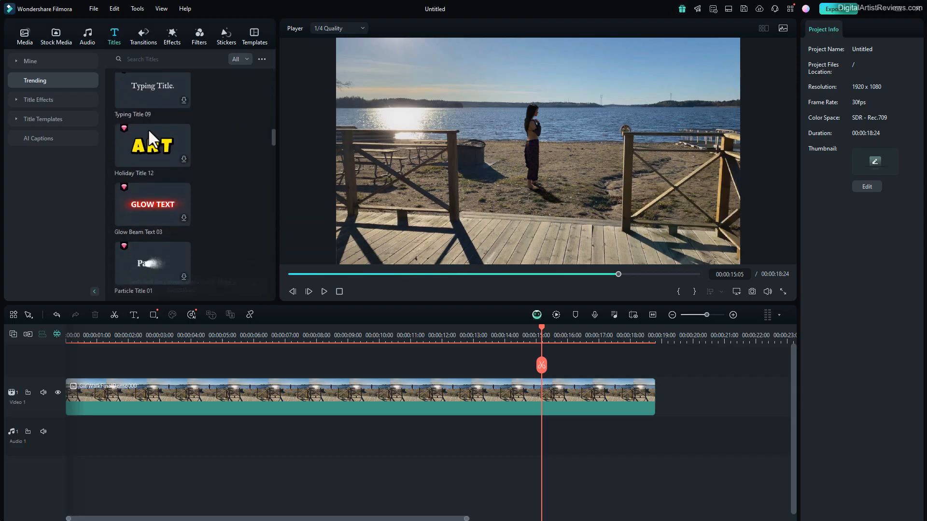
{"action": "left_click", "coordinate": [15, 100]}
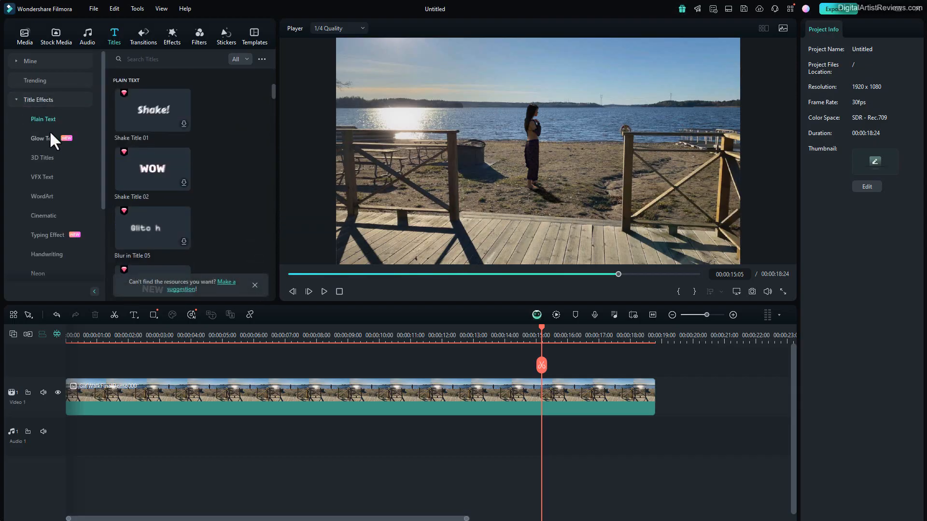
{"action": "left_click", "coordinate": [40, 139]}
{"action": "left_click", "coordinate": [41, 158]}
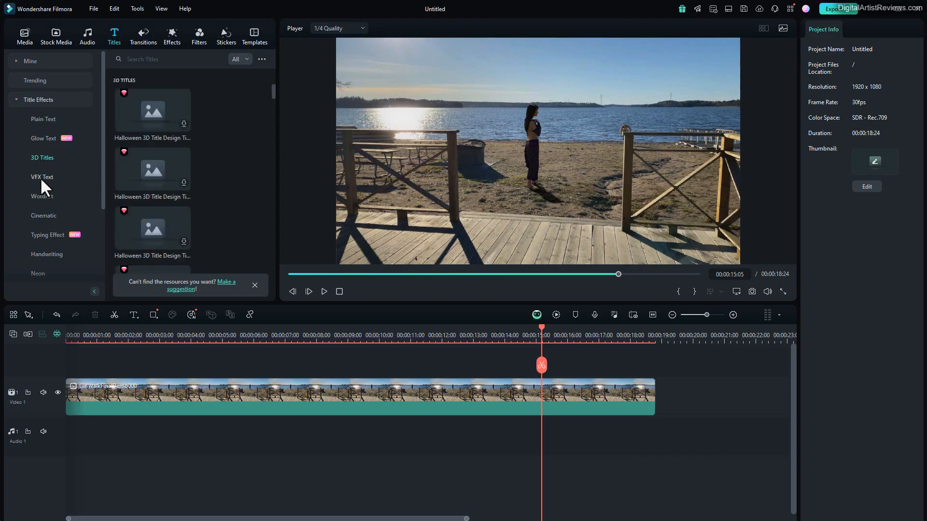
{"action": "left_click", "coordinate": [40, 177]}
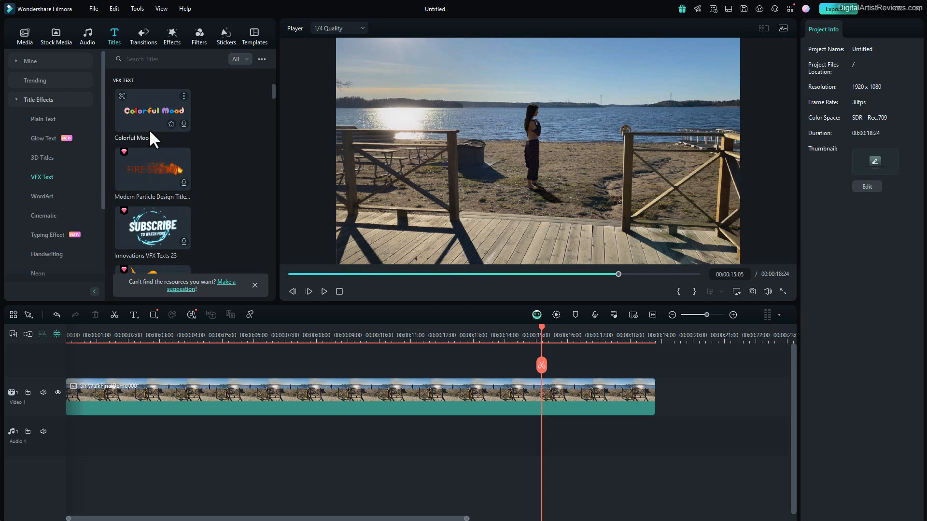
{"action": "scroll", "coordinate": [149, 129], "scroll_direction": "down", "scroll_amount": 5}
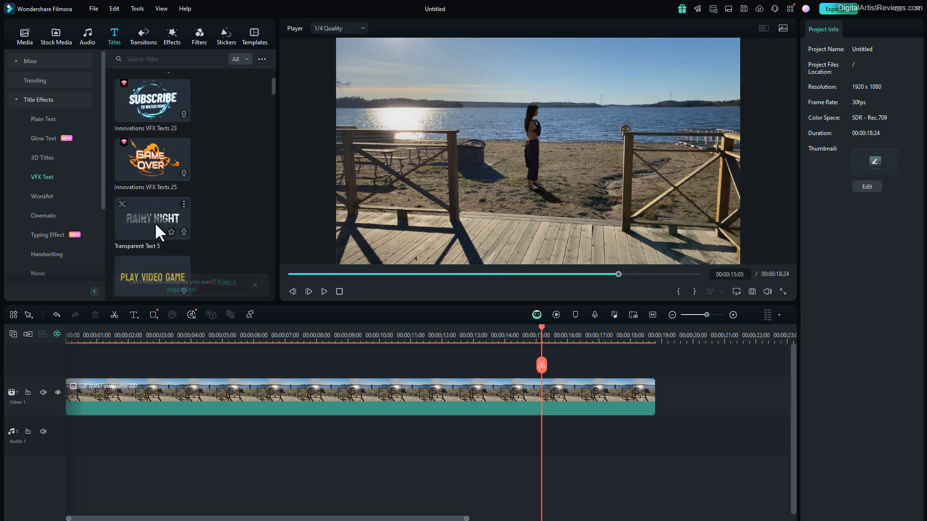
{"action": "scroll", "coordinate": [151, 216], "scroll_direction": "down", "scroll_amount": 2}
{"action": "scroll", "coordinate": [152, 171], "scroll_direction": "up", "scroll_amount": 2}
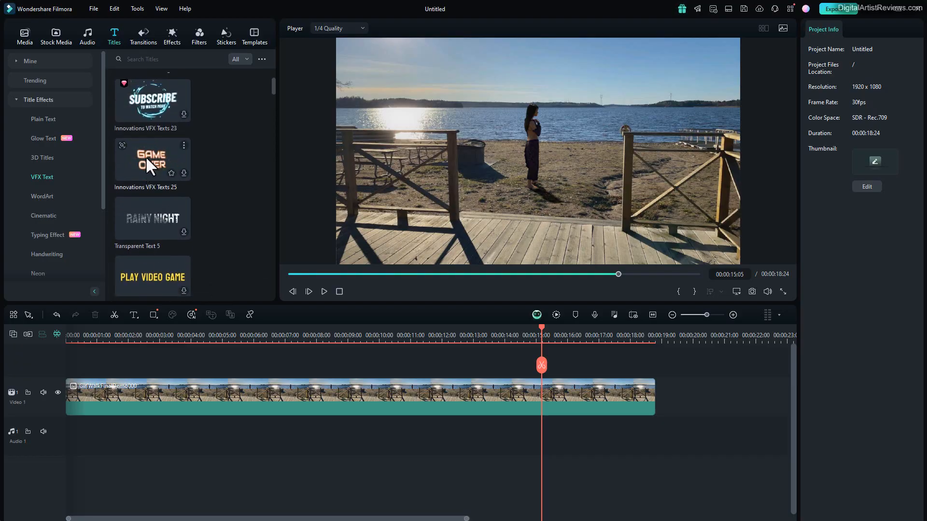
- Place the Innovations VFX Texts 25 title on a new track above the video, starting about 1.4 seconds in, and check its clip commands
{"action": "left_click", "coordinate": [146, 156]}
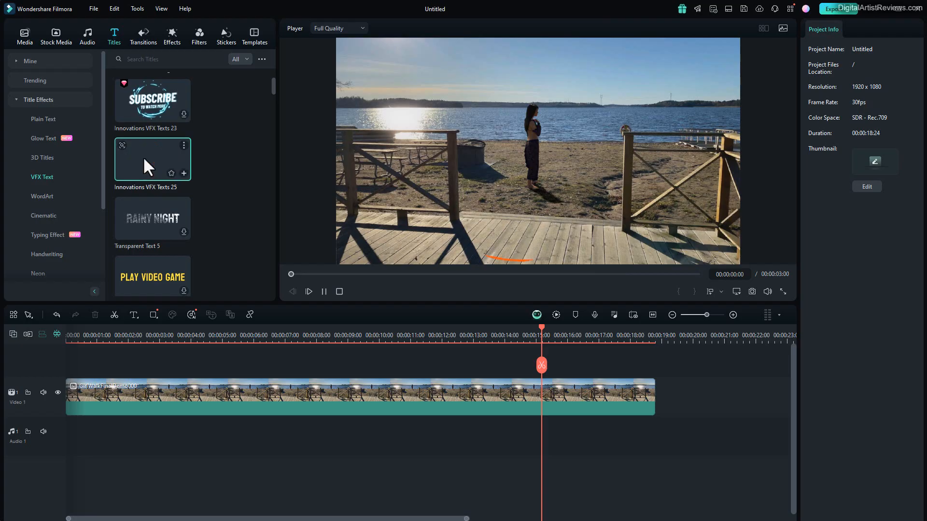
{"action": "left_click_drag", "start_coordinate": [143, 156], "coordinate": [112, 368]}
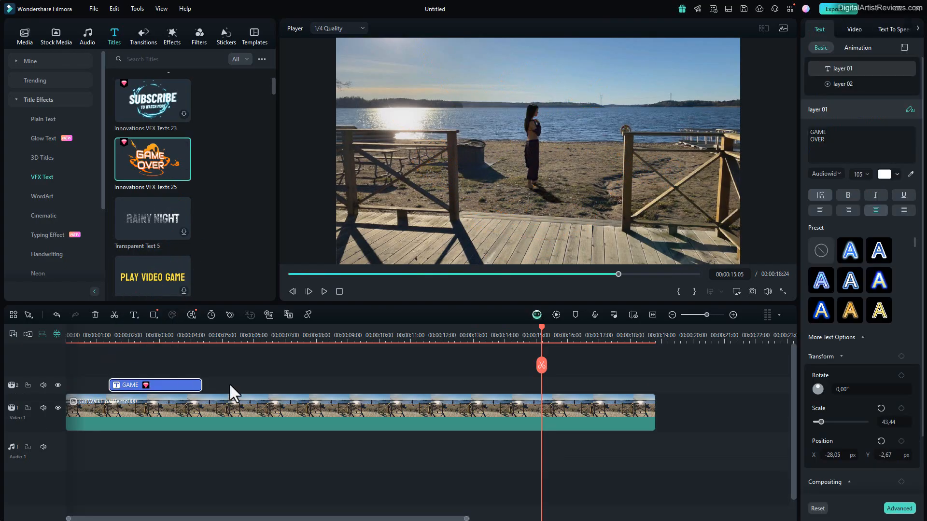
{"action": "right_click", "coordinate": [154, 386]}
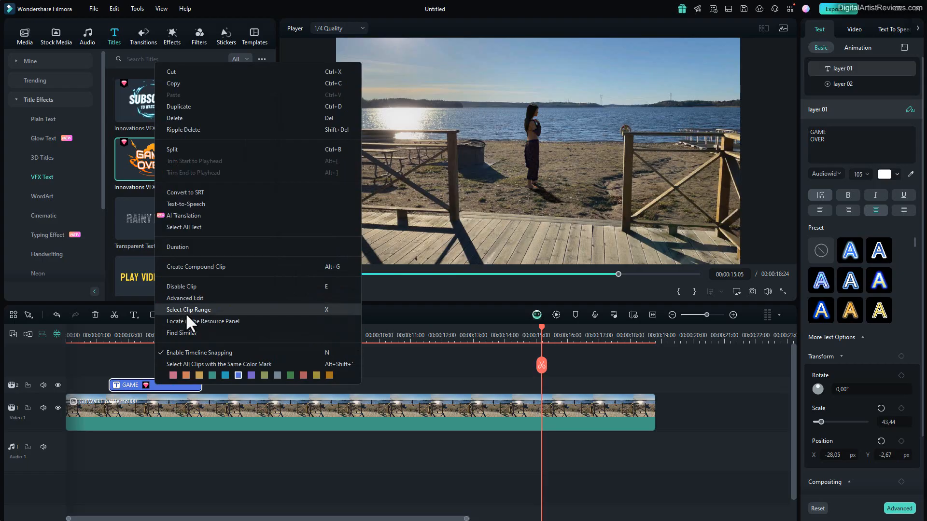
{"action": "left_click", "coordinate": [245, 7]}
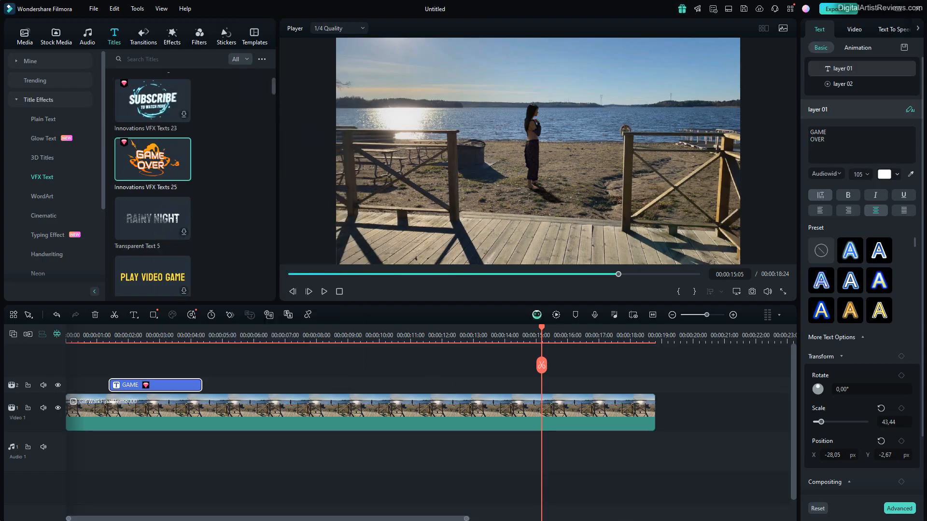
- Replace the title's wording with "MY Text" in the Advanced Text Edit window and save the change
{"action": "right_click", "coordinate": [164, 384]}
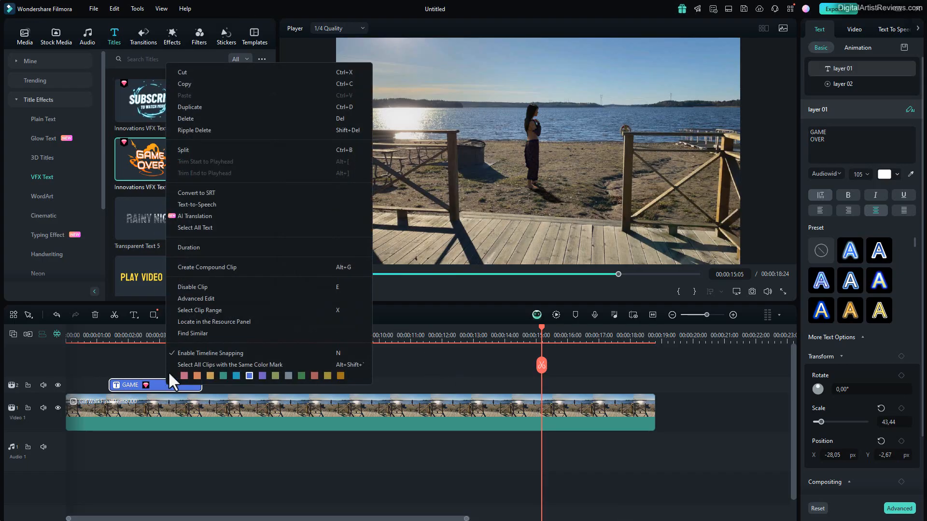
{"action": "left_click", "coordinate": [202, 299]}
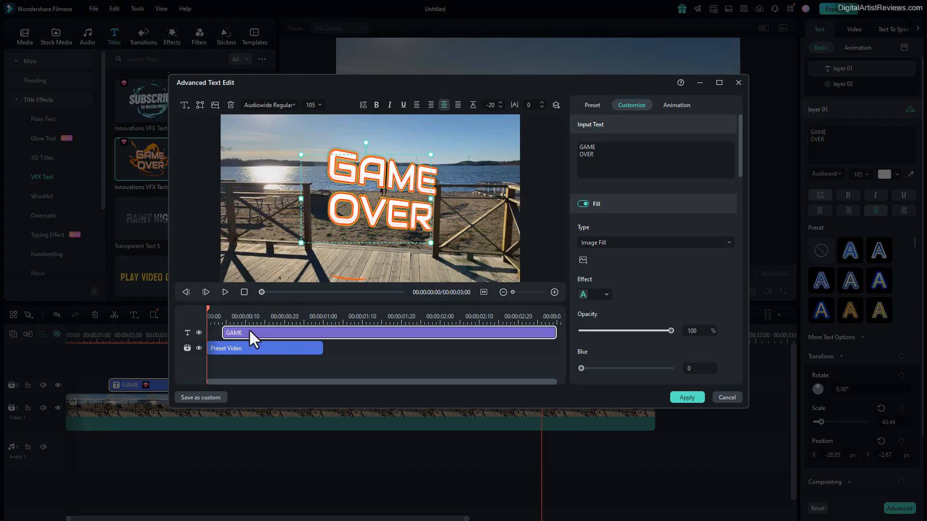
{"action": "left_click", "coordinate": [595, 157]}
{"action": "key", "text": "ctrl+a"}
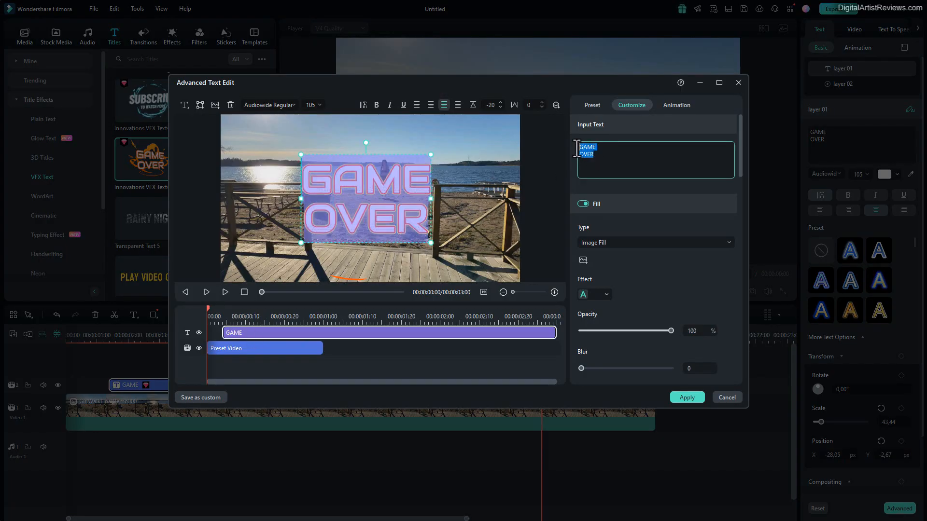
{"action": "type", "text": "MY"}
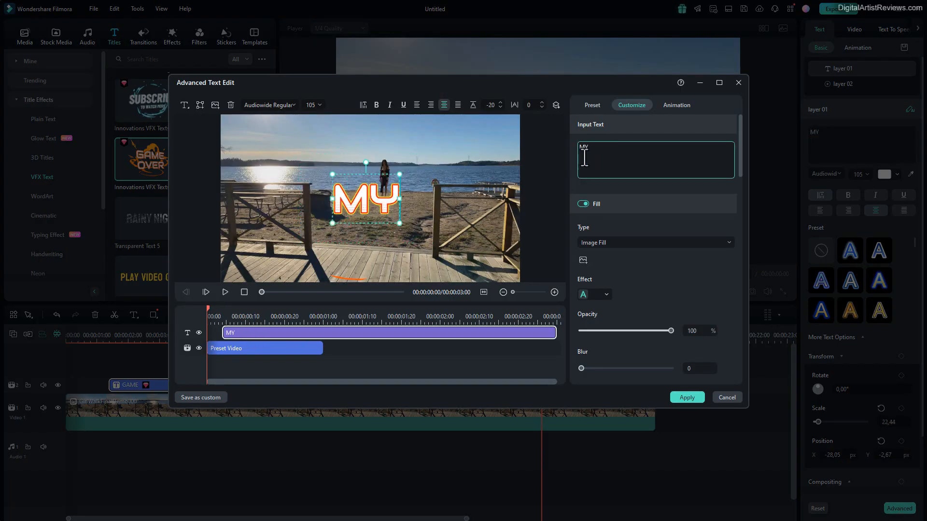
{"action": "type", "text": " Text"}
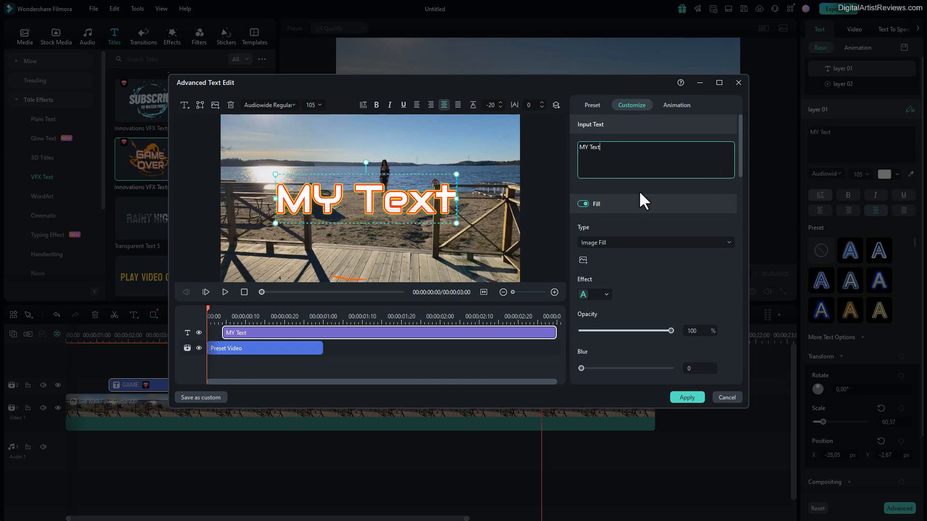
{"action": "left_click", "coordinate": [728, 398]}
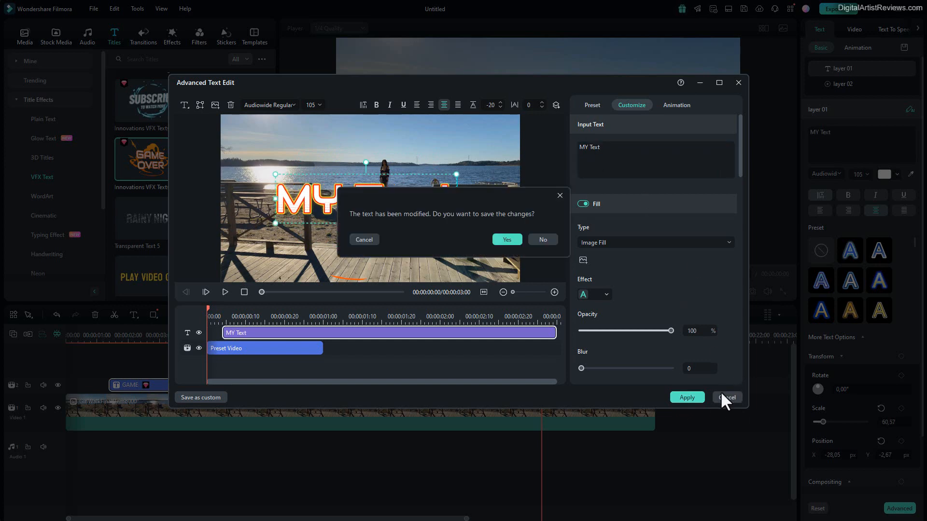
{"action": "left_click", "coordinate": [507, 240]}
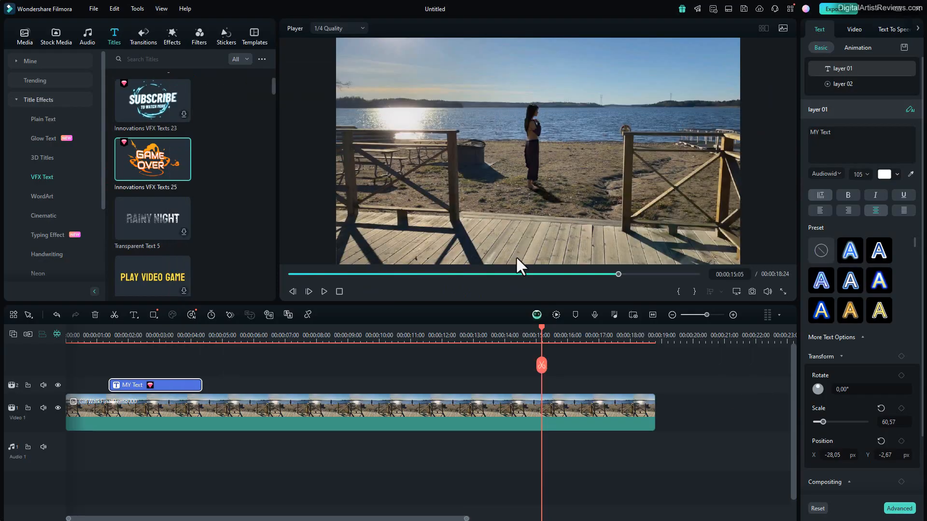
- Move the playhead to 00:00:02:13 within the title clip and increase the height of the Video 2 track
{"action": "scroll", "coordinate": [144, 332], "scroll_direction": "down", "scroll_amount": 1}
{"action": "left_click", "coordinate": [147, 333]}
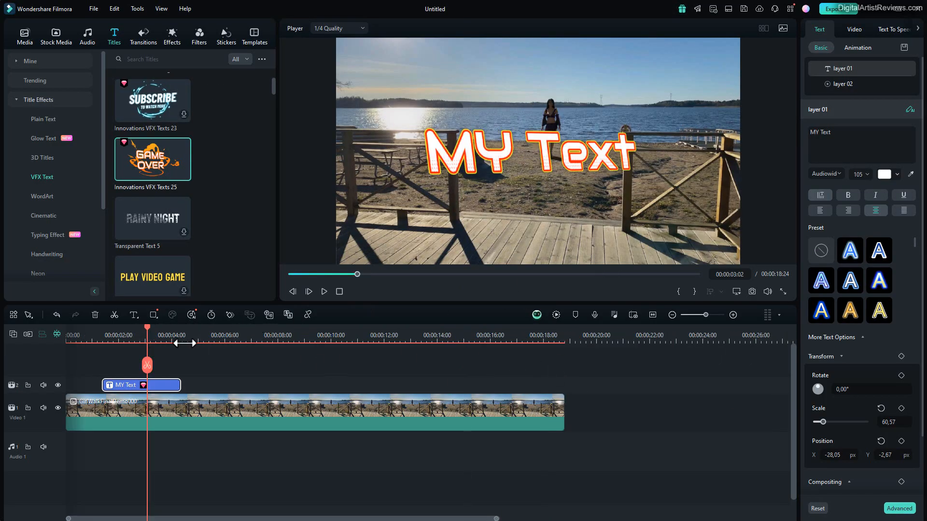
{"action": "mouse_move", "coordinate": [147, 330]}
{"action": "left_mouse_down"}
{"action": "mouse_move", "coordinate": [129, 325]}
{"action": "mouse_move", "coordinate": [158, 326]}
{"action": "mouse_move", "coordinate": [131, 329]}
{"action": "left_mouse_up"}
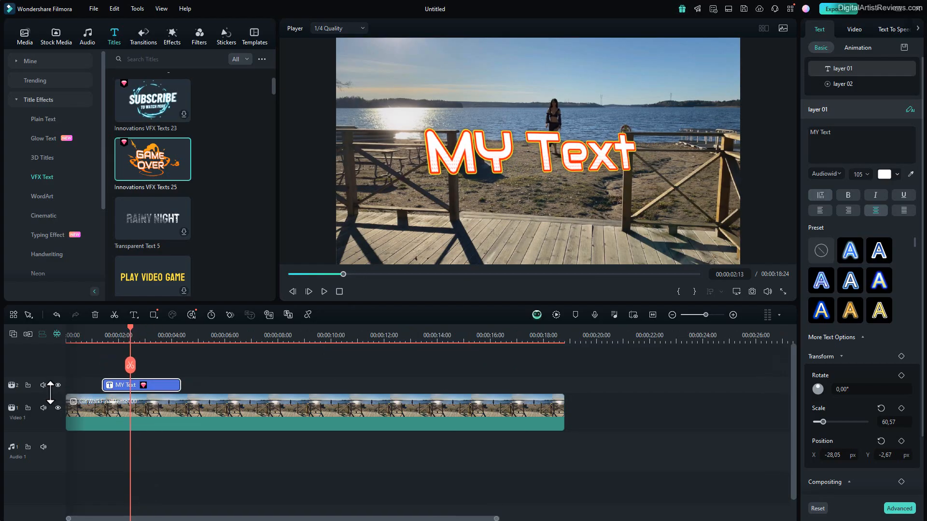
{"action": "left_click_drag", "start_coordinate": [49, 378], "coordinate": [49, 355]}
{"action": "left_click", "coordinate": [46, 377]}
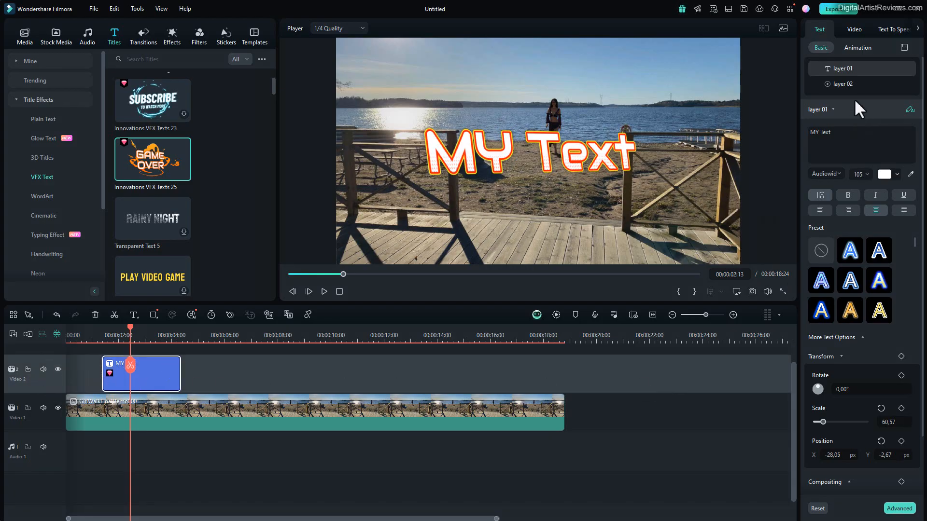
- Try out the title's opacity setting and preview the Overlay blend mode on it
{"action": "left_click", "coordinate": [854, 31]}
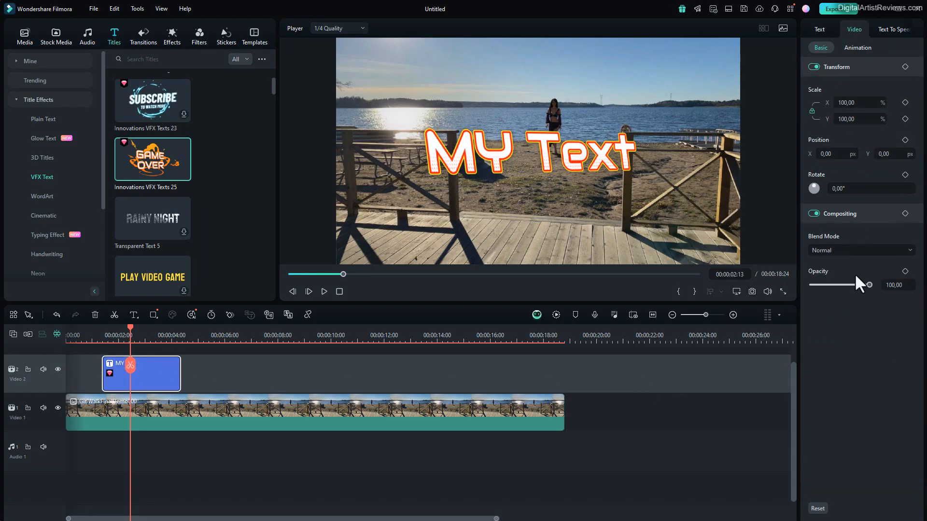
{"action": "mouse_move", "coordinate": [869, 285]}
{"action": "left_mouse_down"}
{"action": "mouse_move", "coordinate": [834, 284]}
{"action": "mouse_move", "coordinate": [875, 283]}
{"action": "left_mouse_up"}
{"action": "left_click", "coordinate": [853, 250]}
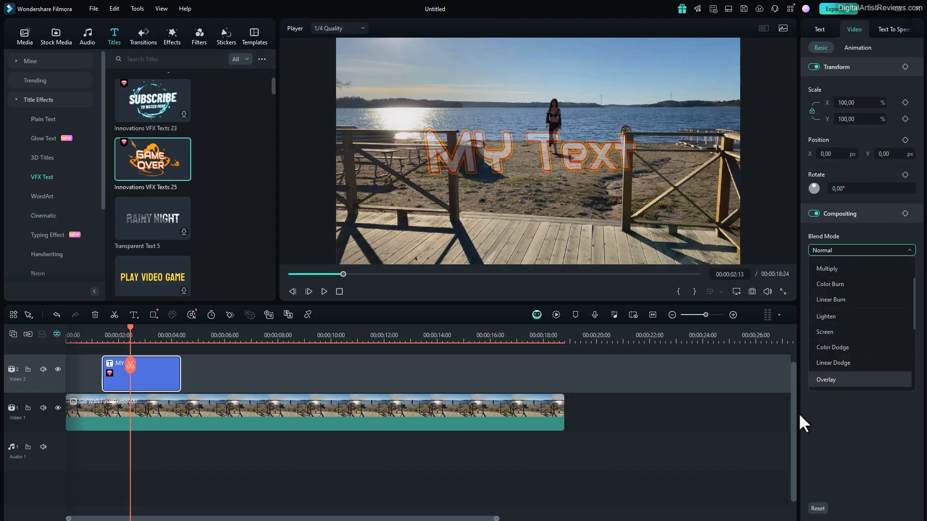
- Delete the "MY Text" title clip from the Video 2 track
{"action": "left_click", "coordinate": [242, 385]}
{"action": "left_click", "coordinate": [153, 374]}
{"action": "key", "text": "Delete"}
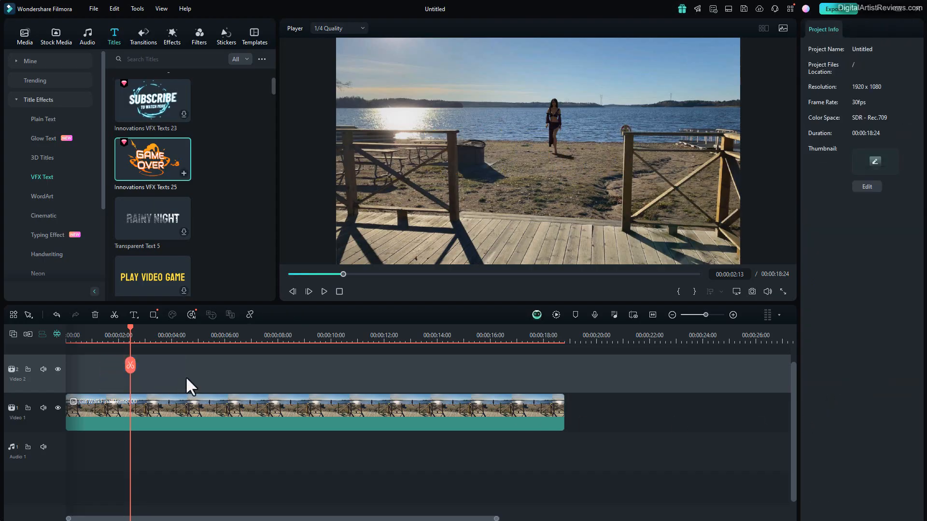
- Browse the Trending, Slides and Zoom transitions, widening the library area to show two columns of thumbnails
{"action": "left_click", "coordinate": [143, 39]}
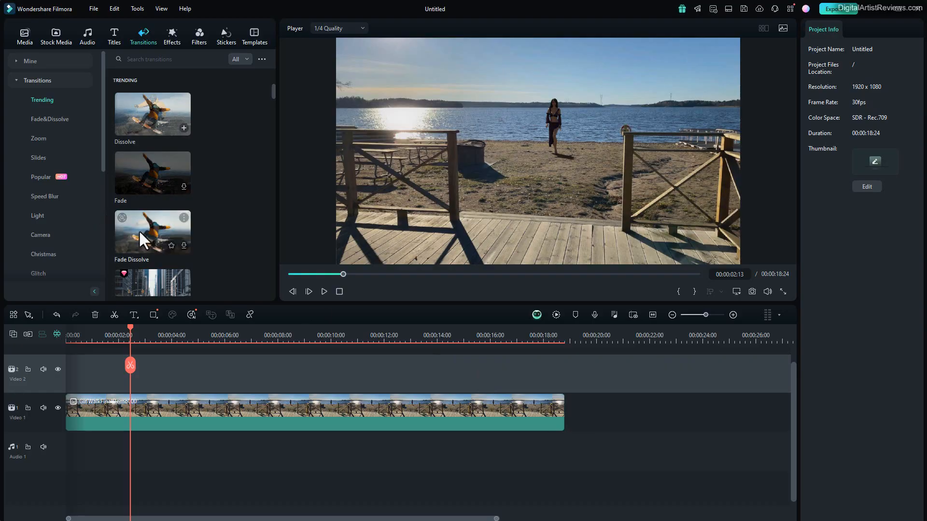
{"action": "scroll", "coordinate": [138, 230], "scroll_direction": "down", "scroll_amount": 3}
{"action": "left_click", "coordinate": [39, 158]}
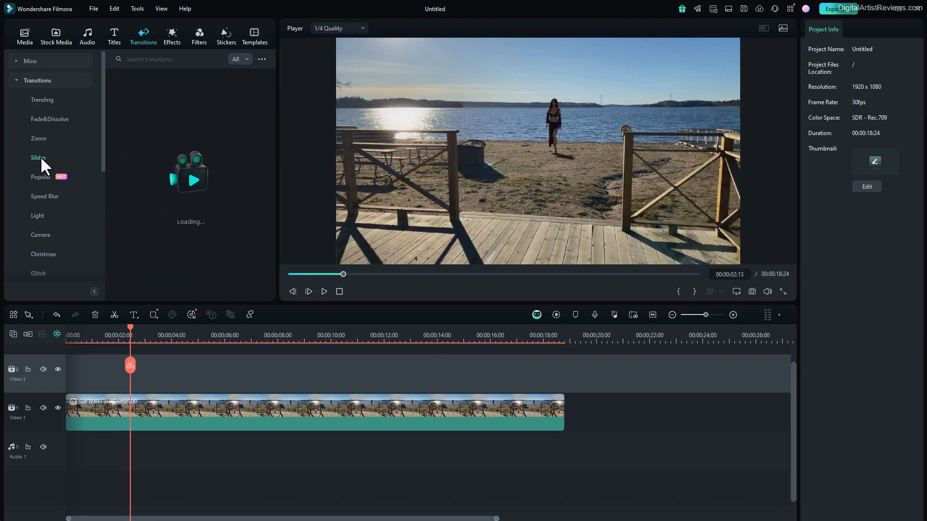
{"action": "left_click", "coordinate": [36, 138]}
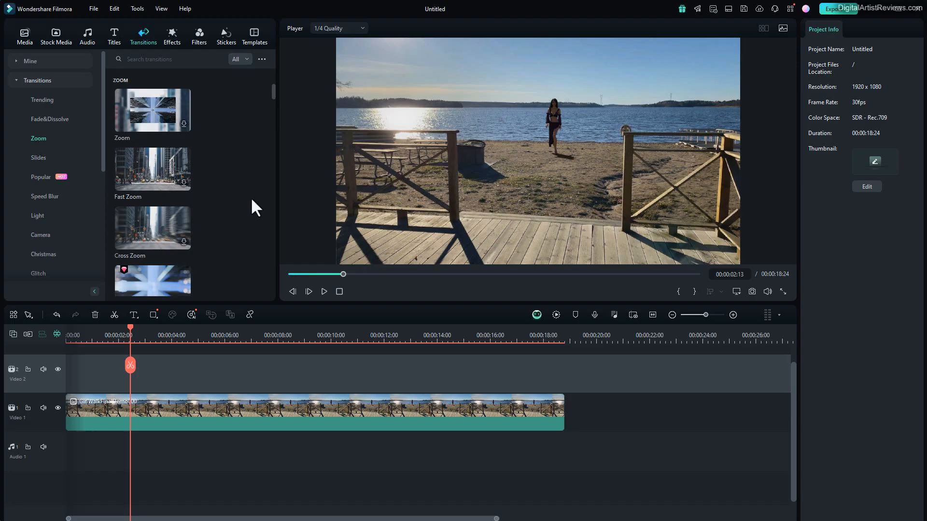
{"action": "left_click_drag", "start_coordinate": [279, 208], "coordinate": [317, 211]}
{"action": "scroll", "coordinate": [197, 222], "scroll_direction": "down", "scroll_amount": 4}
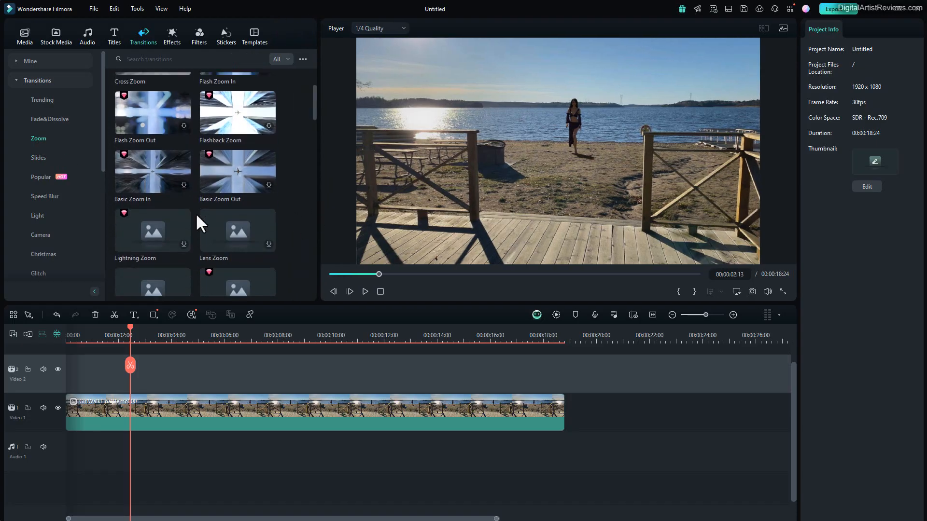
{"action": "scroll", "coordinate": [196, 212], "scroll_direction": "down", "scroll_amount": 6}
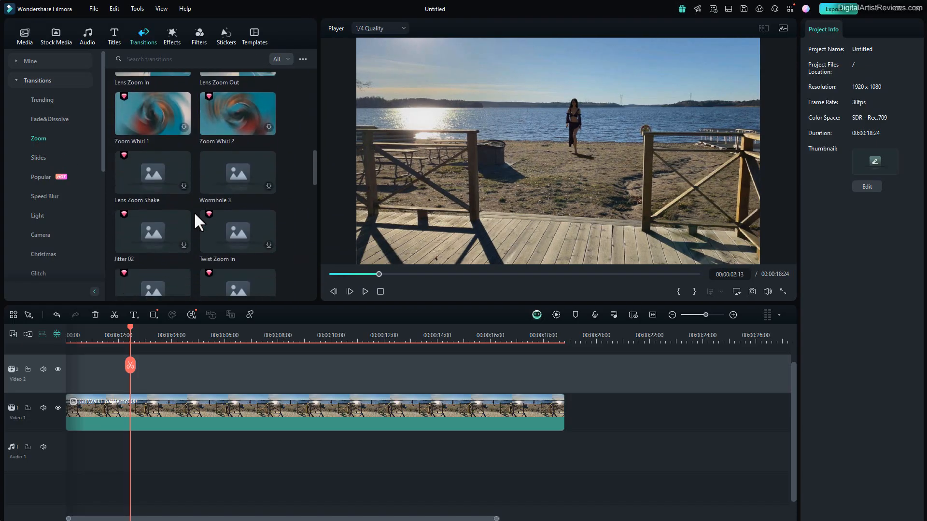
- Look through the Popular, Camera and Christmas transition categories
{"action": "left_click", "coordinate": [42, 177]}
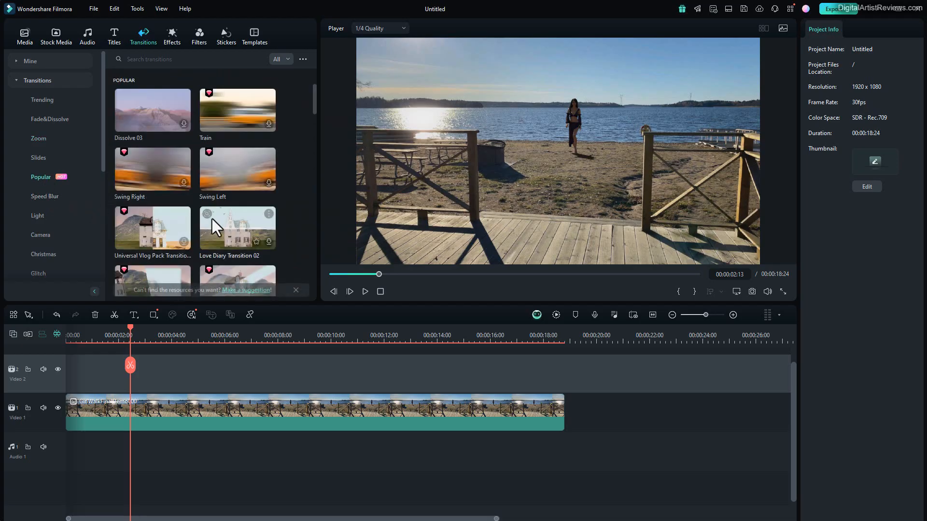
{"action": "scroll", "coordinate": [208, 220], "scroll_direction": "down", "scroll_amount": 2}
{"action": "scroll", "coordinate": [201, 214], "scroll_direction": "down", "scroll_amount": 8}
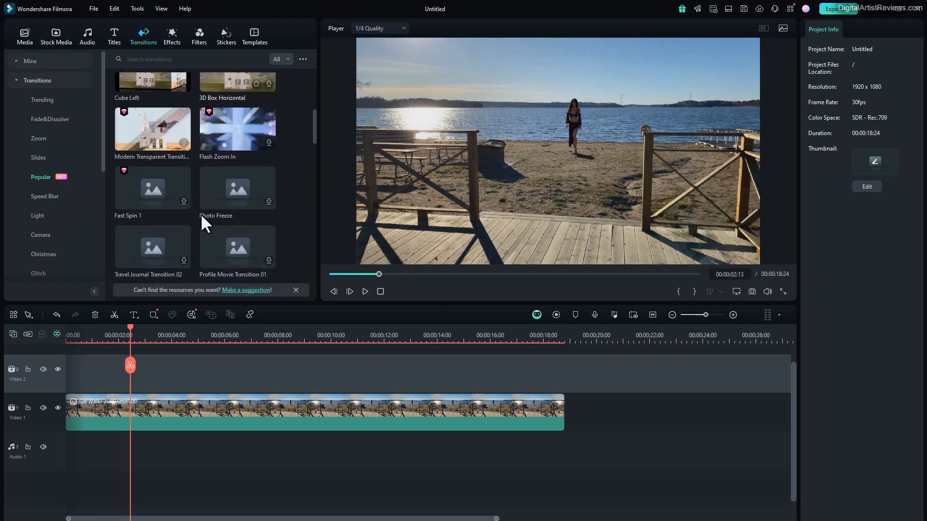
{"action": "scroll", "coordinate": [201, 213], "scroll_direction": "down", "scroll_amount": 8}
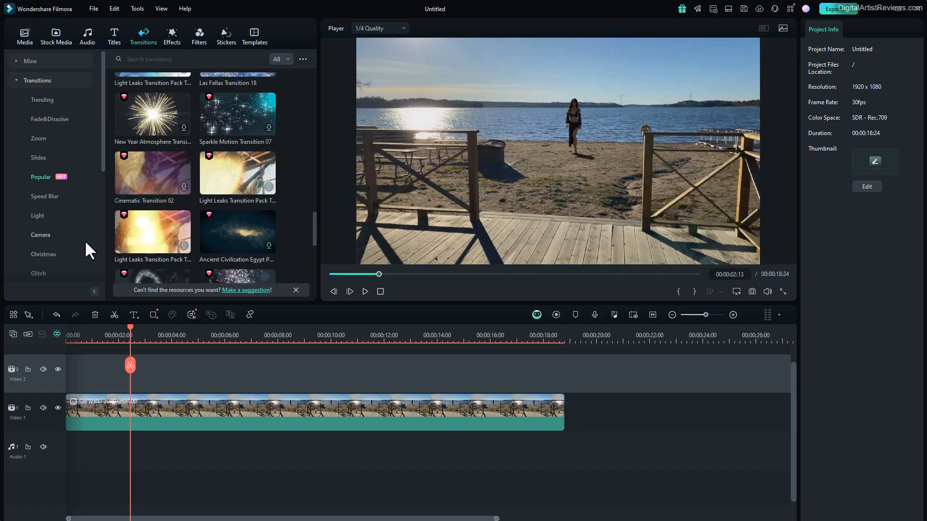
{"action": "left_click", "coordinate": [40, 235]}
{"action": "left_click", "coordinate": [43, 254]}
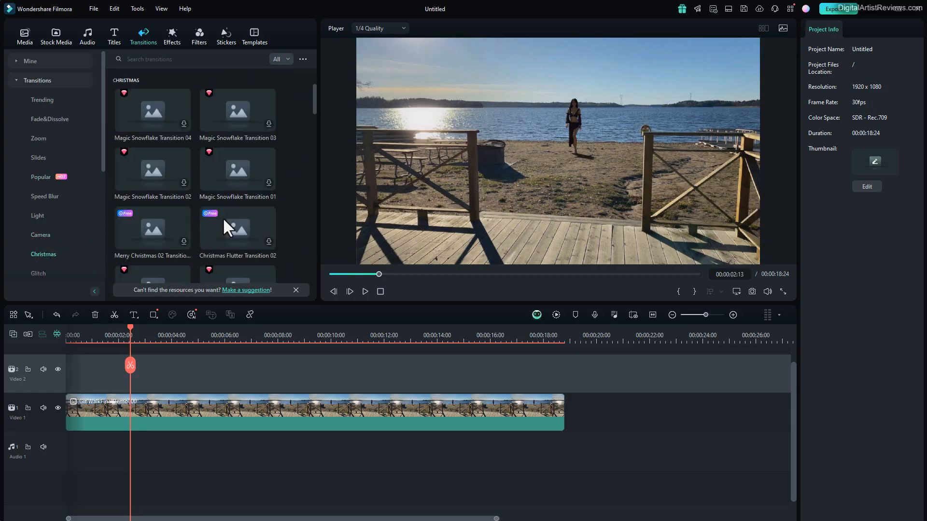
{"action": "scroll", "coordinate": [210, 193], "scroll_direction": "down", "scroll_amount": 5}
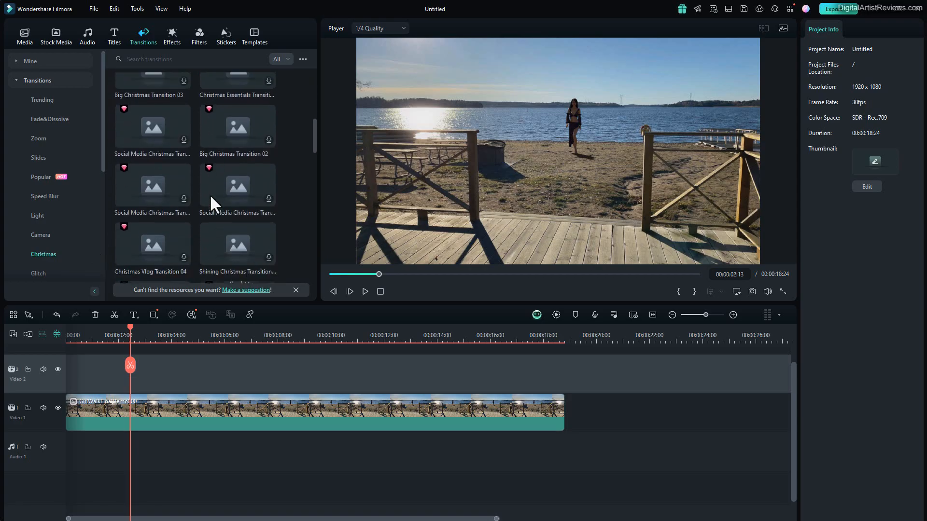
- Look through the remaining Christmas transitions and the Boris FX effect categories from Plus Lights to Optical Diffusion
{"action": "scroll", "coordinate": [209, 204], "scroll_direction": "down", "scroll_amount": 8}
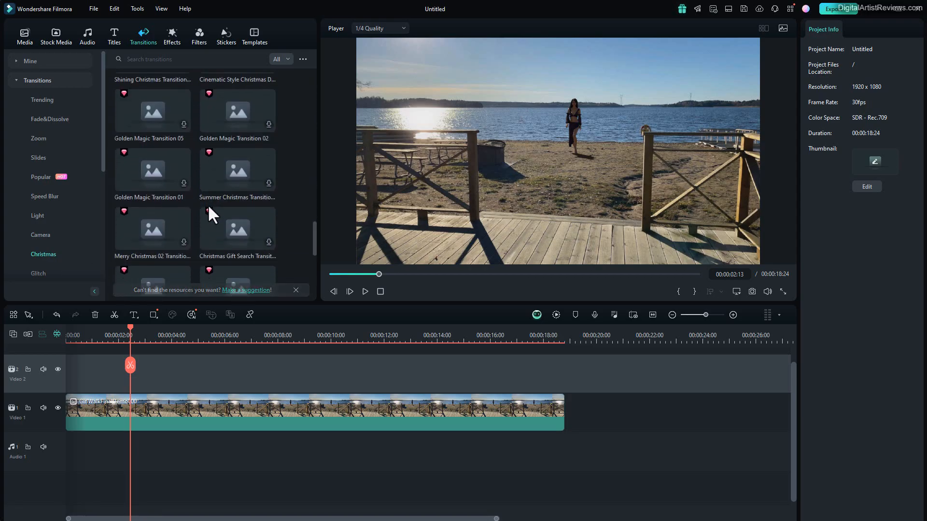
{"action": "scroll", "coordinate": [207, 210], "scroll_direction": "up", "scroll_amount": 10}
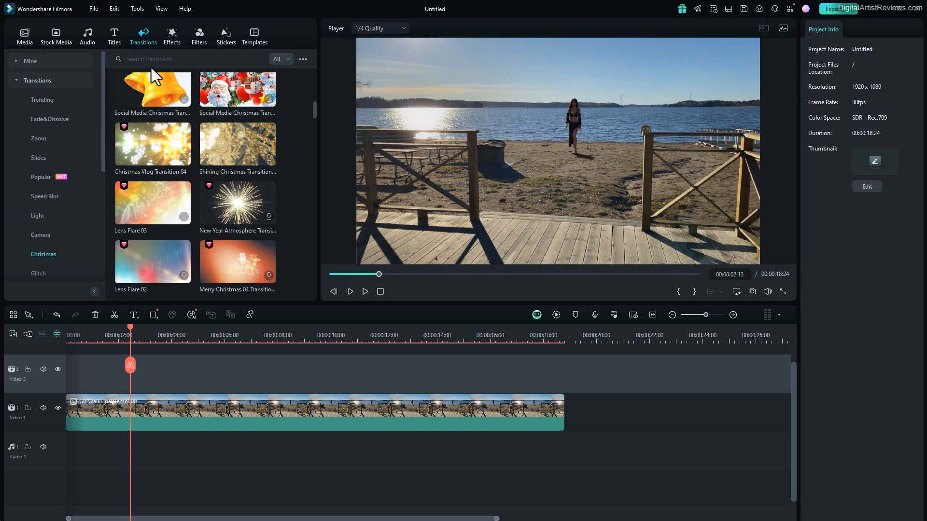
{"action": "left_click", "coordinate": [171, 34]}
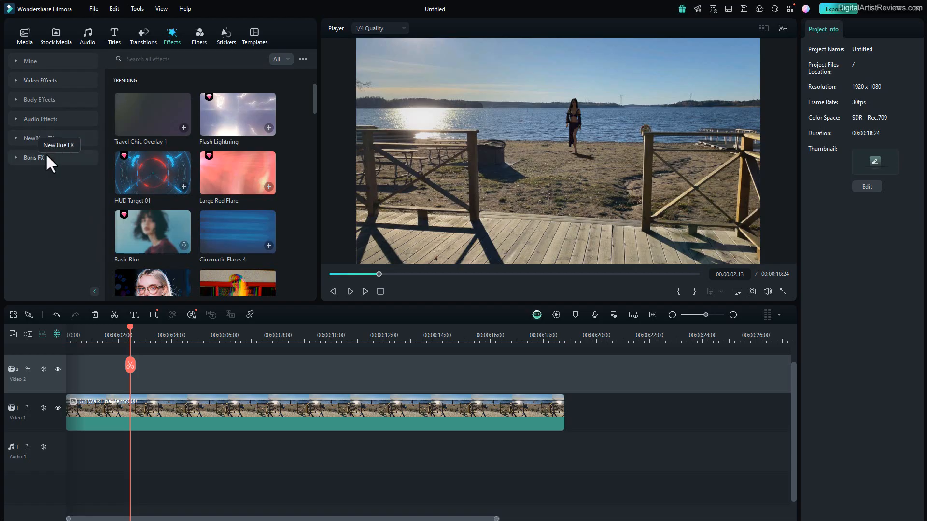
{"action": "left_click", "coordinate": [32, 160]}
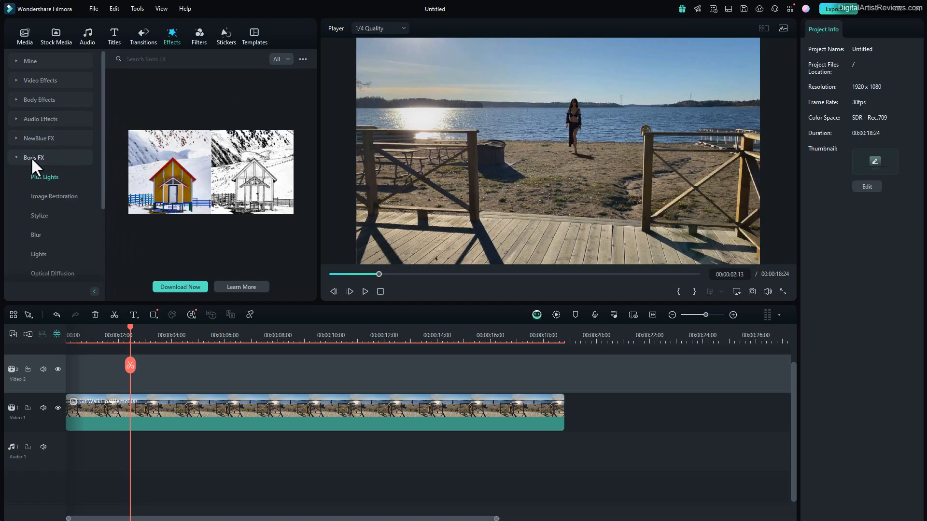
{"action": "scroll", "coordinate": [65, 183], "scroll_direction": "down", "scroll_amount": 2}
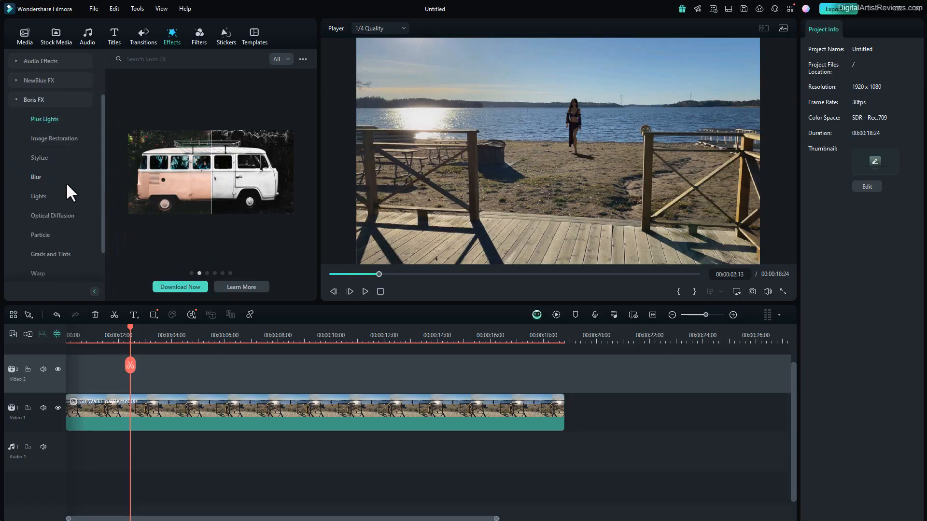
{"action": "left_click", "coordinate": [50, 140]}
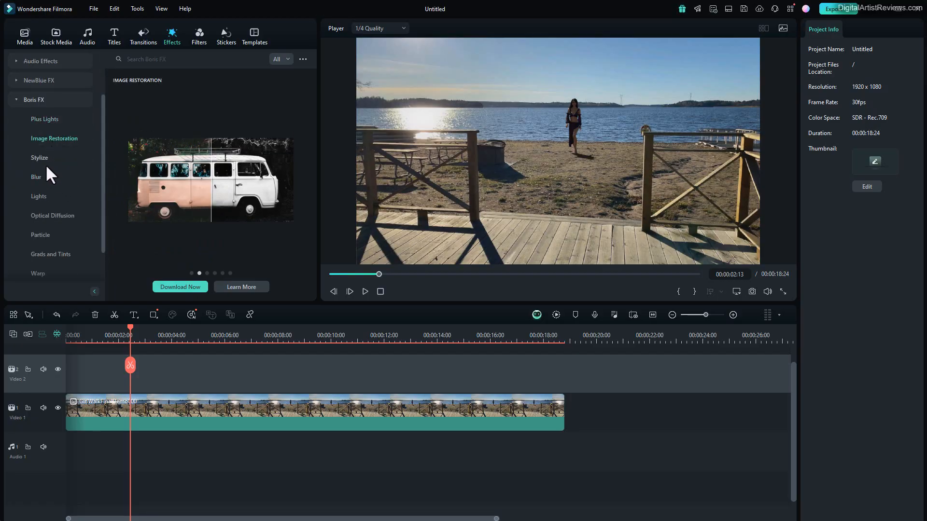
{"action": "left_click", "coordinate": [41, 157]}
{"action": "left_click", "coordinate": [37, 177]}
{"action": "left_click", "coordinate": [38, 197]}
{"action": "left_click", "coordinate": [39, 214]}
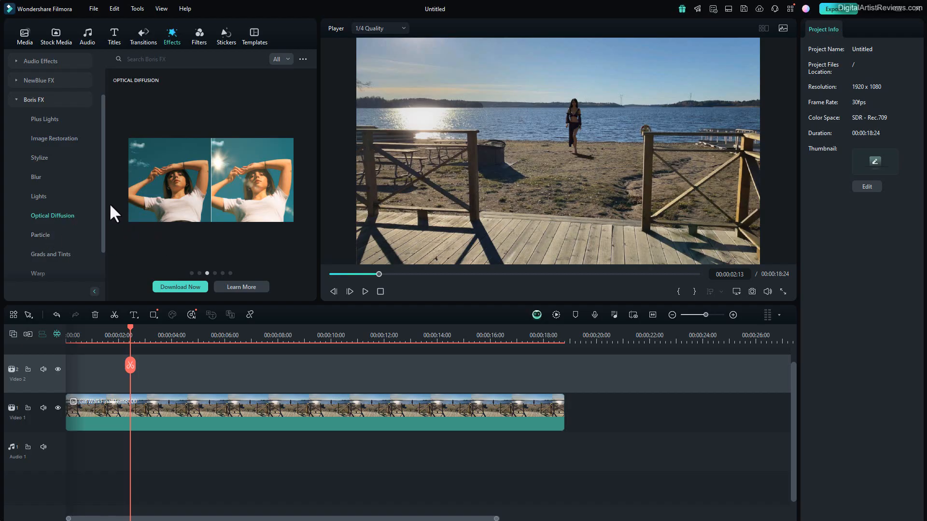
- Look through the Stylizer, Essentials, Filters and Elements categories of the NewBlue FX effects
{"action": "scroll", "coordinate": [65, 216], "scroll_direction": "up", "scroll_amount": 3}
{"action": "left_click", "coordinate": [19, 139]}
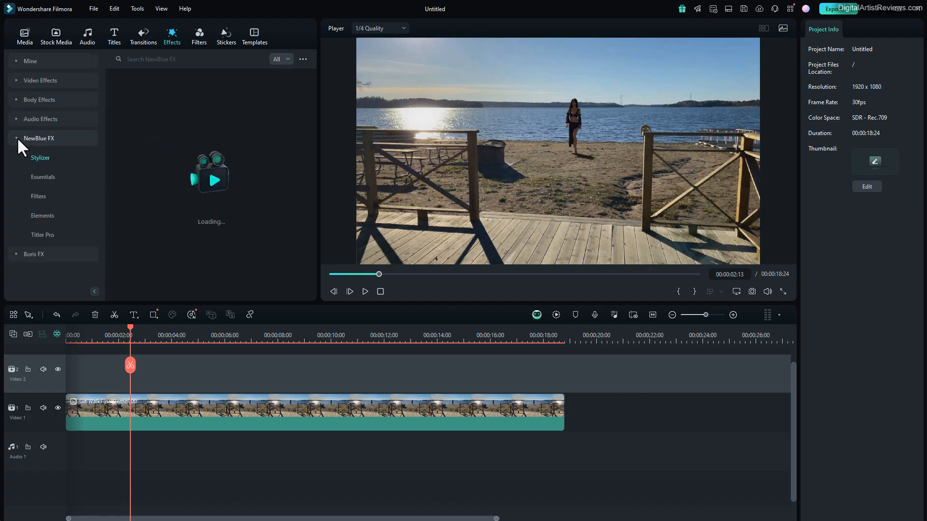
{"action": "scroll", "coordinate": [178, 215], "scroll_direction": "down", "scroll_amount": 8}
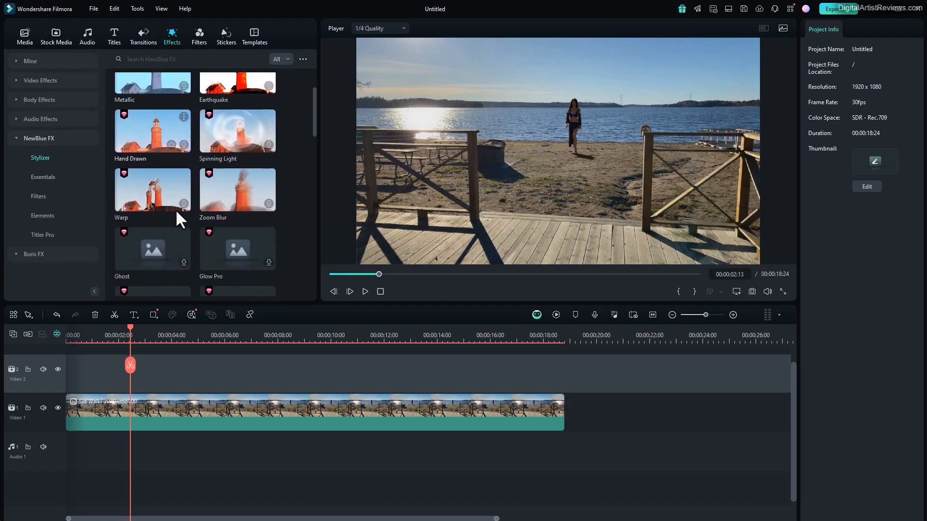
{"action": "left_click", "coordinate": [41, 178]}
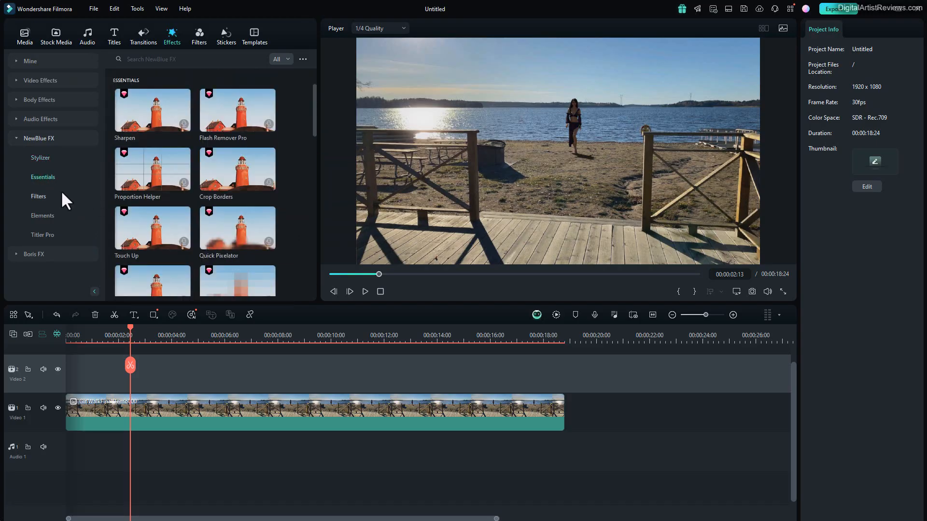
{"action": "left_click", "coordinate": [45, 199]}
{"action": "scroll", "coordinate": [178, 226], "scroll_direction": "down", "scroll_amount": 5}
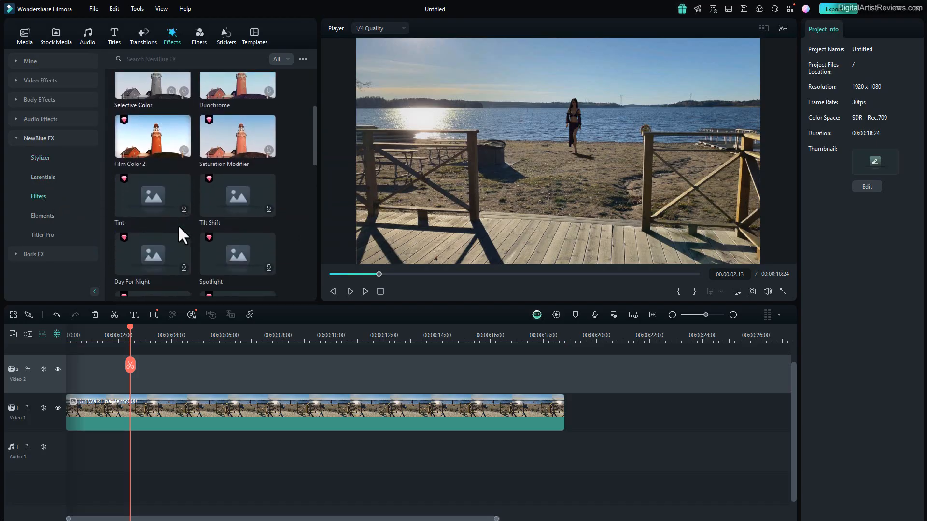
{"action": "left_click", "coordinate": [43, 217]}
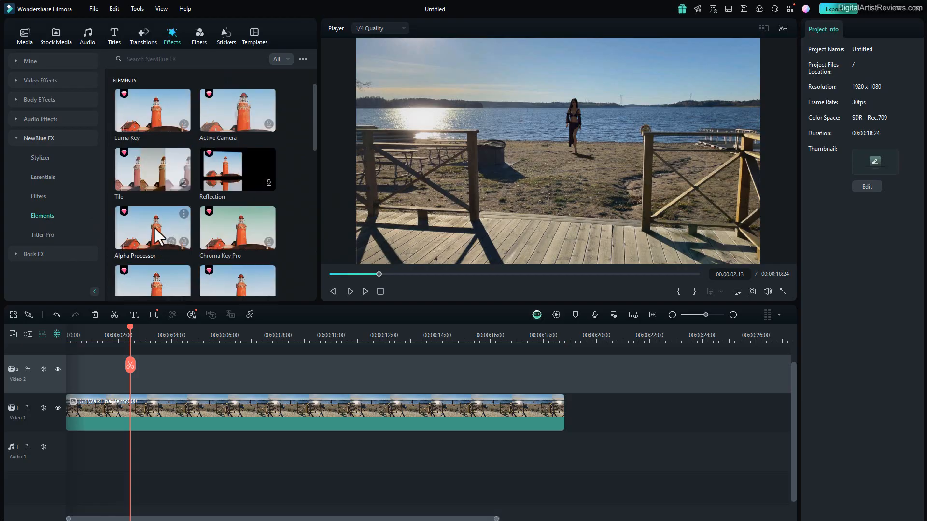
{"action": "scroll", "coordinate": [153, 227], "scroll_direction": "down", "scroll_amount": 4}
{"action": "scroll", "coordinate": [150, 225], "scroll_direction": "down", "scroll_amount": 4}
{"action": "scroll", "coordinate": [150, 225], "scroll_direction": "up", "scroll_amount": 10}
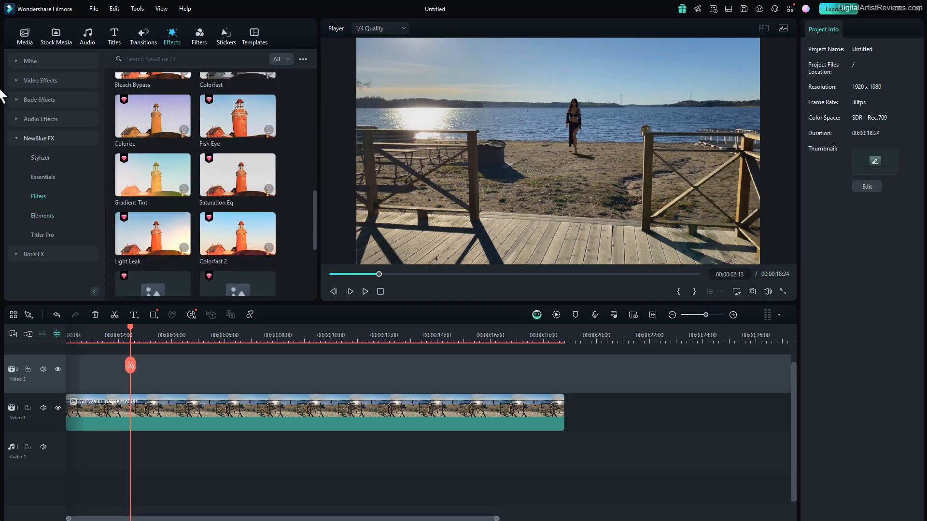
- Add the Cinematic Flares 4 trending video effect to the Video 2 track and stretch it across the full clip
{"action": "left_click", "coordinate": [17, 79]}
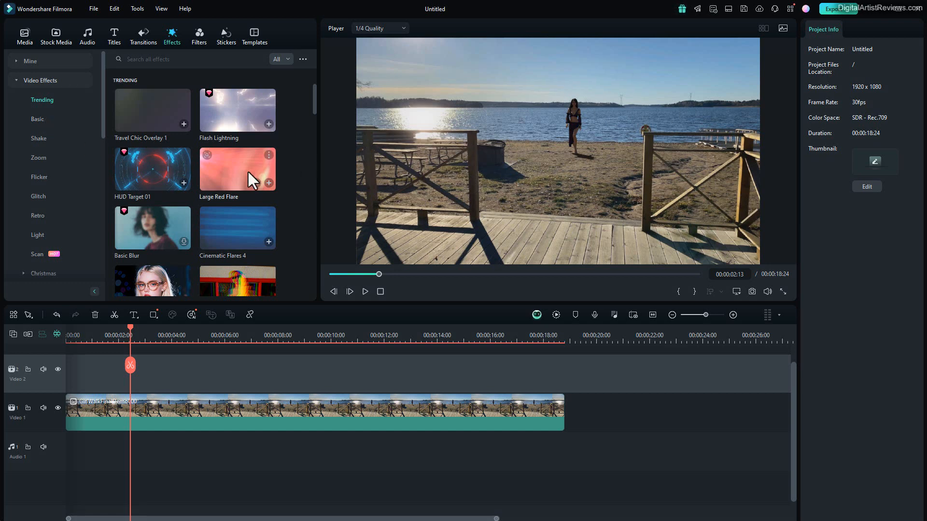
{"action": "left_click", "coordinate": [228, 229]}
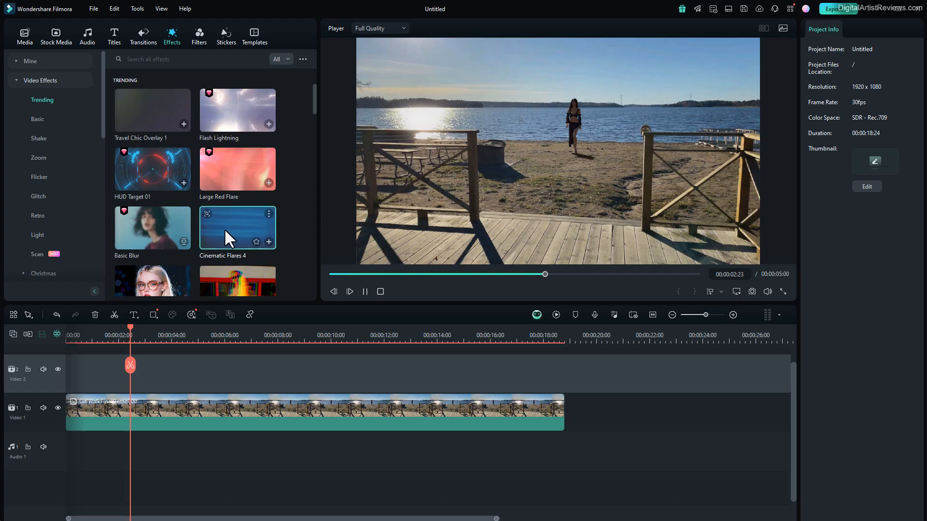
{"action": "left_click_drag", "start_coordinate": [225, 229], "coordinate": [51, 379]}
{"action": "left_click_drag", "start_coordinate": [307, 375], "coordinate": [565, 376]}
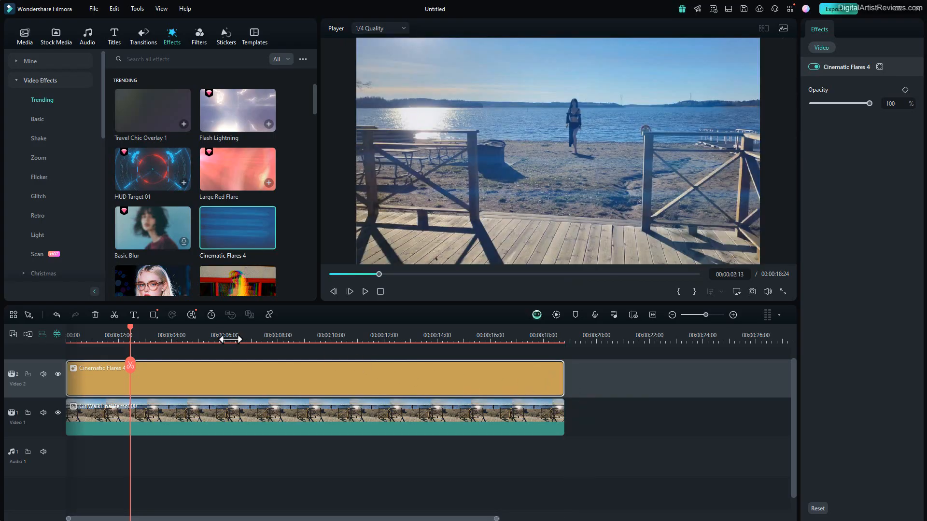
- Play back the footage with Cinematic Flares 4 and delete the effect from the Video 2 track
{"action": "left_click", "coordinate": [364, 291]}
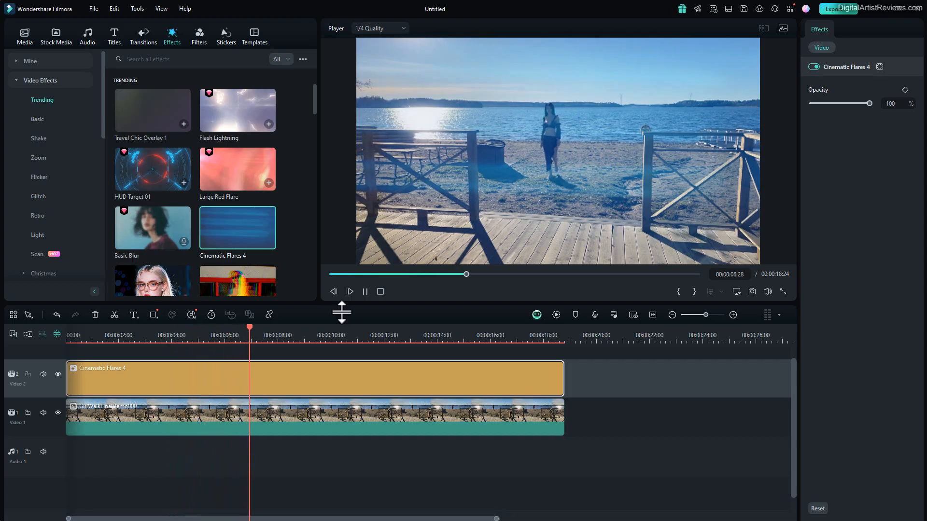
{"action": "left_click", "coordinate": [365, 291]}
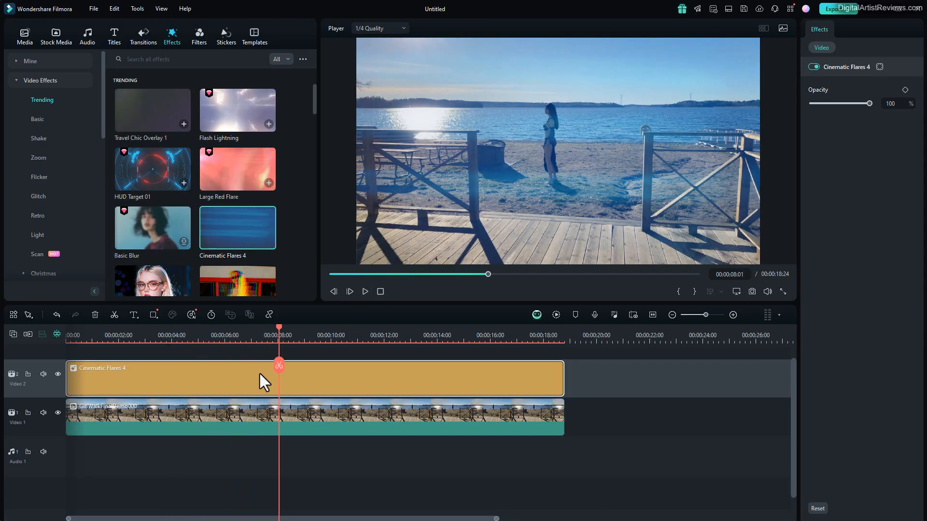
{"action": "key", "text": "Delete"}
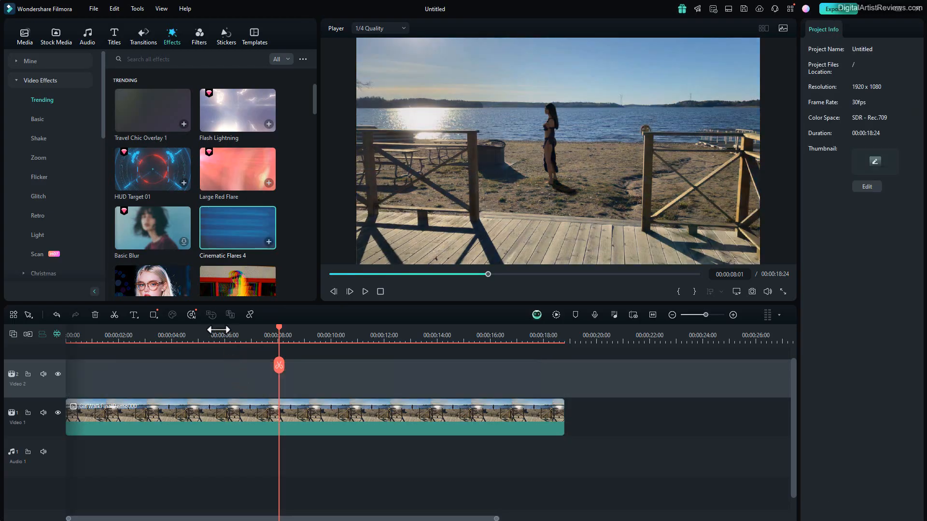
- Browse the Trending, Basic and Shake video effects, widening the library area to show four columns of thumbnails
{"action": "scroll", "coordinate": [162, 173], "scroll_direction": "down", "scroll_amount": 3}
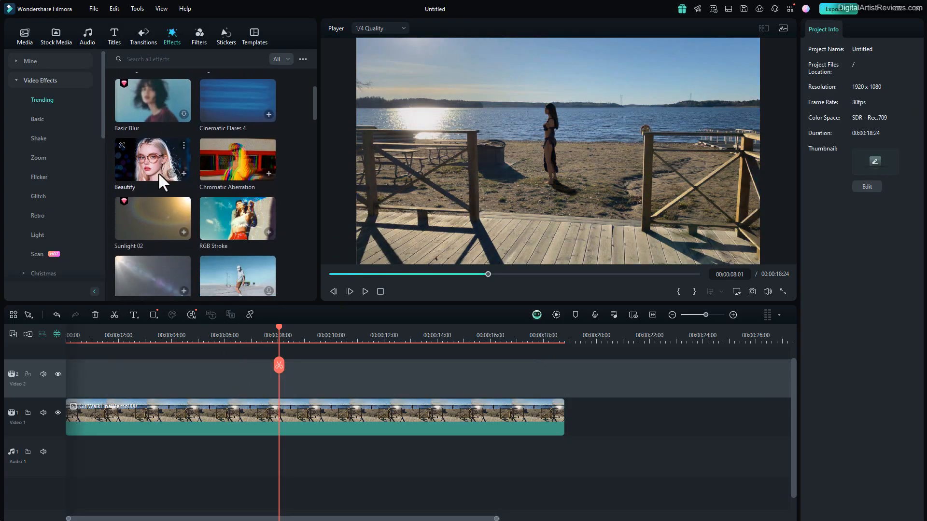
{"action": "scroll", "coordinate": [158, 172], "scroll_direction": "down", "scroll_amount": 4}
{"action": "left_click_drag", "start_coordinate": [319, 203], "coordinate": [472, 207]}
{"action": "scroll", "coordinate": [381, 201], "scroll_direction": "down", "scroll_amount": 6}
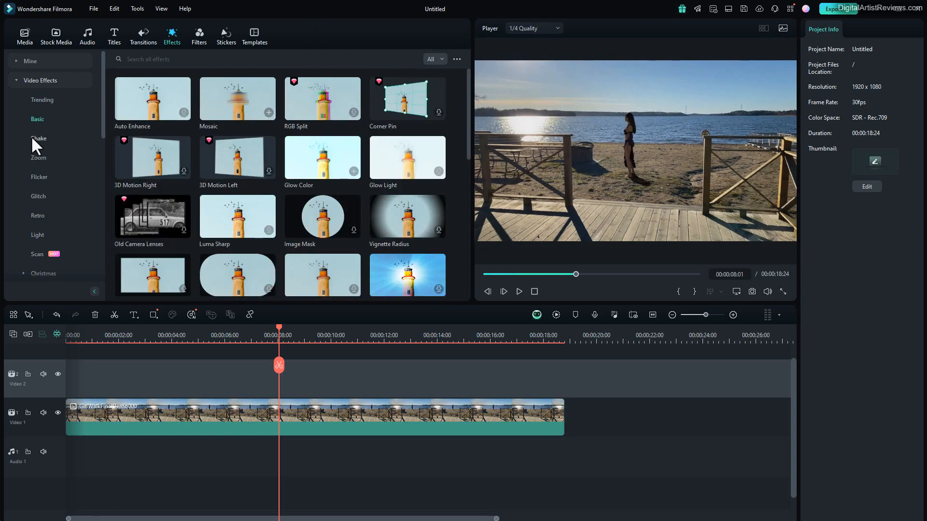
{"action": "left_click", "coordinate": [32, 138]}
{"action": "scroll", "coordinate": [242, 186], "scroll_direction": "down", "scroll_amount": 3}
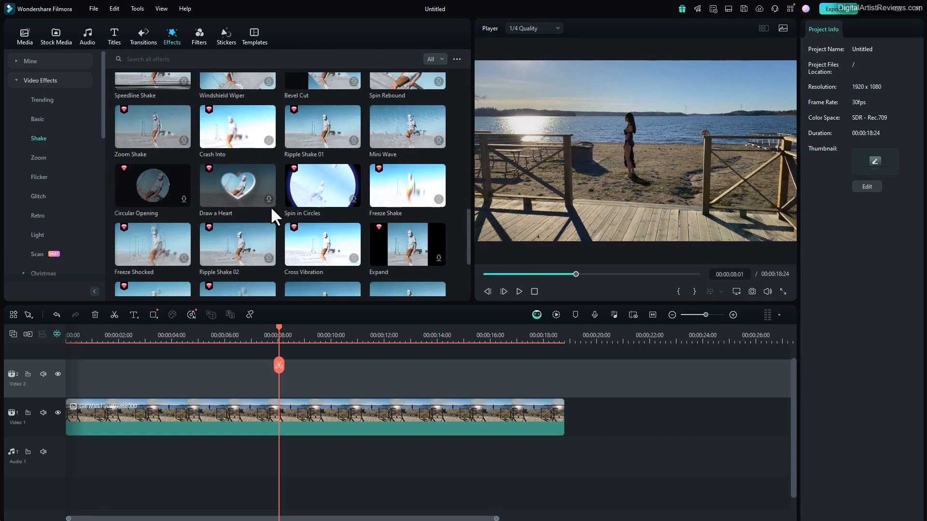
{"action": "scroll", "coordinate": [270, 207], "scroll_direction": "up", "scroll_amount": 3}
- Look through the Trending effects again and the Glitch, Flicker, Zoom and Retro video effect categories
{"action": "left_click", "coordinate": [48, 102]}
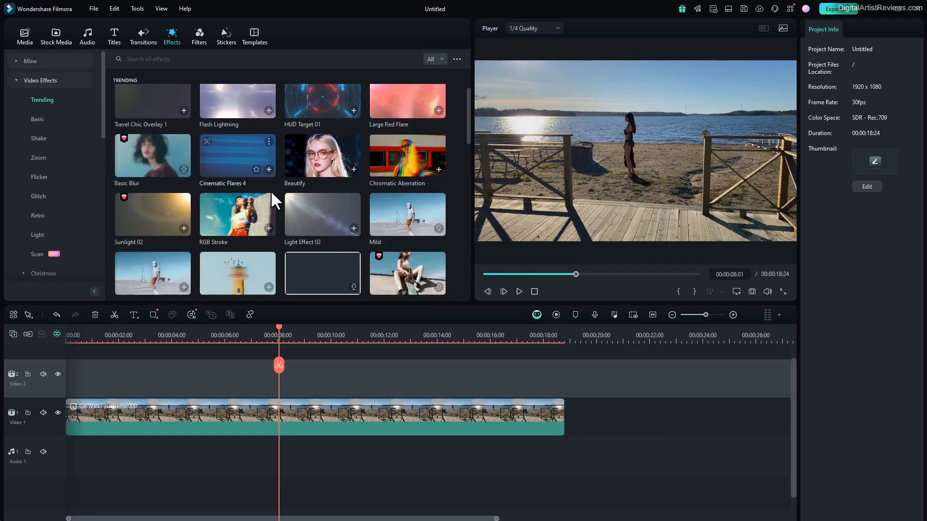
{"action": "scroll", "coordinate": [270, 190], "scroll_direction": "down", "scroll_amount": 10}
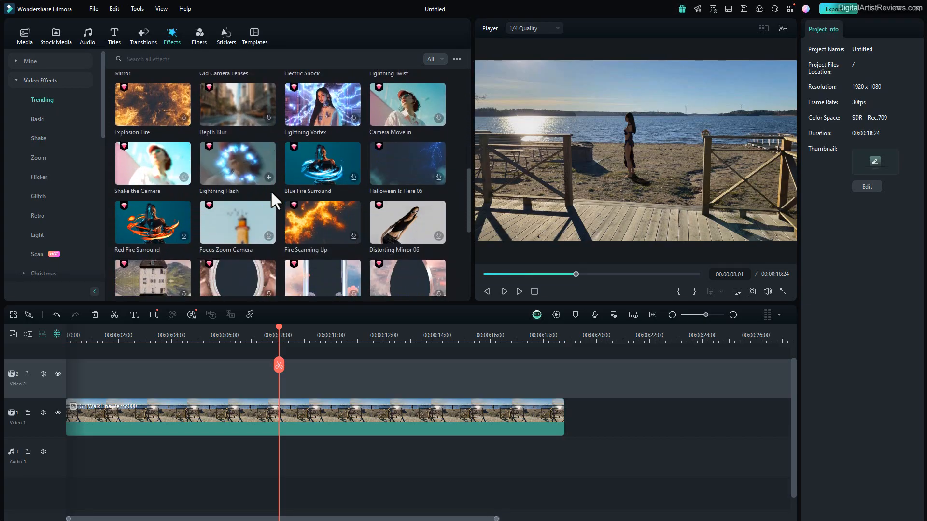
{"action": "scroll", "coordinate": [270, 190], "scroll_direction": "down", "scroll_amount": 5}
{"action": "left_click", "coordinate": [34, 195]}
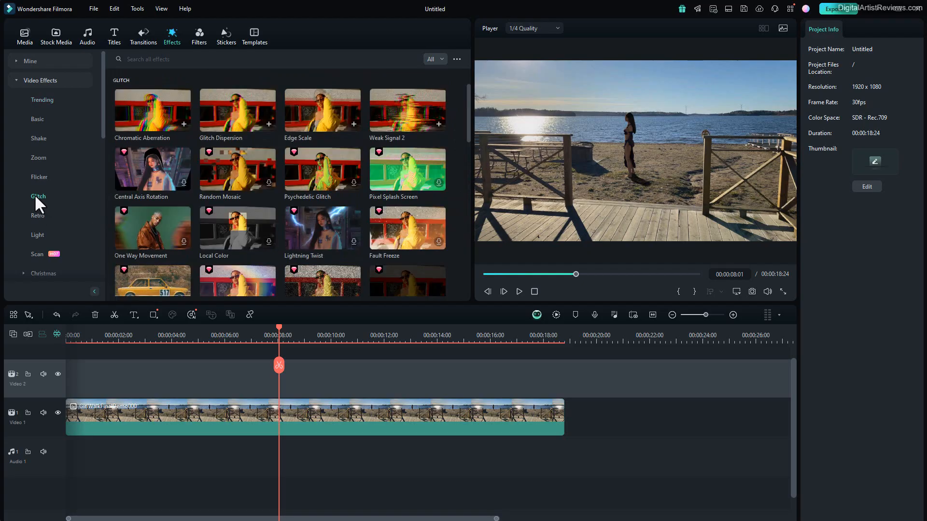
{"action": "left_click", "coordinate": [39, 179]}
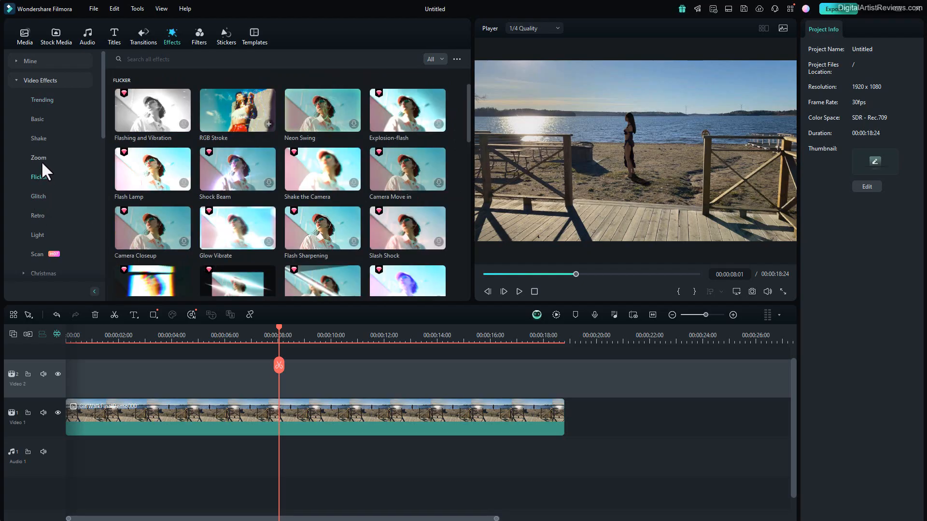
{"action": "left_click", "coordinate": [41, 161]}
{"action": "left_click", "coordinate": [36, 215]}
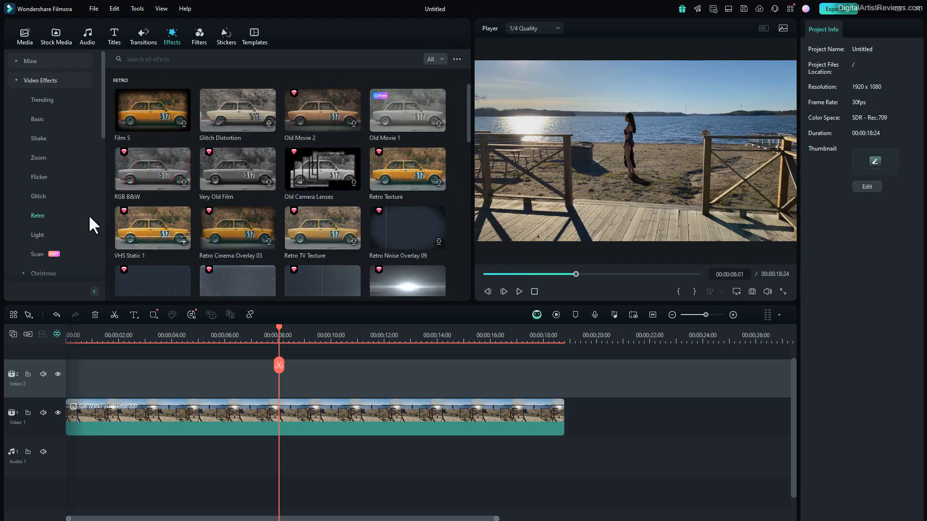
{"action": "scroll", "coordinate": [245, 211], "scroll_direction": "down", "scroll_amount": 5}
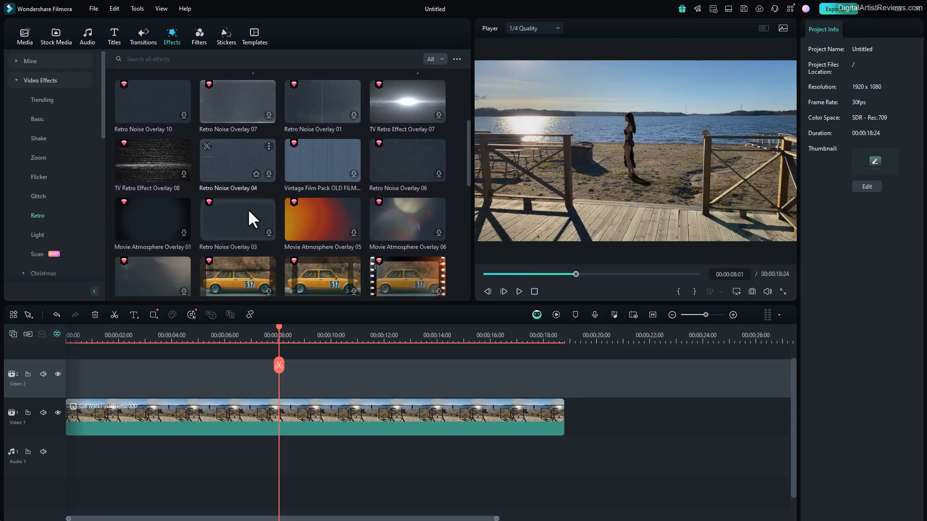
{"action": "scroll", "coordinate": [248, 209], "scroll_direction": "down", "scroll_amount": 2}
- Add Light Effect 10 from the Light effects to the Video 2 track, stretched across the full clip, and preview the frame at 00:00:08:18
{"action": "left_click", "coordinate": [39, 235]}
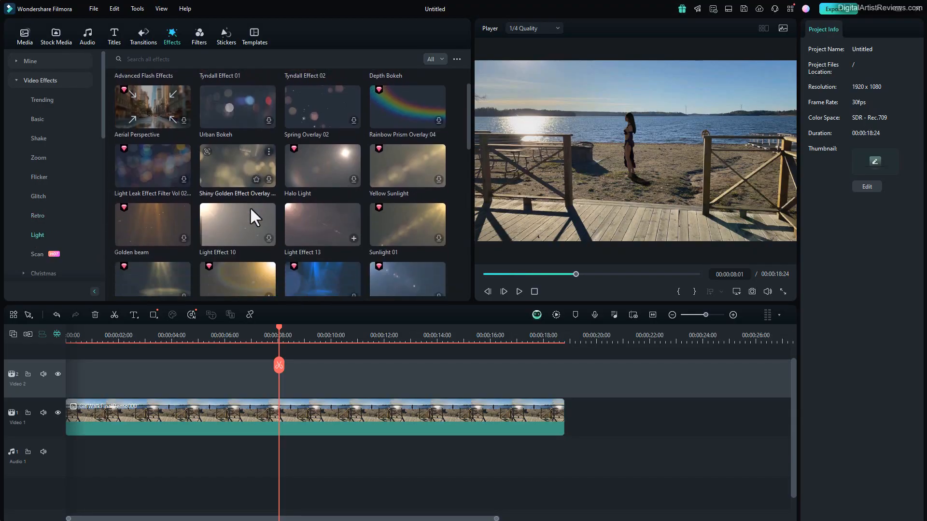
{"action": "scroll", "coordinate": [250, 207], "scroll_direction": "down", "scroll_amount": 2}
{"action": "scroll", "coordinate": [404, 145], "scroll_direction": "up", "scroll_amount": 1}
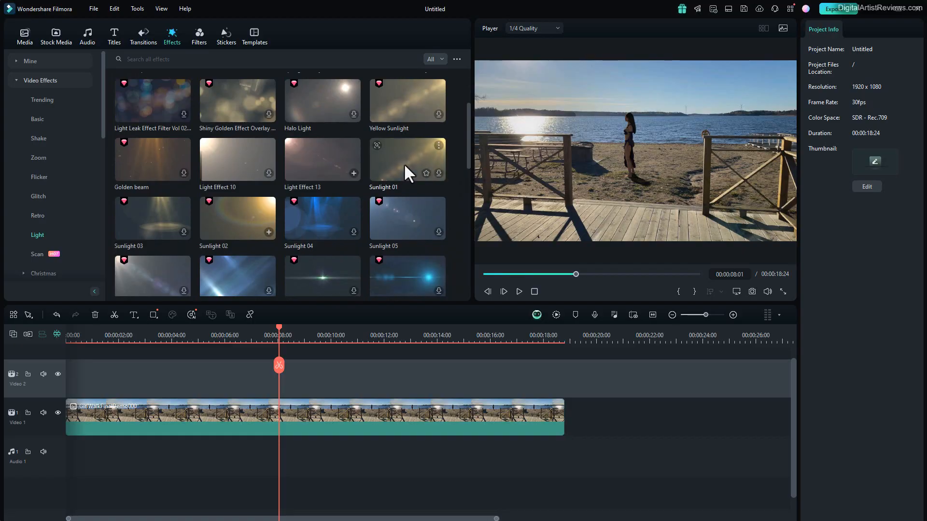
{"action": "scroll", "coordinate": [403, 163], "scroll_direction": "up", "scroll_amount": 1}
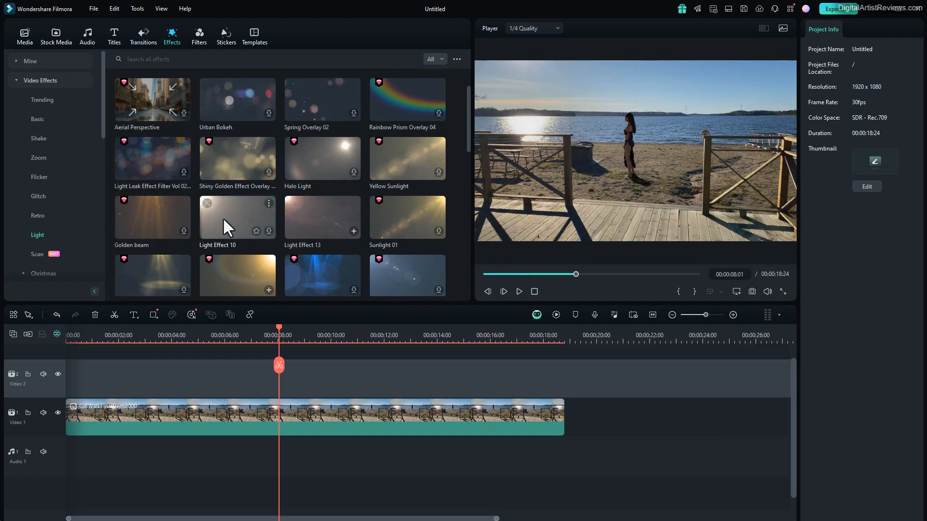
{"action": "left_click_drag", "start_coordinate": [223, 219], "coordinate": [163, 387]}
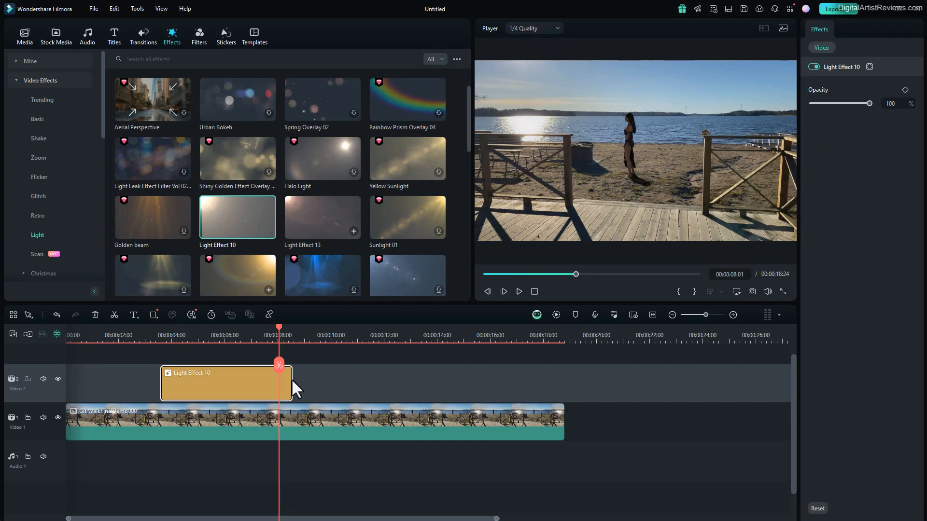
{"action": "left_click_drag", "start_coordinate": [292, 379], "coordinate": [561, 386]}
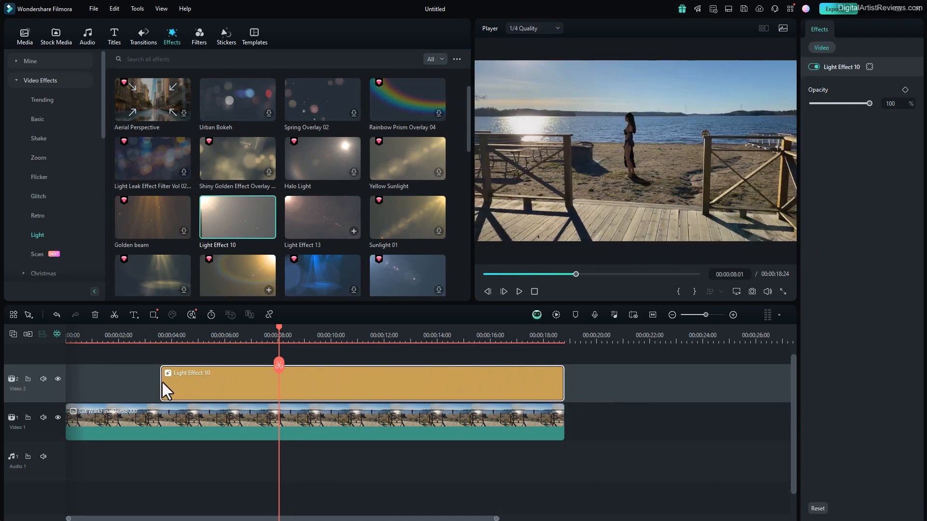
{"action": "left_click_drag", "start_coordinate": [162, 382], "coordinate": [66, 378]}
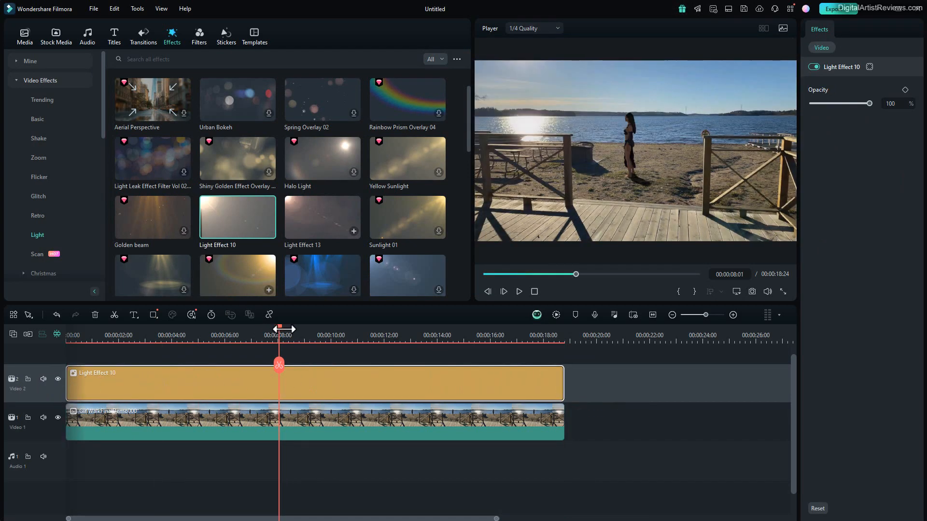
{"action": "mouse_move", "coordinate": [284, 329]}
{"action": "left_mouse_down"}
{"action": "mouse_move", "coordinate": [178, 320]}
{"action": "mouse_move", "coordinate": [370, 334]}
{"action": "mouse_move", "coordinate": [294, 340]}
{"action": "left_mouse_up"}
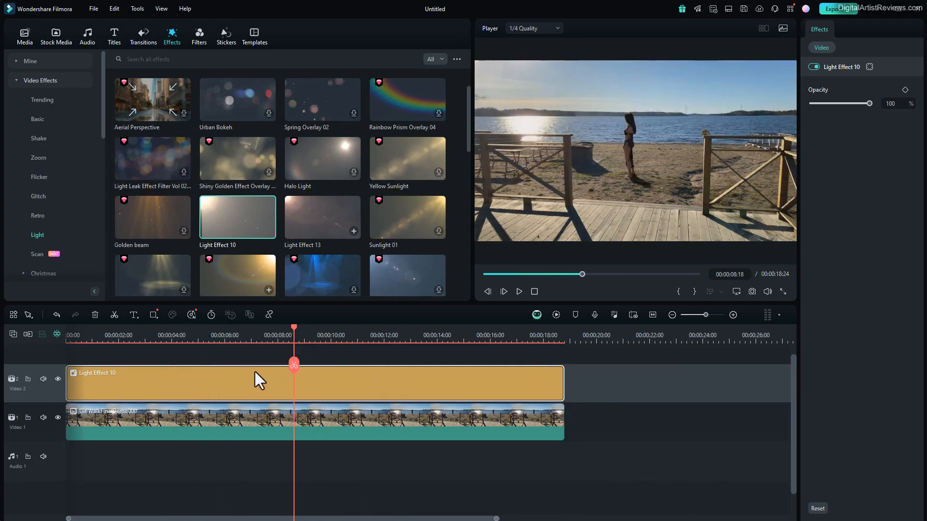
- Replace Light Effect 10 on the Video 2 track with Lens Flare light 01 from the Light effects
{"action": "key", "text": "Delete"}
{"action": "scroll", "coordinate": [309, 261], "scroll_direction": "down", "scroll_amount": 1}
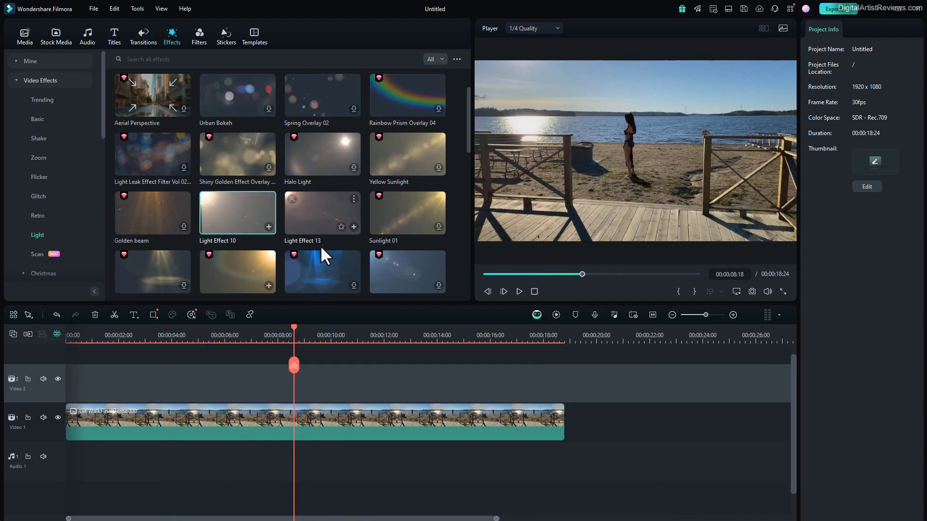
{"action": "scroll", "coordinate": [320, 236], "scroll_direction": "down", "scroll_amount": 2}
{"action": "scroll", "coordinate": [320, 216], "scroll_direction": "down", "scroll_amount": 3}
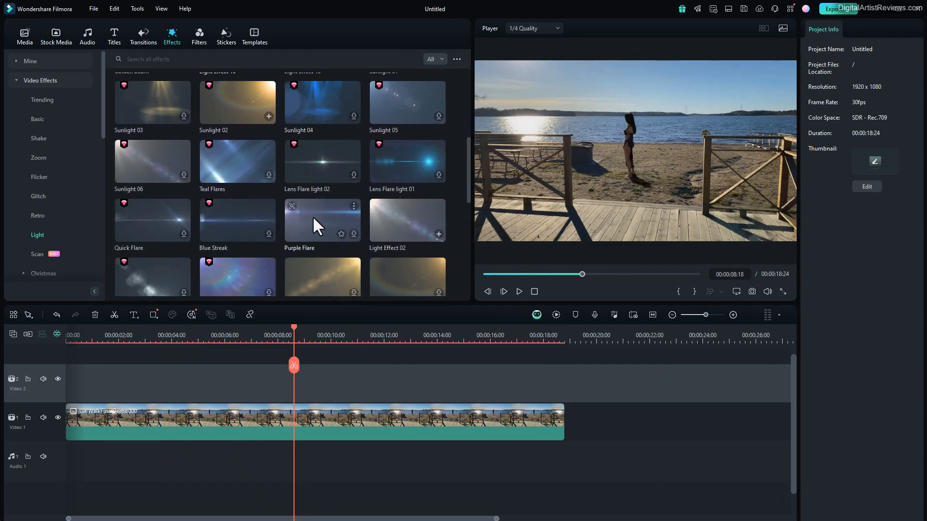
{"action": "left_click_drag", "start_coordinate": [397, 162], "coordinate": [243, 388]}
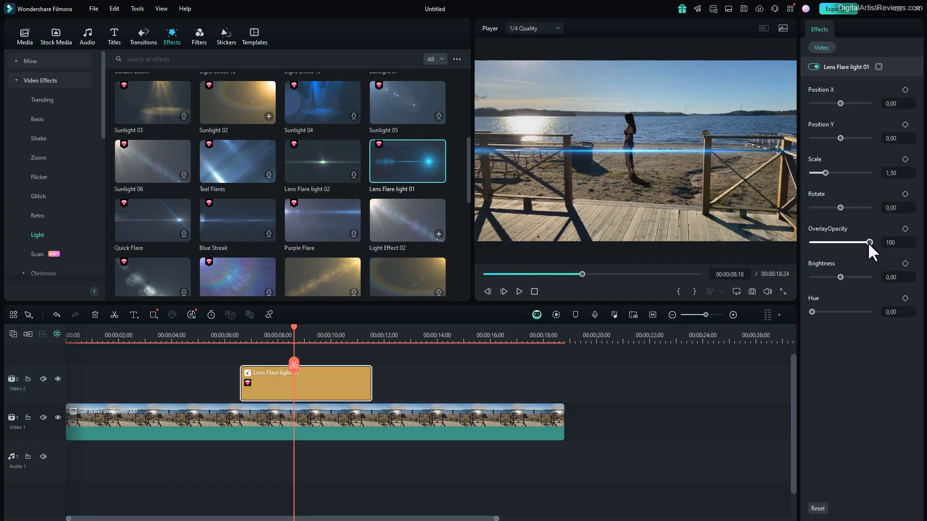
- Set Lens Flare light 01 to position X -0.84, position Y 0.84, scale 2.53 and hue 29.41, keeping its overlay opacity at 100
{"action": "mouse_move", "coordinate": [868, 242]}
{"action": "left_mouse_down"}
{"action": "mouse_move", "coordinate": [818, 243]}
{"action": "mouse_move", "coordinate": [879, 242]}
{"action": "left_mouse_up"}
{"action": "mouse_move", "coordinate": [822, 173]}
{"action": "left_mouse_down"}
{"action": "mouse_move", "coordinate": [906, 166]}
{"action": "mouse_move", "coordinate": [814, 169]}
{"action": "mouse_move", "coordinate": [846, 169]}
{"action": "mouse_move", "coordinate": [835, 172]}
{"action": "left_mouse_up"}
{"action": "mouse_move", "coordinate": [838, 138]}
{"action": "left_mouse_down"}
{"action": "mouse_move", "coordinate": [824, 136]}
{"action": "mouse_move", "coordinate": [840, 138]}
{"action": "left_mouse_up"}
{"action": "mouse_move", "coordinate": [840, 103]}
{"action": "left_mouse_down"}
{"action": "mouse_move", "coordinate": [822, 102]}
{"action": "mouse_move", "coordinate": [840, 104]}
{"action": "left_mouse_up"}
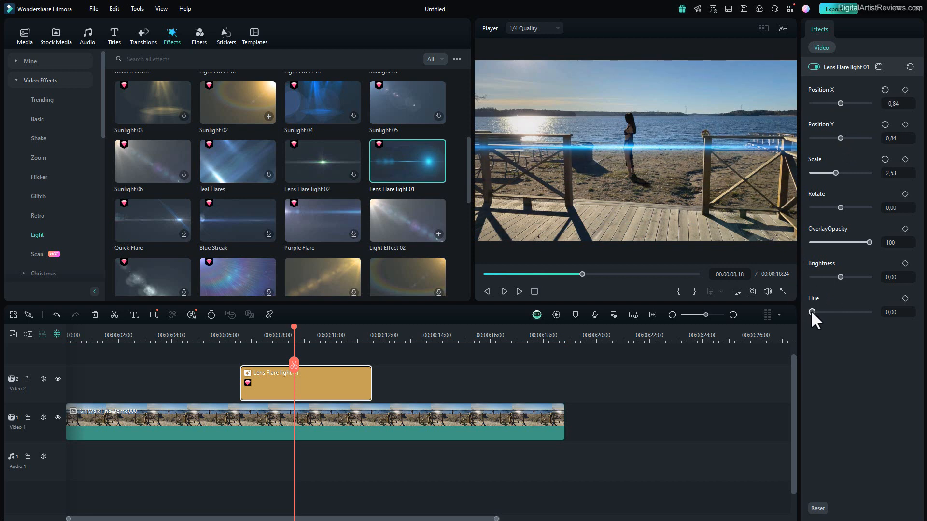
{"action": "mouse_move", "coordinate": [811, 312]}
{"action": "left_mouse_down"}
{"action": "mouse_move", "coordinate": [836, 315]}
{"action": "mouse_move", "coordinate": [828, 316]}
{"action": "left_mouse_up"}
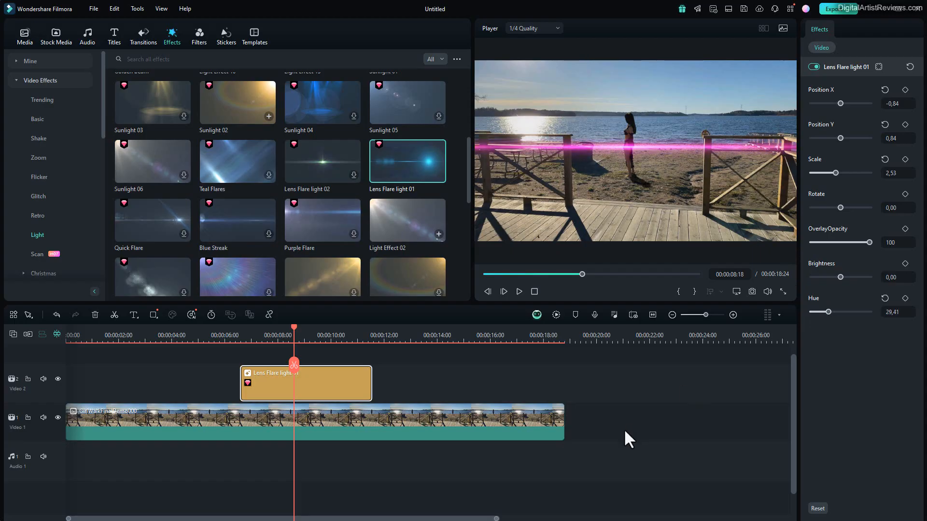
- Delete Lens Flare light 01 from the Video 2 track and preview the Large Red Flare light effect
{"action": "scroll", "coordinate": [317, 187], "scroll_direction": "down", "scroll_amount": 5}
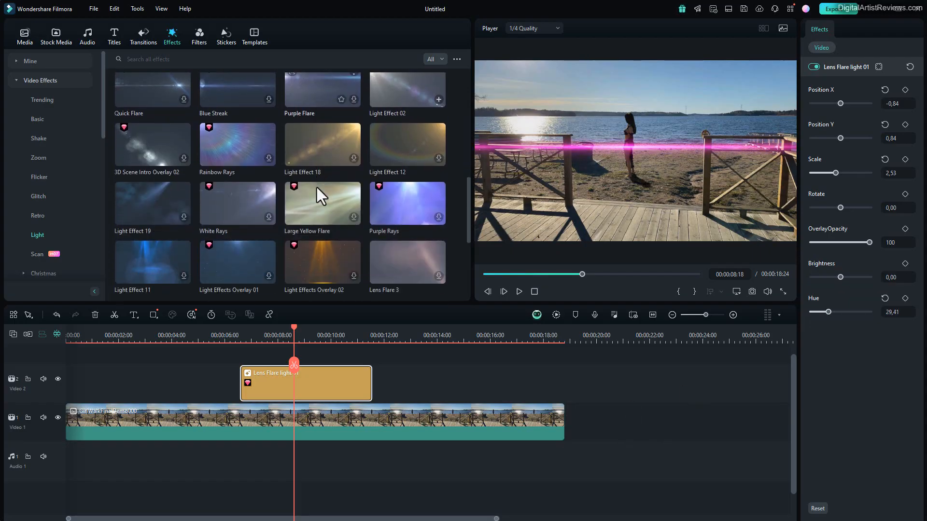
{"action": "scroll", "coordinate": [328, 193], "scroll_direction": "down", "scroll_amount": 4}
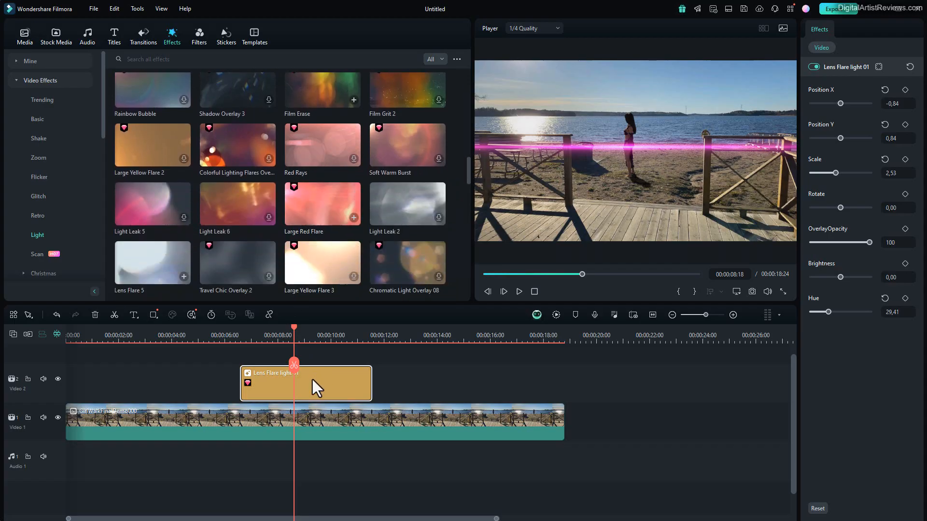
{"action": "key", "text": "Delete"}
{"action": "left_click", "coordinate": [315, 207]}
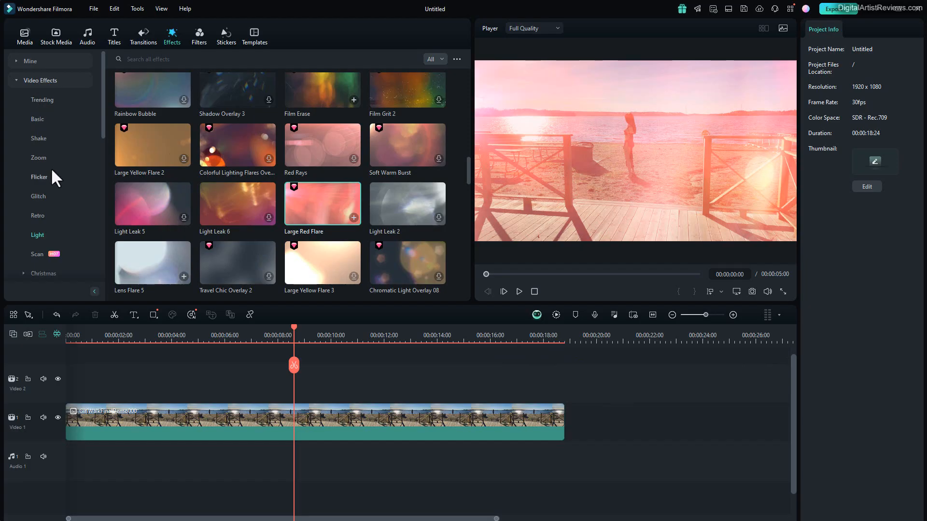
- Look through the remaining effect categories down to Boris FX and open the Cinematic filters
{"action": "scroll", "coordinate": [52, 170], "scroll_direction": "down", "scroll_amount": 8}
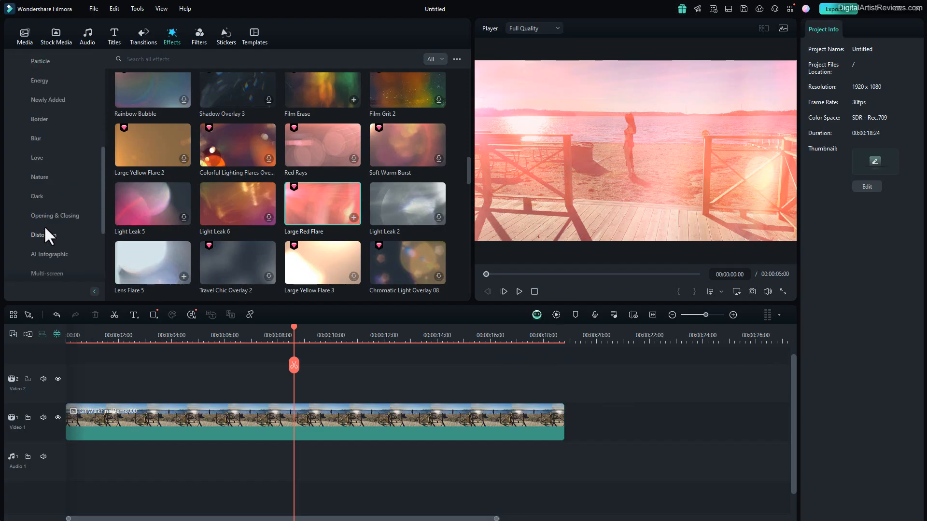
{"action": "scroll", "coordinate": [48, 234], "scroll_direction": "down", "scroll_amount": 3}
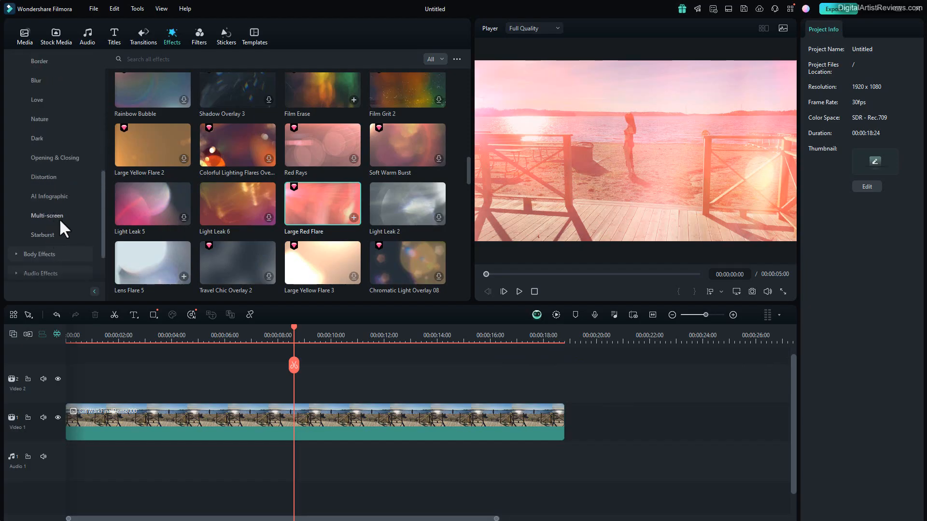
{"action": "scroll", "coordinate": [52, 251], "scroll_direction": "down", "scroll_amount": 3}
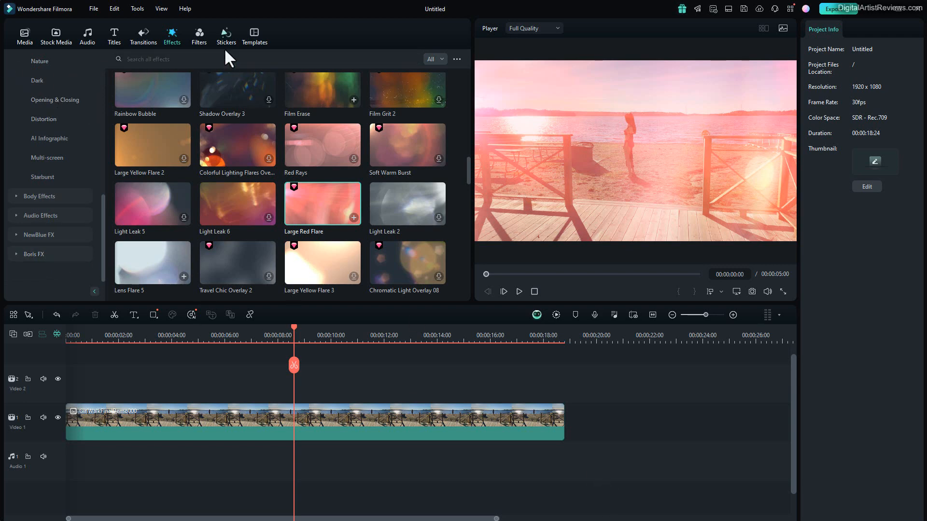
{"action": "left_click", "coordinate": [198, 35]}
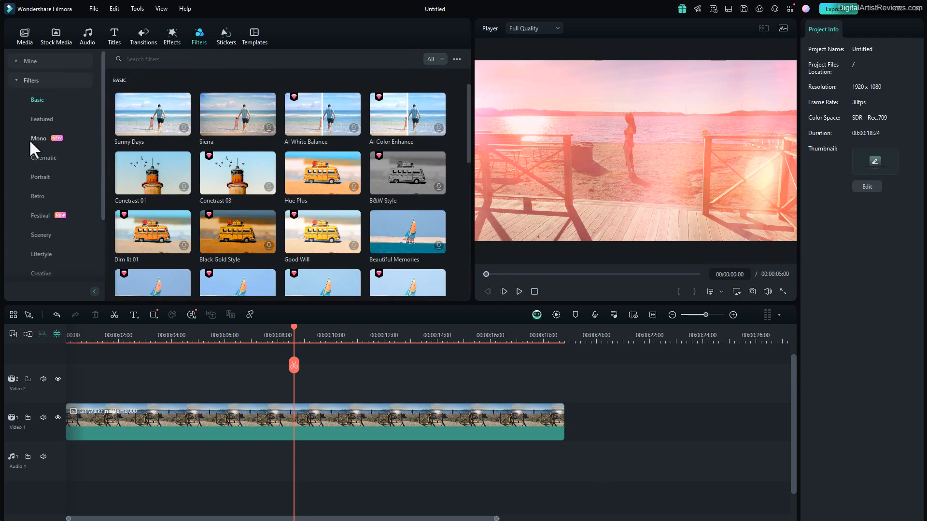
{"action": "left_click", "coordinate": [45, 158]}
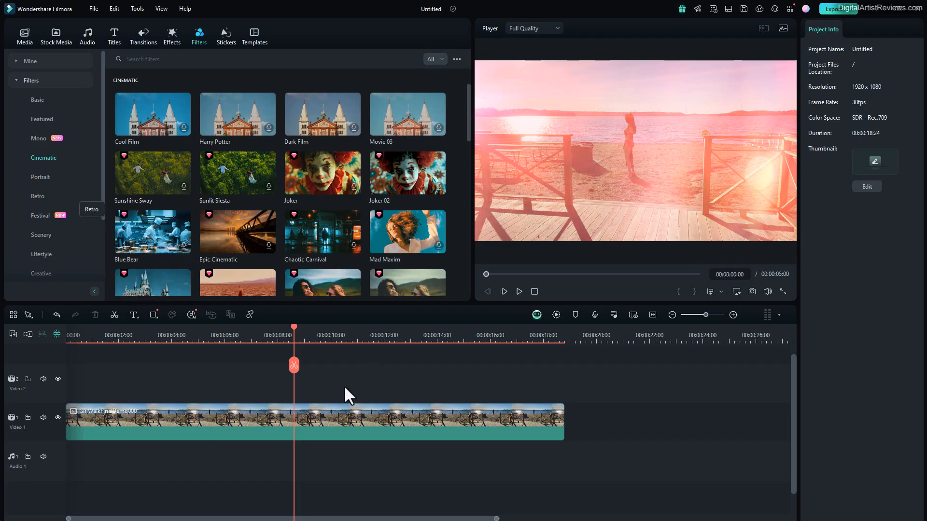
- Preview the Joker, Joker 02, Mad Maxim, Chaotic Carnival and Epic Cinematic filters on the footage
{"action": "left_click", "coordinate": [318, 183]}
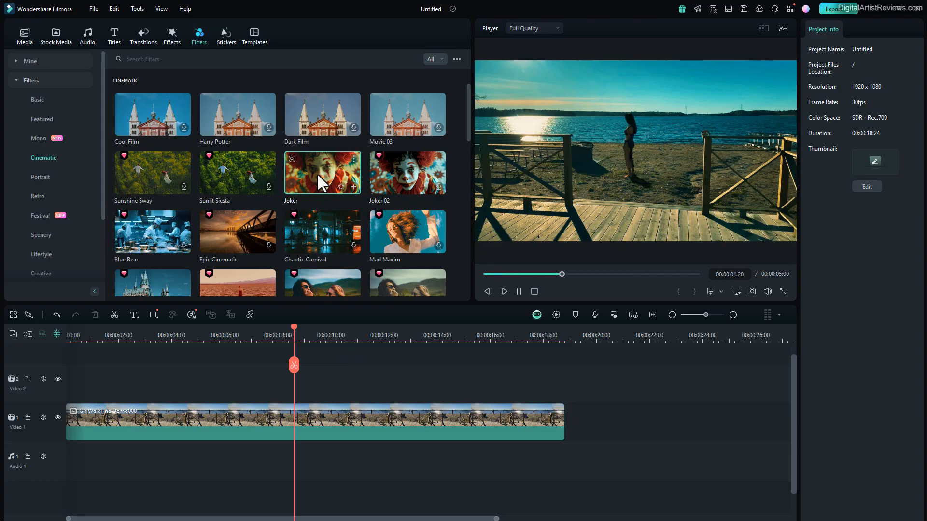
{"action": "left_click", "coordinate": [401, 181]}
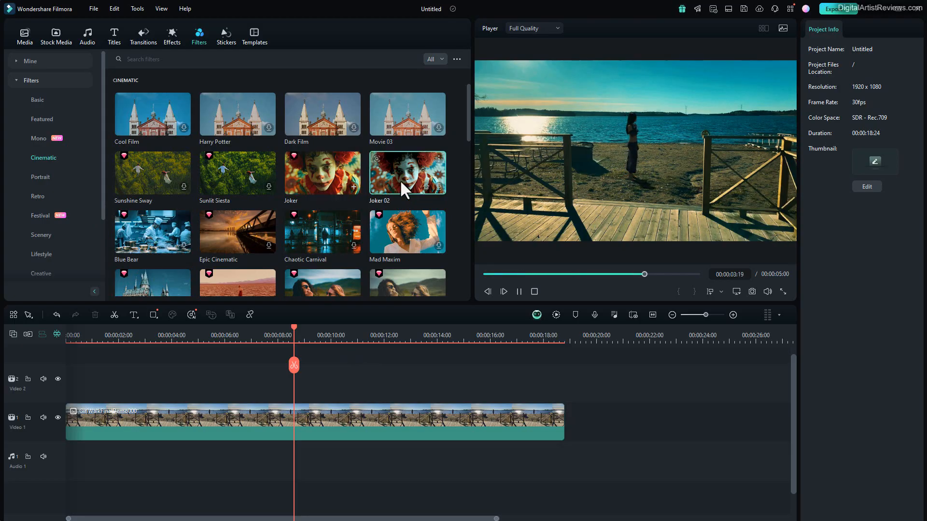
{"action": "left_click", "coordinate": [407, 228]}
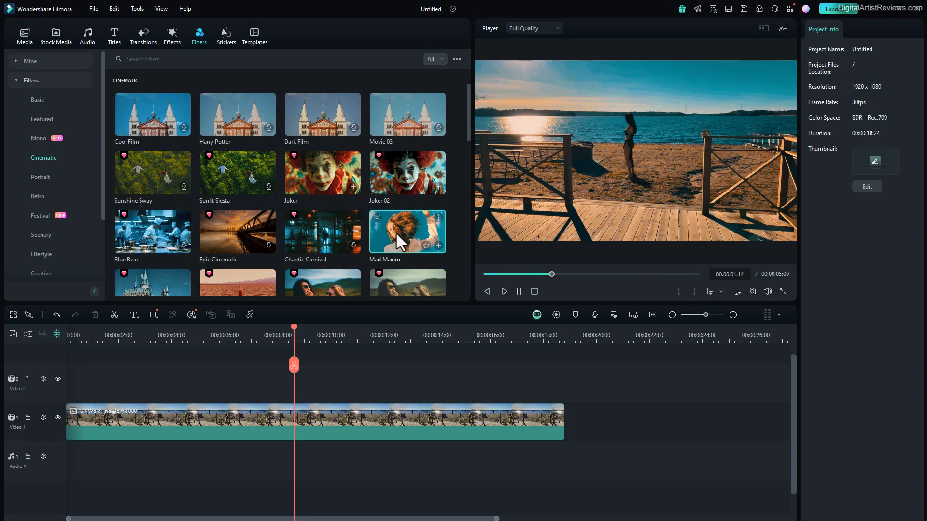
{"action": "left_click", "coordinate": [335, 238]}
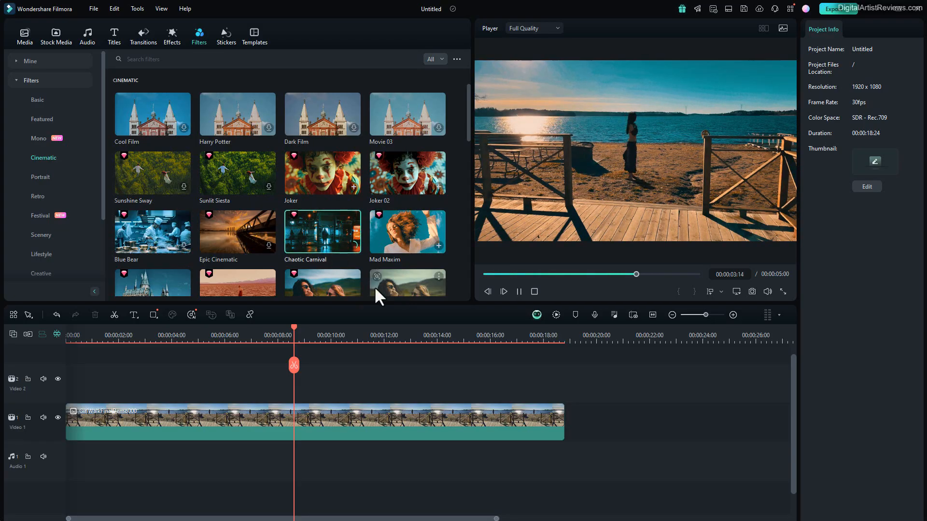
{"action": "left_click", "coordinate": [231, 242]}
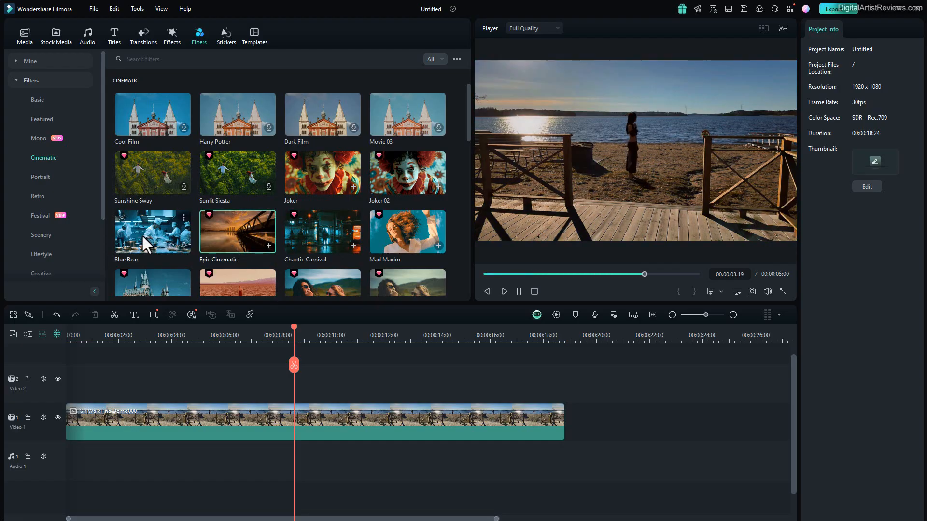
- Preview the Red Heat, Squid Game and Vibrant Heat filters and browse further through the Cinematic filters
{"action": "scroll", "coordinate": [141, 234], "scroll_direction": "down", "scroll_amount": 2}
{"action": "scroll", "coordinate": [140, 234], "scroll_direction": "down", "scroll_amount": 2}
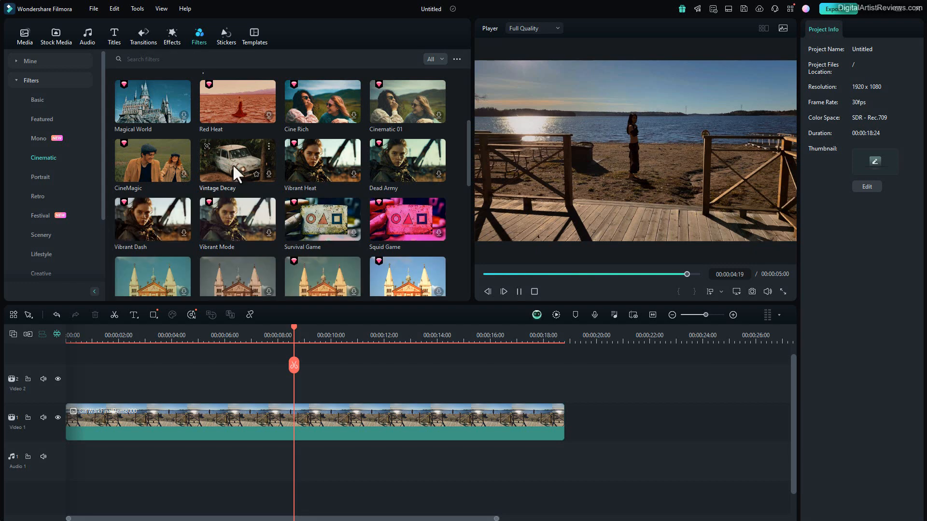
{"action": "left_click", "coordinate": [226, 109]}
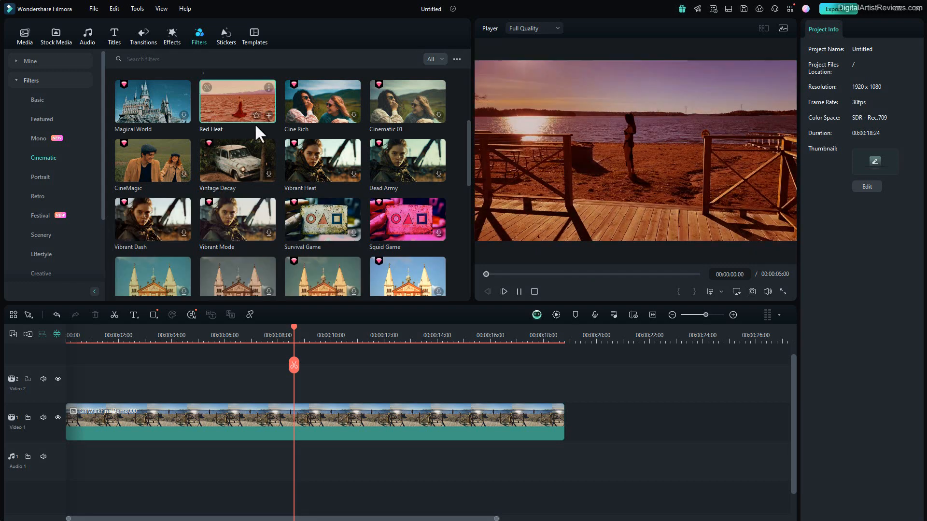
{"action": "left_click", "coordinate": [395, 202]}
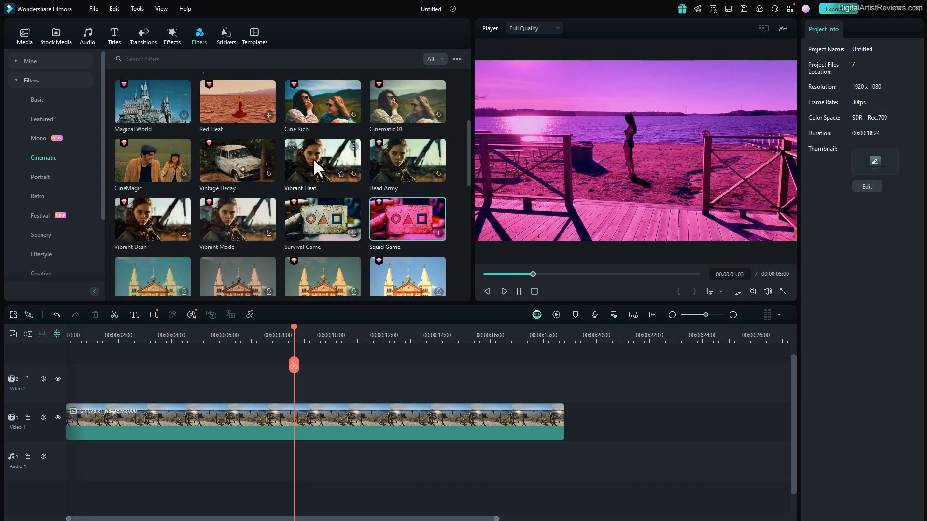
{"action": "left_click", "coordinate": [313, 158]}
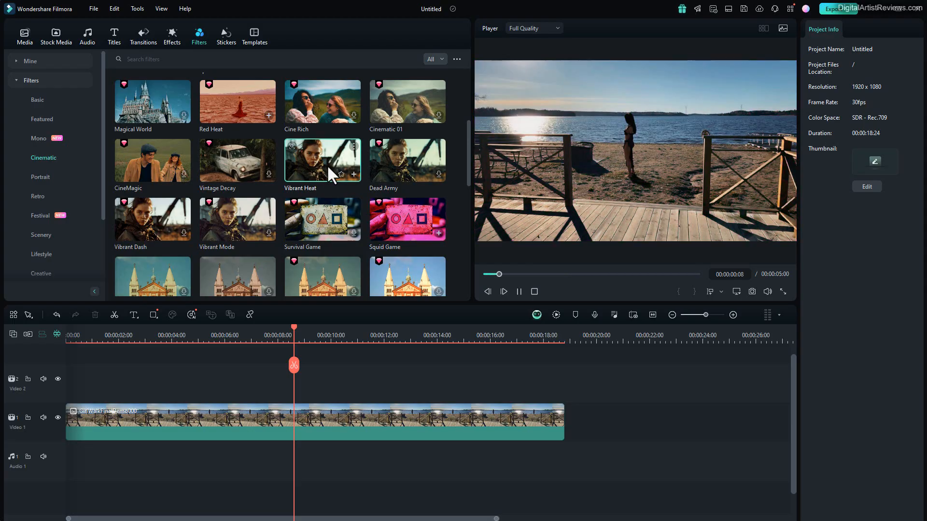
{"action": "scroll", "coordinate": [313, 140], "scroll_direction": "down", "scroll_amount": 3}
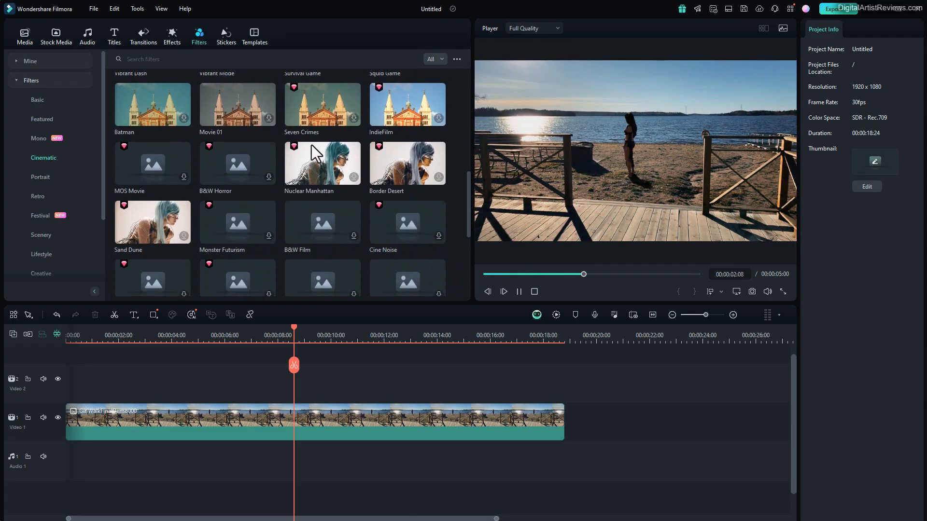
{"action": "scroll", "coordinate": [302, 167], "scroll_direction": "down", "scroll_amount": 2}
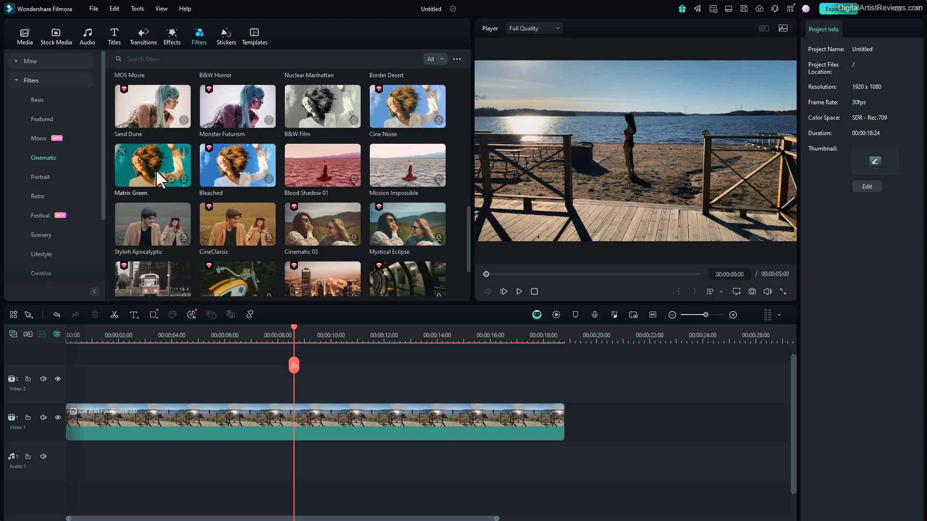
- Add the Joker cinematic filter to the Video 2 track and stretch it across the full clip
{"action": "scroll", "coordinate": [155, 170], "scroll_direction": "up", "scroll_amount": 10}
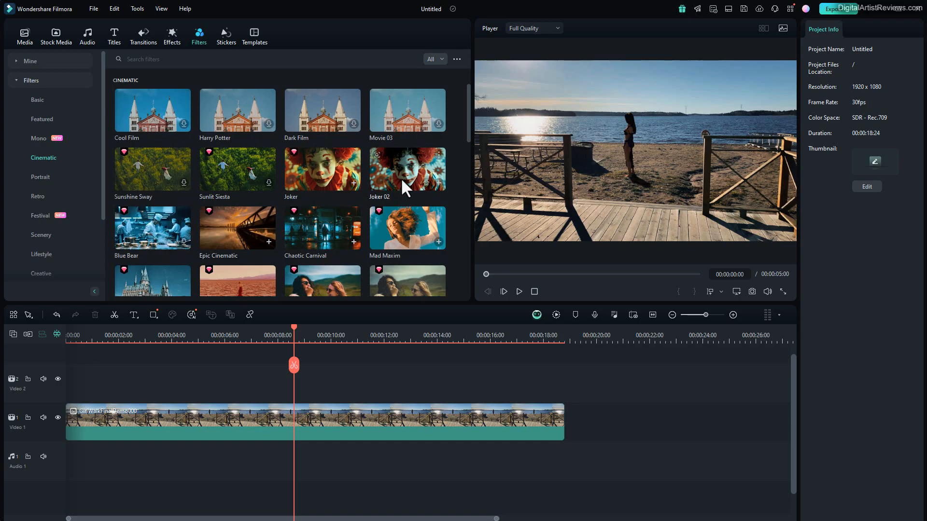
{"action": "left_click", "coordinate": [323, 171]}
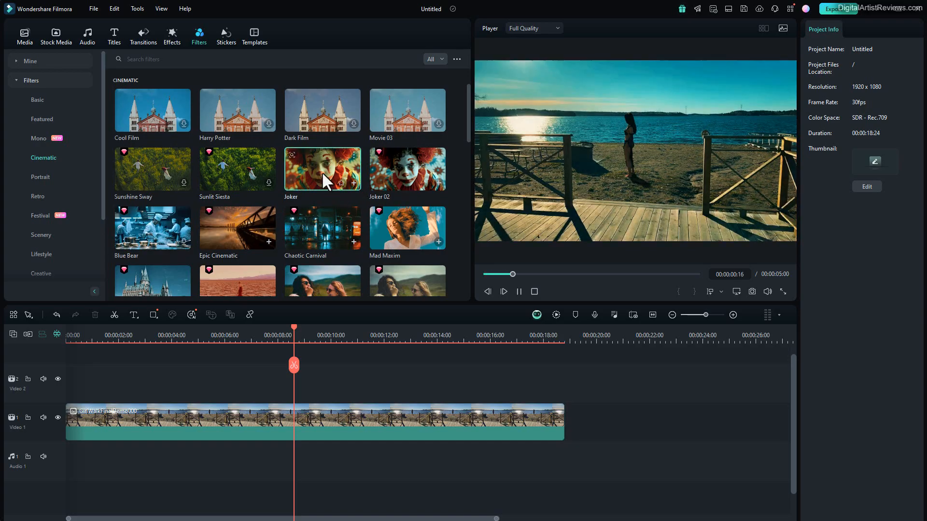
{"action": "left_click_drag", "start_coordinate": [321, 172], "coordinate": [255, 384]}
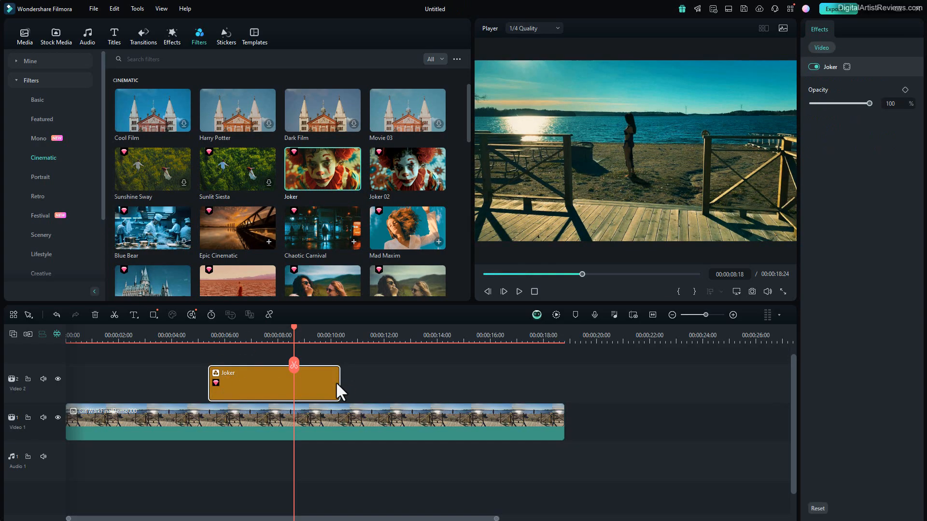
{"action": "left_click_drag", "start_coordinate": [336, 384], "coordinate": [564, 384]}
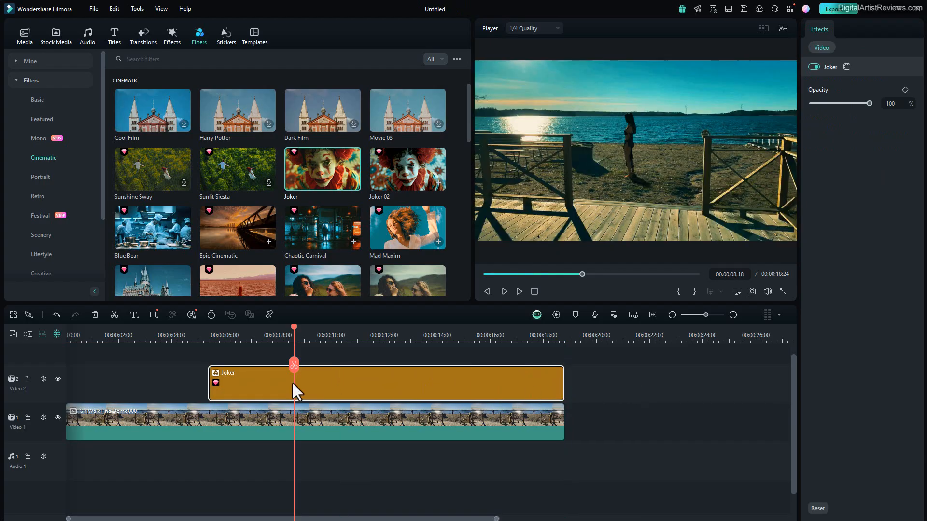
{"action": "left_click_drag", "start_coordinate": [209, 394], "coordinate": [51, 393]}
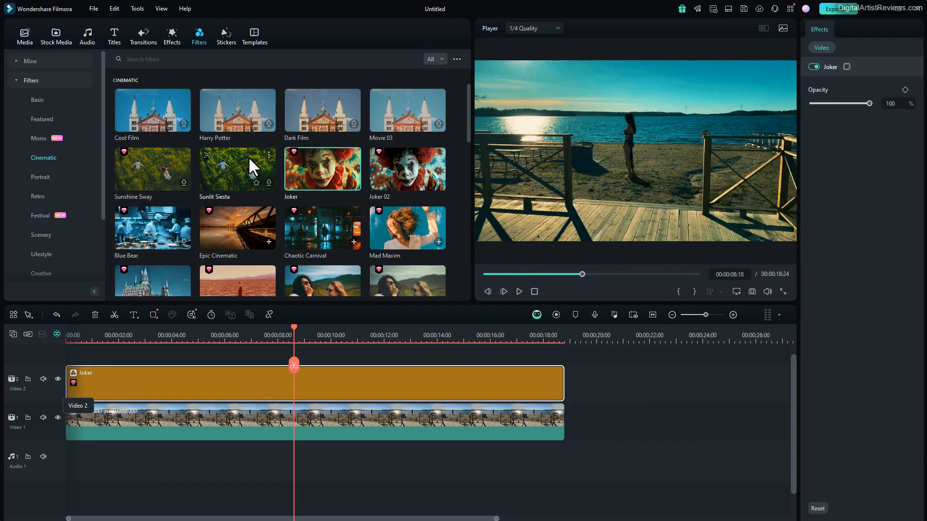
- Enlarge the timeline area upward and browse the Cinematic filters down to the end of the list
{"action": "scroll", "coordinate": [247, 181], "scroll_direction": "down", "scroll_amount": 5}
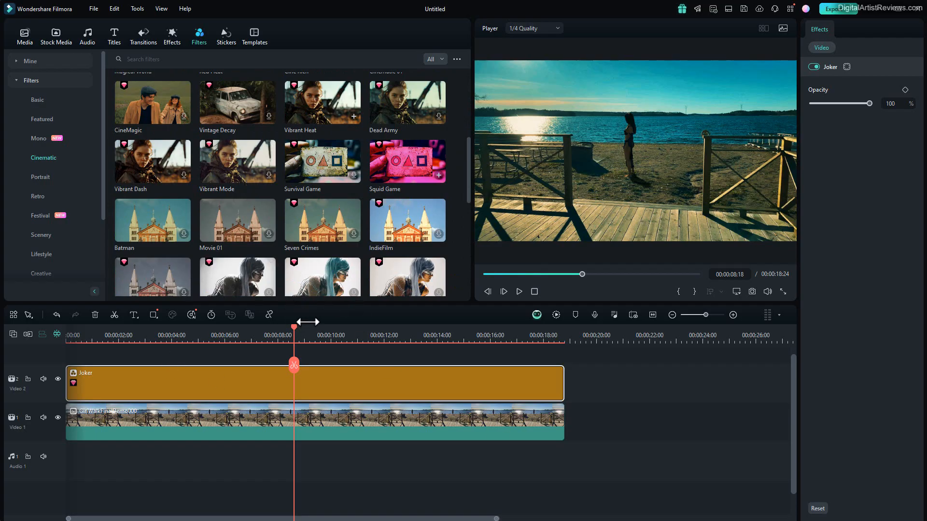
{"action": "left_click_drag", "start_coordinate": [308, 314], "coordinate": [307, 249]}
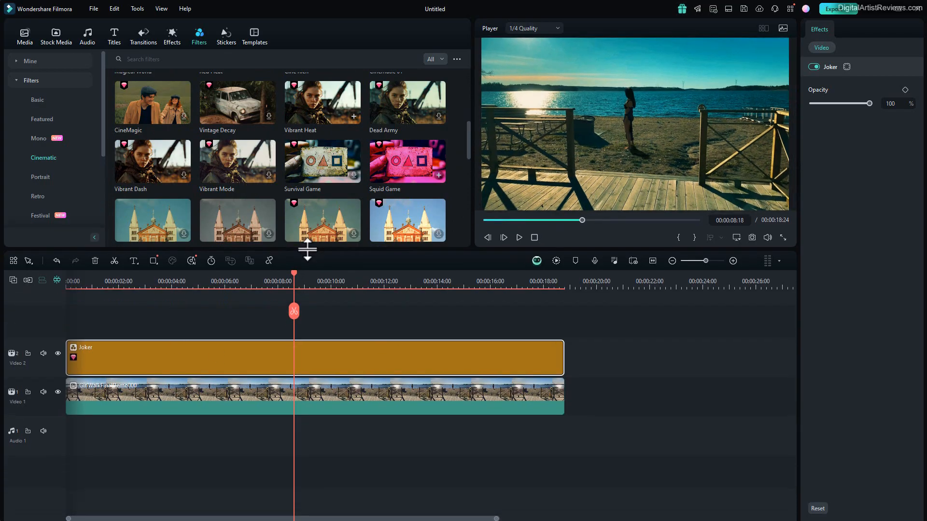
{"action": "scroll", "coordinate": [287, 161], "scroll_direction": "down", "scroll_amount": 2}
{"action": "scroll", "coordinate": [288, 162], "scroll_direction": "down", "scroll_amount": 2}
{"action": "scroll", "coordinate": [283, 157], "scroll_direction": "down", "scroll_amount": 3}
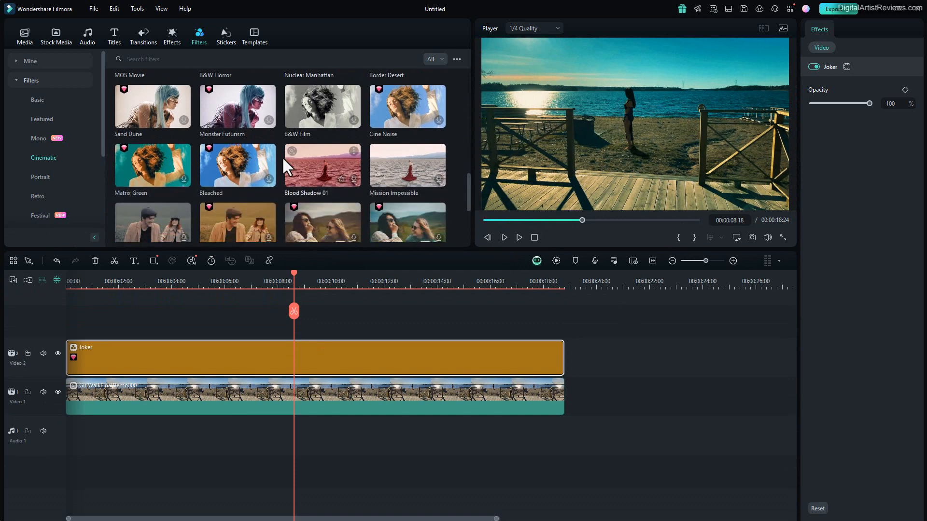
{"action": "scroll", "coordinate": [255, 159], "scroll_direction": "down", "scroll_amount": 3}
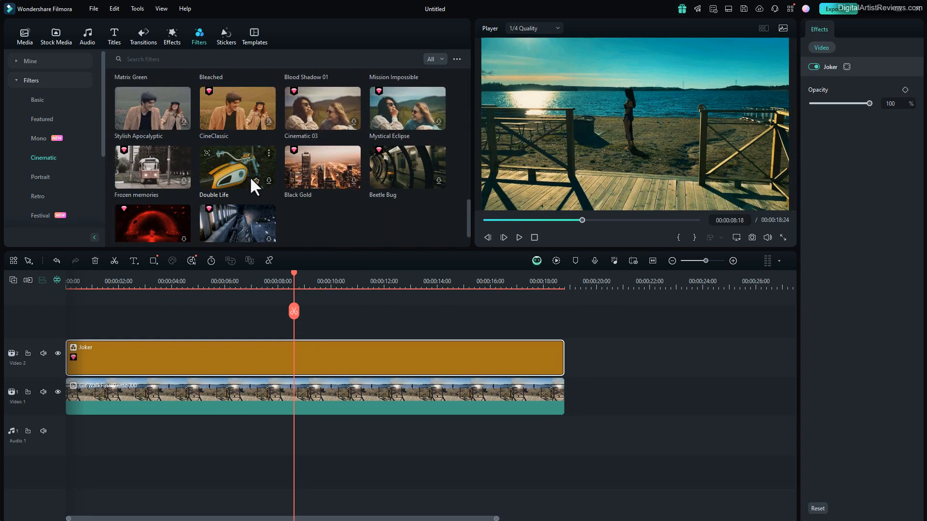
- Add the Black Gold cinematic filter on a new track above Joker and stretch it across the full clip
{"action": "left_click", "coordinate": [330, 179]}
{"action": "left_click_drag", "start_coordinate": [322, 167], "coordinate": [193, 313]}
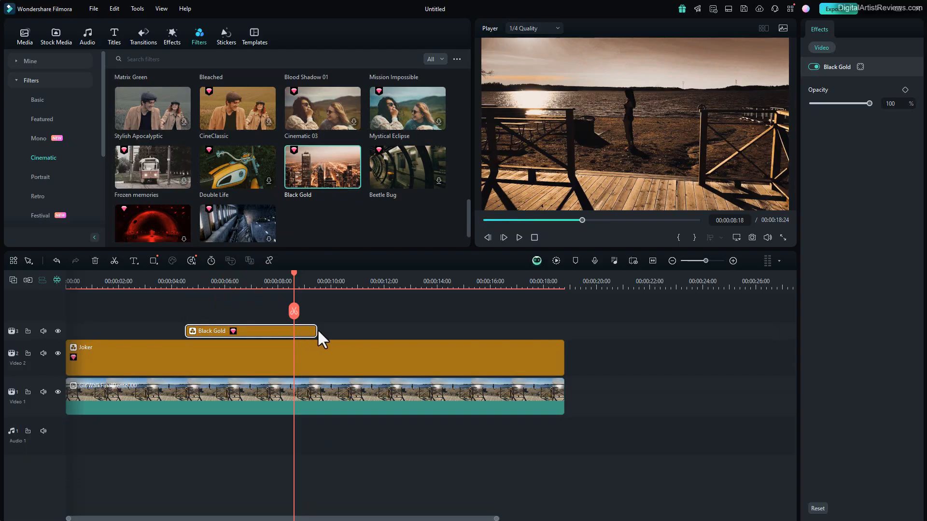
{"action": "left_click_drag", "start_coordinate": [317, 331], "coordinate": [562, 337]}
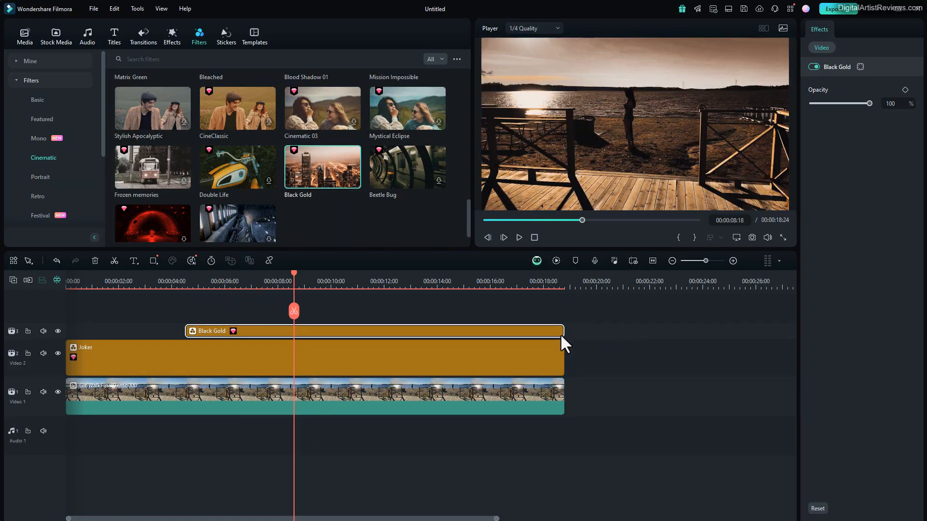
{"action": "left_click_drag", "start_coordinate": [186, 331], "coordinate": [42, 303]}
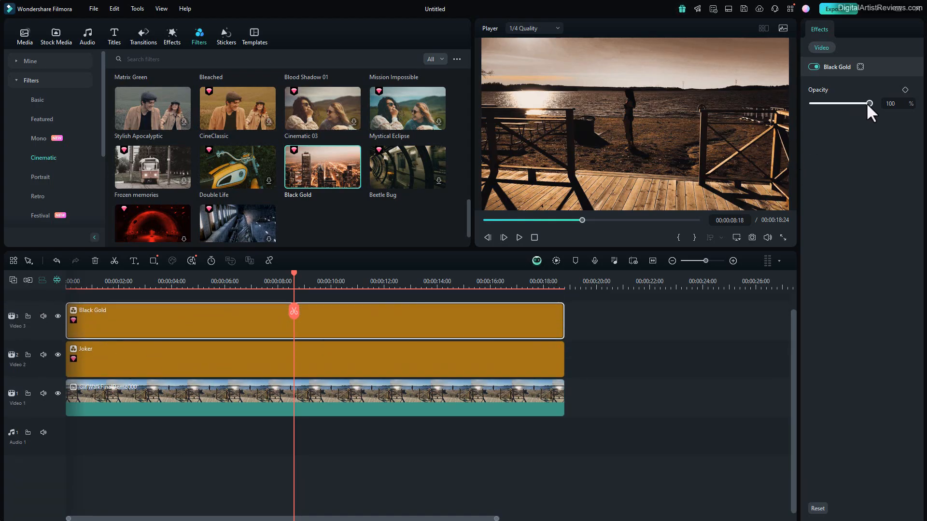
- Lower the Black Gold filter's opacity to 34% and the Joker filter's opacity to 45%
{"action": "left_click_drag", "start_coordinate": [869, 103], "coordinate": [836, 104]}
{"action": "left_click", "coordinate": [355, 359]}
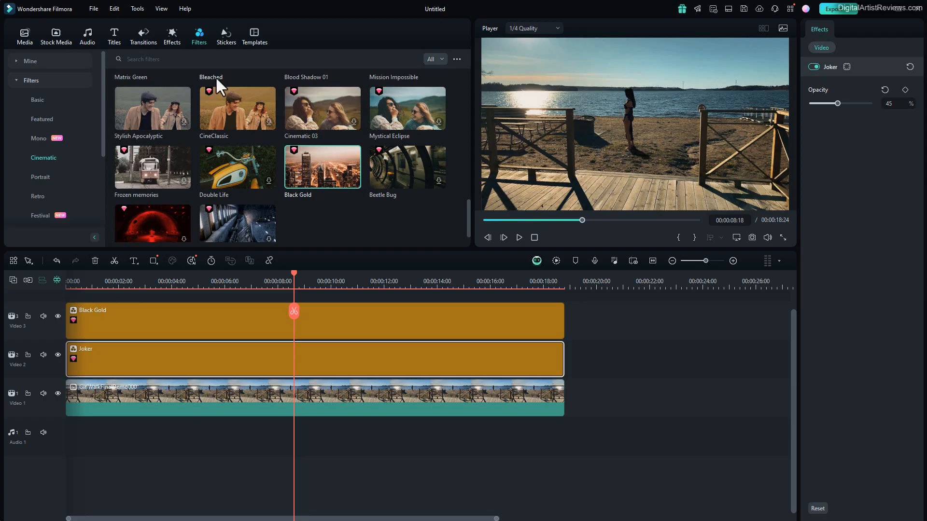
- Replace the Black Gold filter on the Video 3 track with the blue flames sticker from the Trending stickers
{"action": "left_click", "coordinate": [226, 37]}
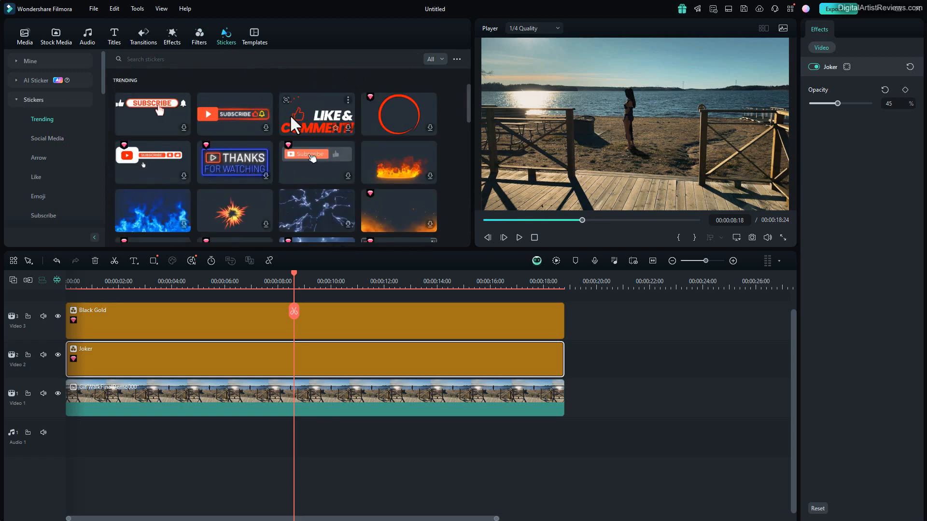
{"action": "scroll", "coordinate": [270, 134], "scroll_direction": "down", "scroll_amount": 2}
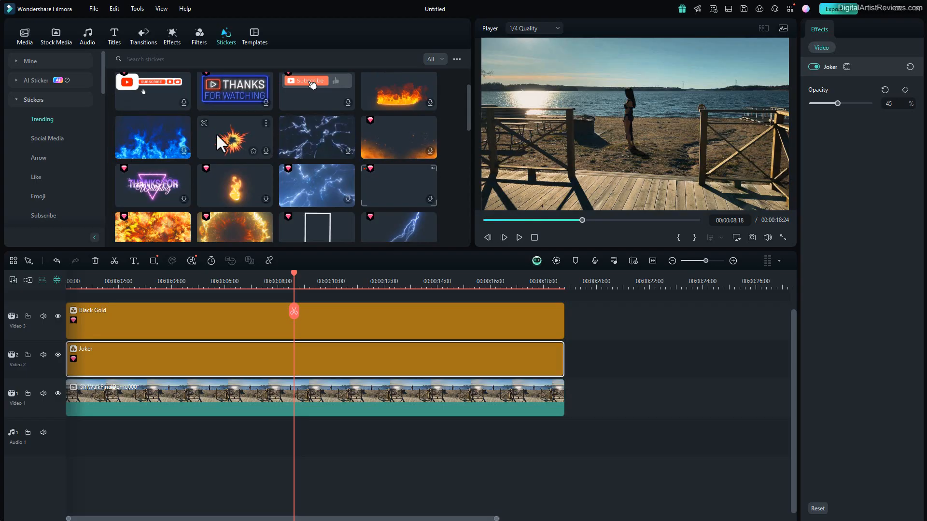
{"action": "left_click", "coordinate": [173, 314]}
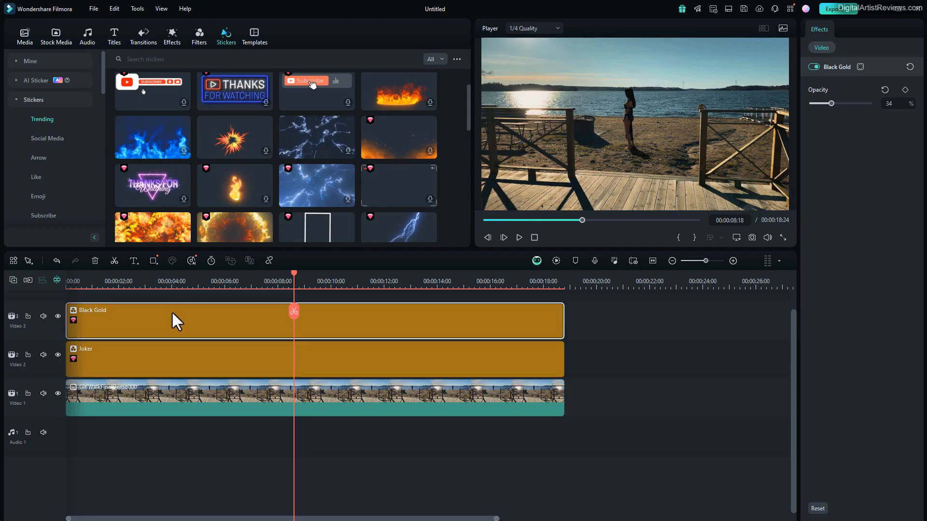
{"action": "key", "text": "Delete"}
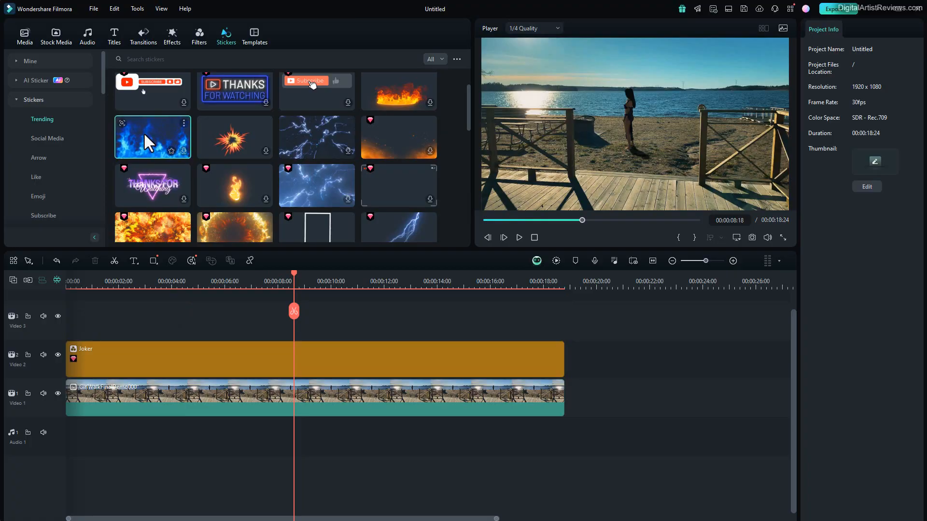
{"action": "left_click_drag", "start_coordinate": [144, 132], "coordinate": [184, 316]}
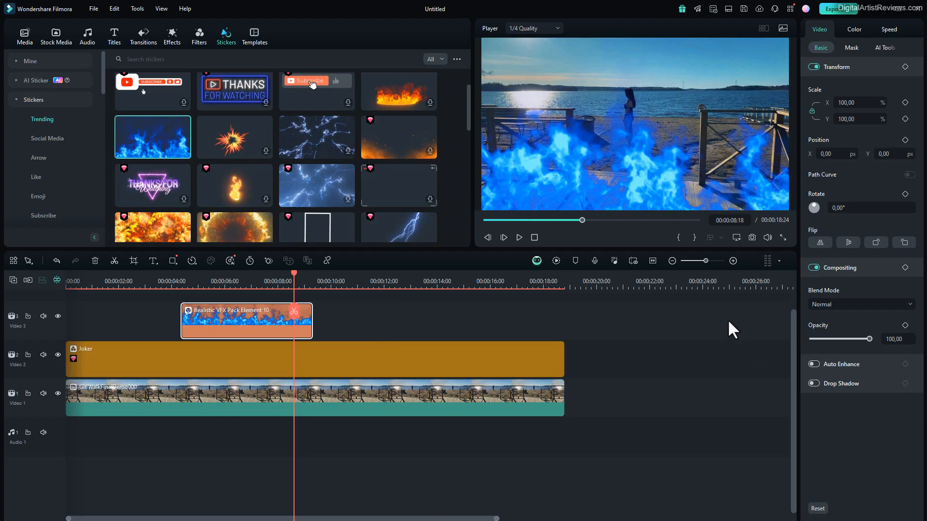
- Browse the Trending, Social Media, Arrow, Like and Emoji sticker categories
{"action": "scroll", "coordinate": [375, 148], "scroll_direction": "down", "scroll_amount": 5}
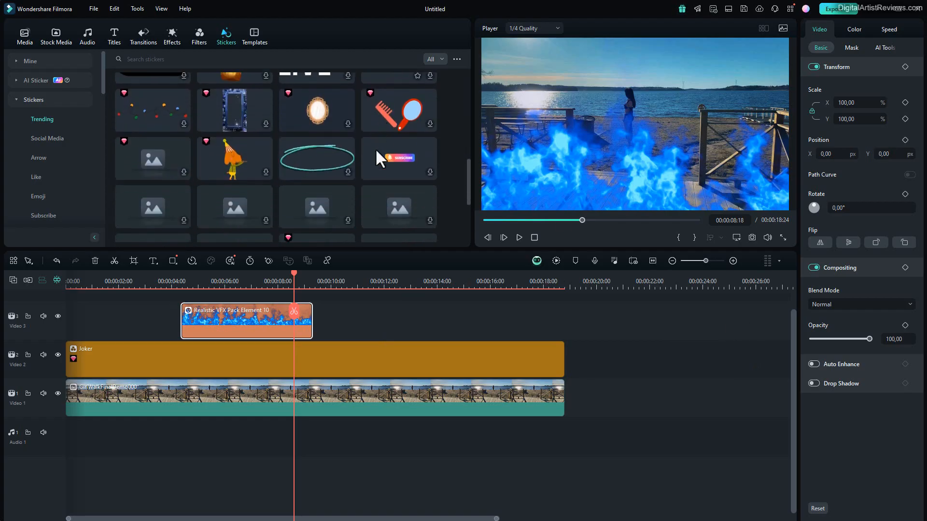
{"action": "left_click", "coordinate": [41, 139]}
{"action": "left_click", "coordinate": [37, 157]}
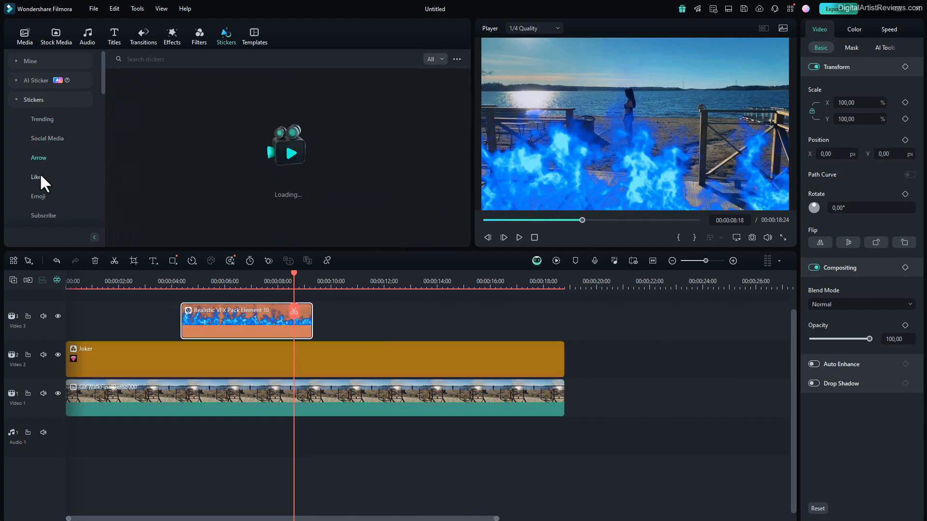
{"action": "left_click", "coordinate": [39, 177]}
{"action": "left_click", "coordinate": [36, 195]}
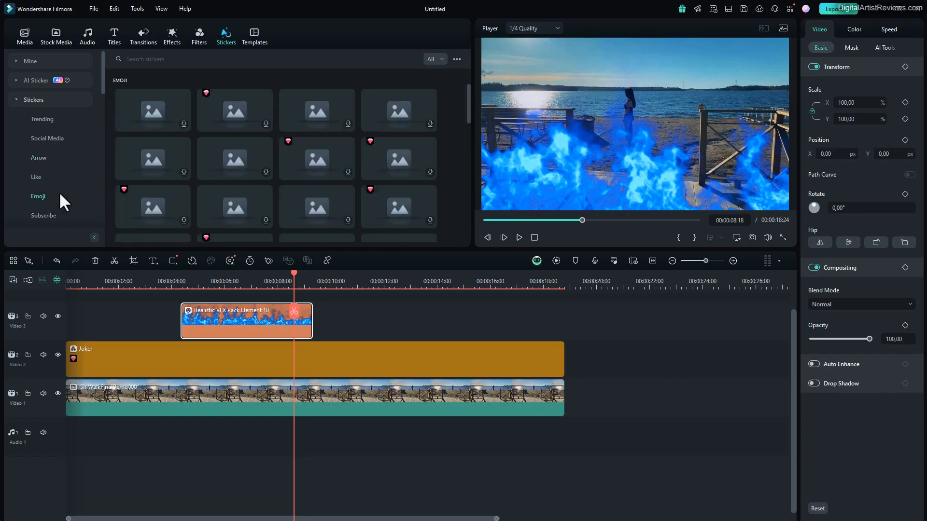
{"action": "scroll", "coordinate": [59, 192], "scroll_direction": "down", "scroll_amount": 1}
{"action": "scroll", "coordinate": [225, 195], "scroll_direction": "down", "scroll_amount": 3}
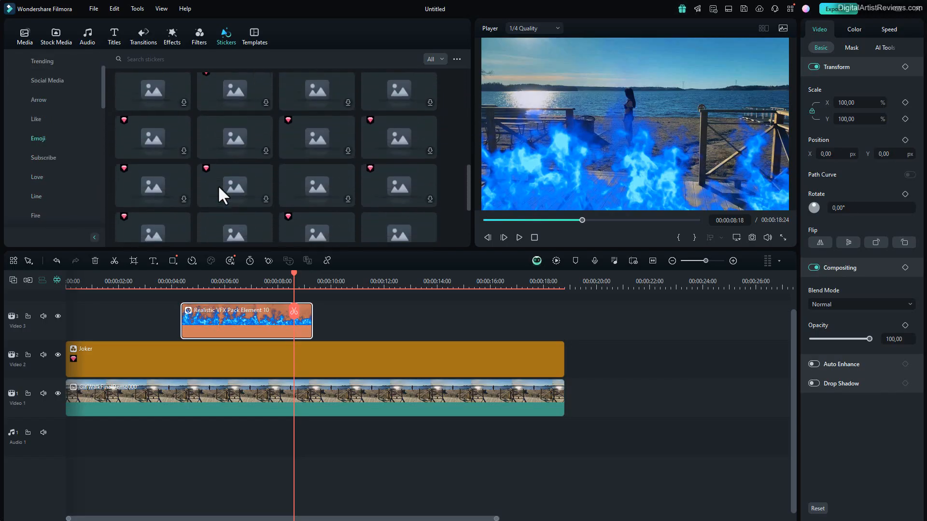
{"action": "scroll", "coordinate": [218, 188], "scroll_direction": "down", "scroll_amount": 2}
{"action": "scroll", "coordinate": [217, 183], "scroll_direction": "up", "scroll_amount": 6}
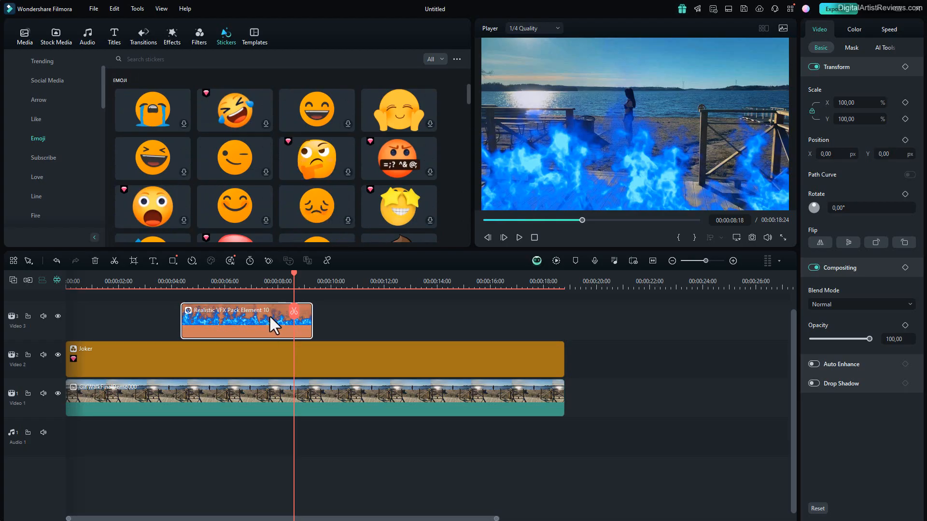
- Delete the blue flames sticker from the Video 3 track and bring up the template library
{"action": "key", "text": "Delete"}
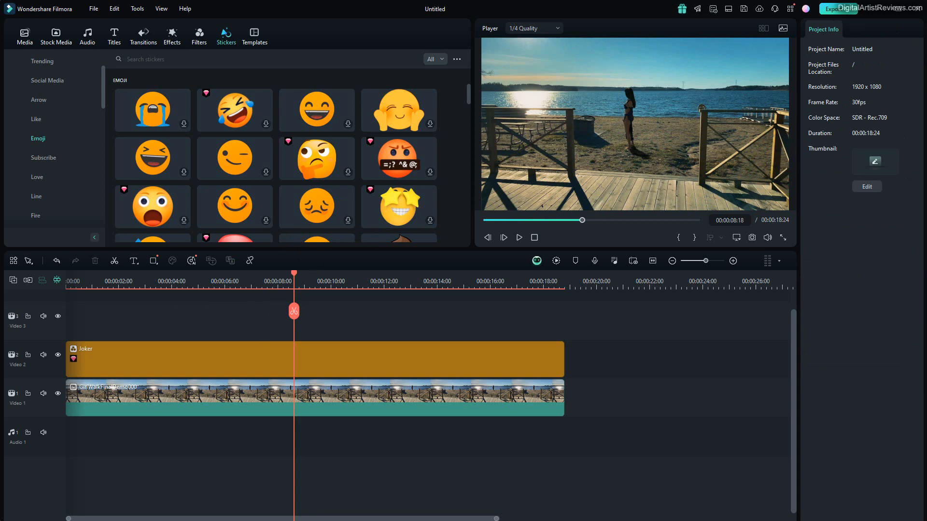
{"action": "left_click", "coordinate": [252, 36]}
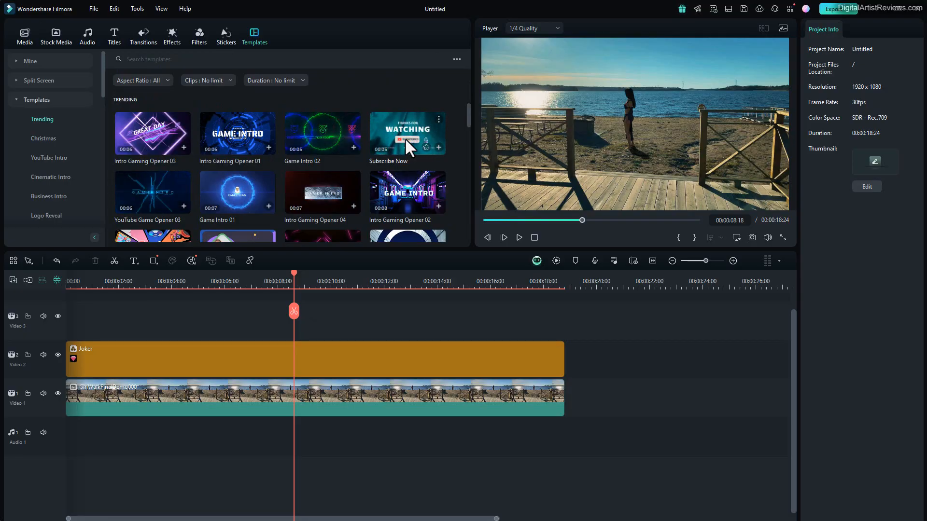
- Look through the Christmas and Business Intro templates and the further template categories
{"action": "left_click", "coordinate": [46, 138]}
{"action": "scroll", "coordinate": [256, 188], "scroll_direction": "down", "scroll_amount": 2}
{"action": "left_click", "coordinate": [47, 197]}
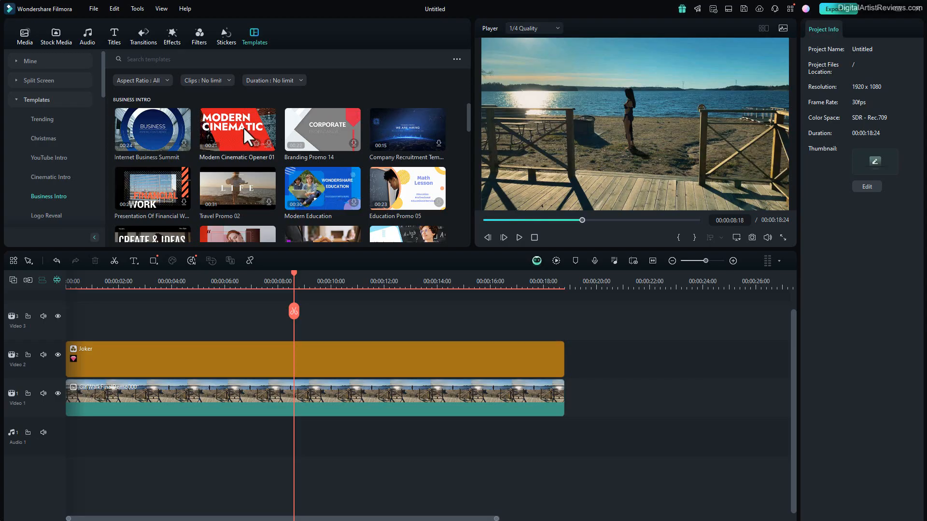
{"action": "scroll", "coordinate": [160, 184], "scroll_direction": "down", "scroll_amount": 5}
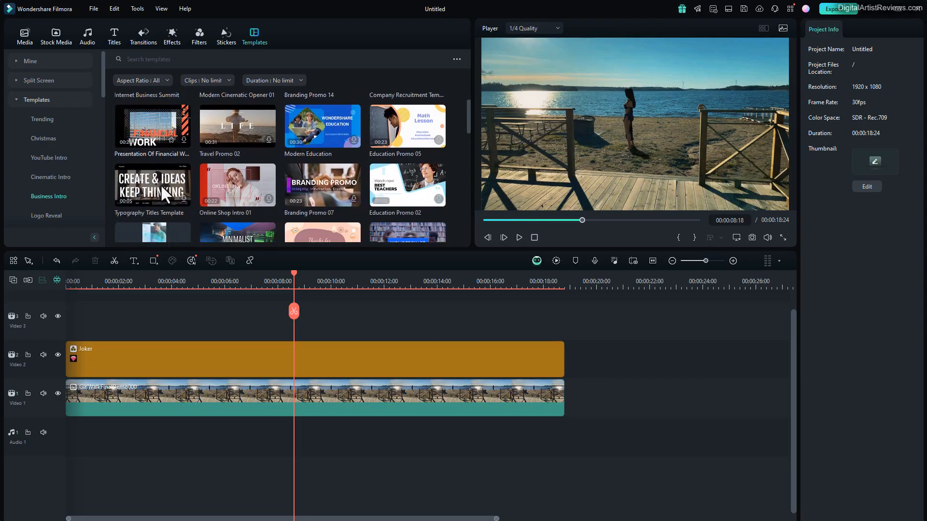
{"action": "scroll", "coordinate": [236, 196], "scroll_direction": "down", "scroll_amount": 5}
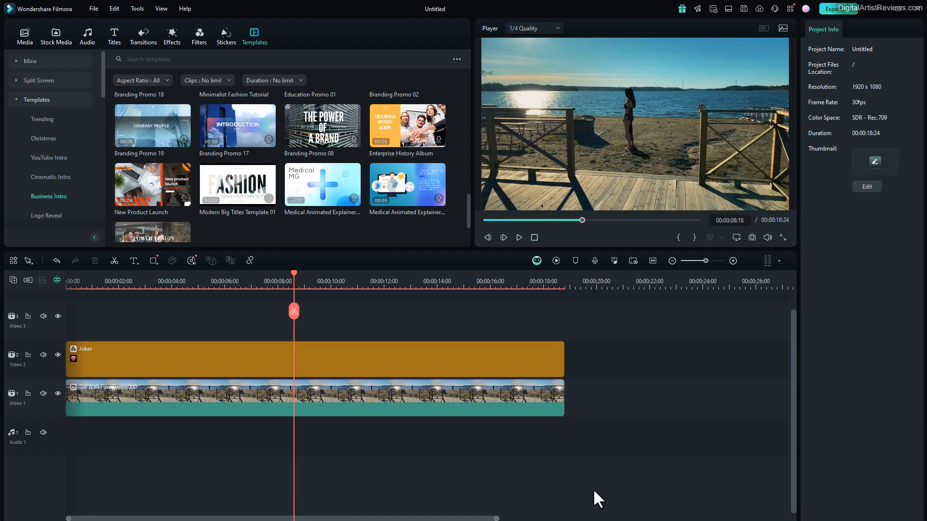
{"action": "scroll", "coordinate": [67, 139], "scroll_direction": "down", "scroll_amount": 5}
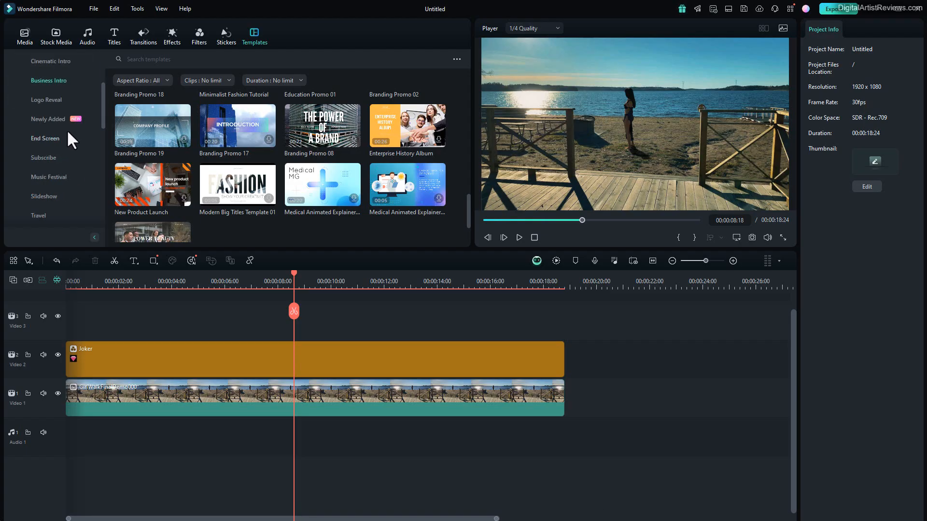
- Browse the WeddingLove, Promo, Countdown and Real Estate templates
{"action": "left_click", "coordinate": [48, 199]}
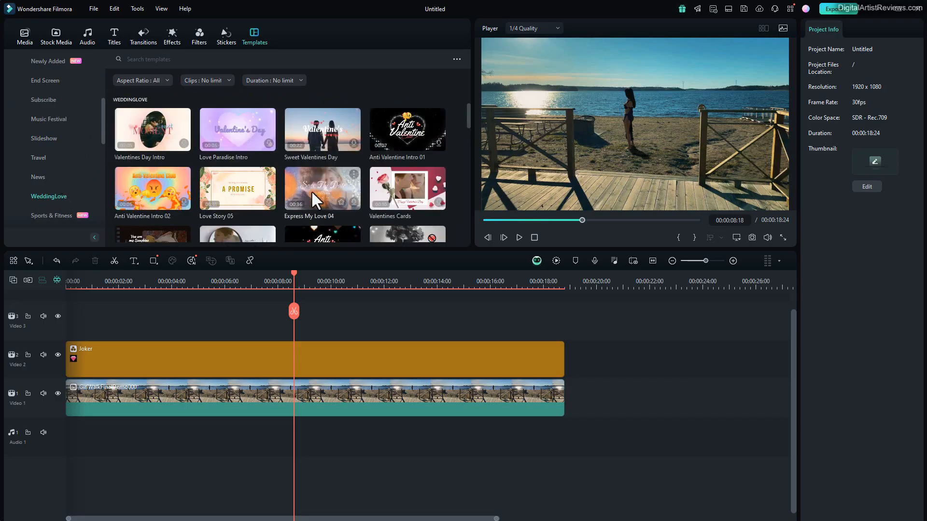
{"action": "scroll", "coordinate": [308, 190], "scroll_direction": "down", "scroll_amount": 5}
{"action": "scroll", "coordinate": [307, 188], "scroll_direction": "down", "scroll_amount": 5}
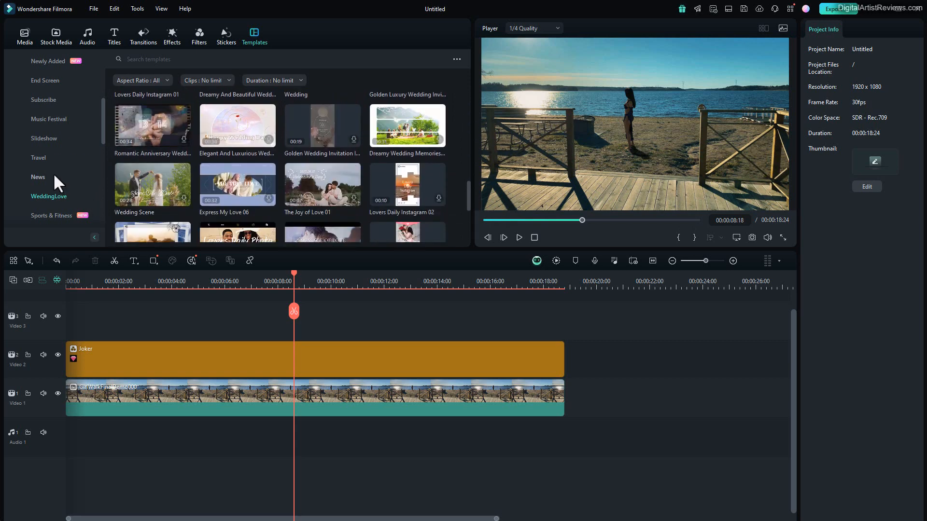
{"action": "scroll", "coordinate": [52, 171], "scroll_direction": "down", "scroll_amount": 3}
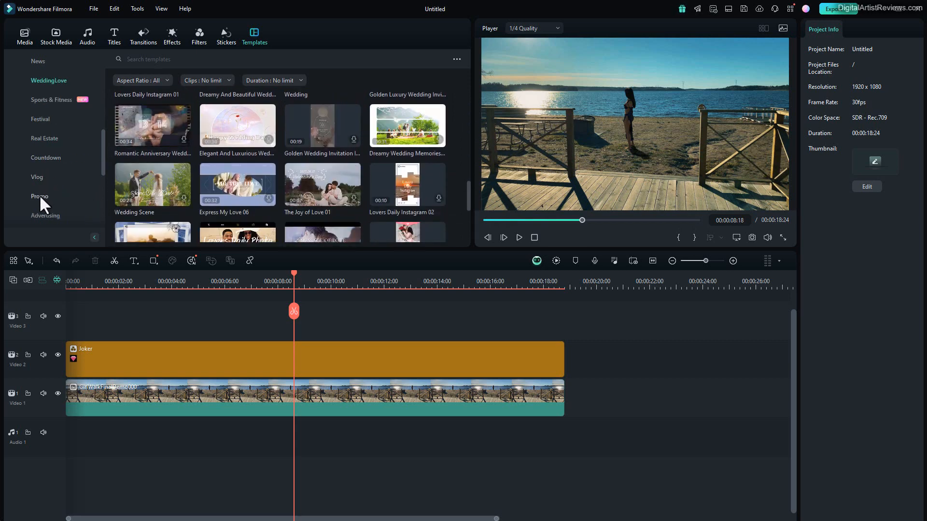
{"action": "left_click", "coordinate": [39, 195]}
{"action": "left_click", "coordinate": [48, 158]}
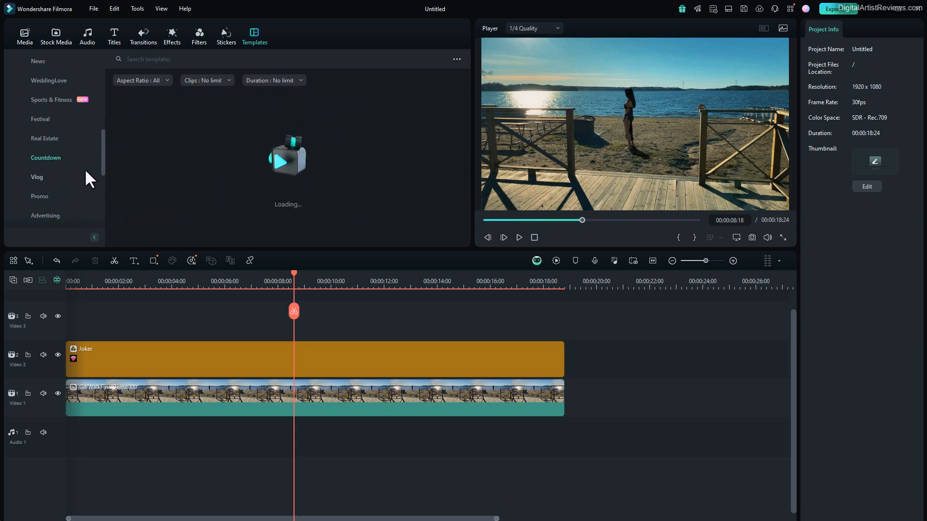
{"action": "scroll", "coordinate": [166, 184], "scroll_direction": "down", "scroll_amount": 5}
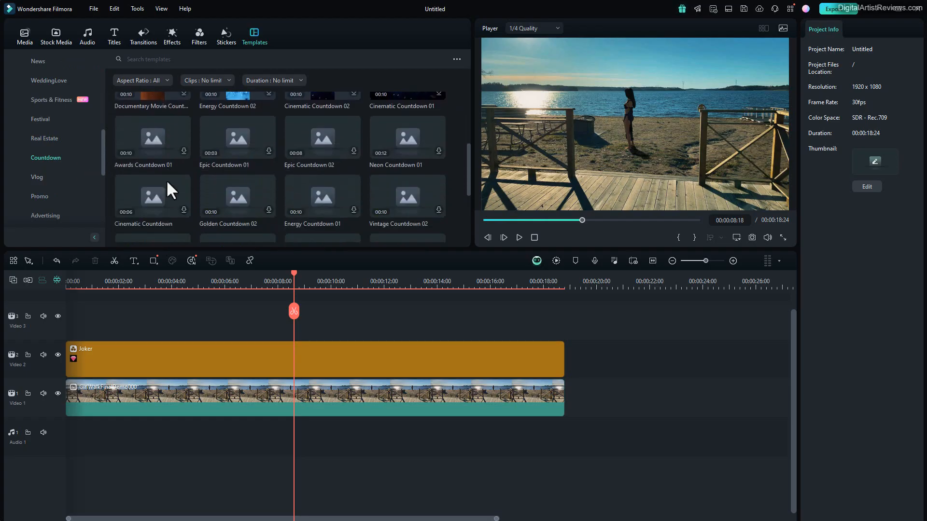
{"action": "left_click", "coordinate": [50, 139]}
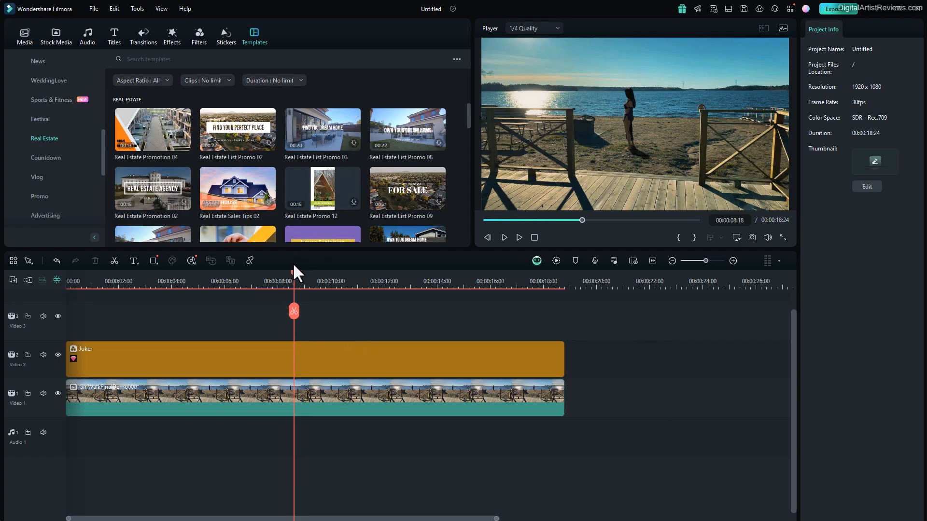
- Move the playhead to 00:00:12:09 and delete the Joker filter from the Video 2 track
{"action": "left_click_drag", "start_coordinate": [293, 272], "coordinate": [392, 284]}
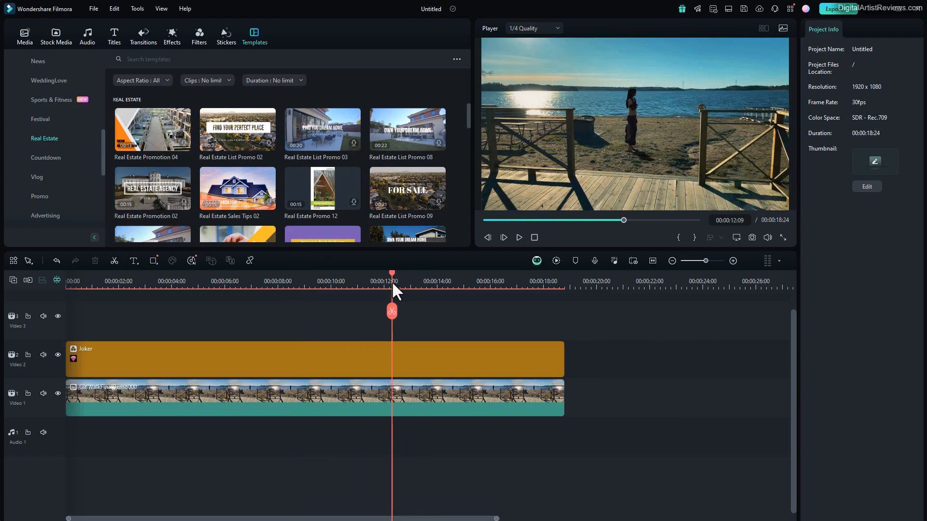
{"action": "left_click", "coordinate": [286, 353]}
{"action": "key", "text": "Delete"}
- Trim both ends of the Video 1 clip to a length of 00:00:07:03 and place it at the timeline start
{"action": "left_click", "coordinate": [541, 397]}
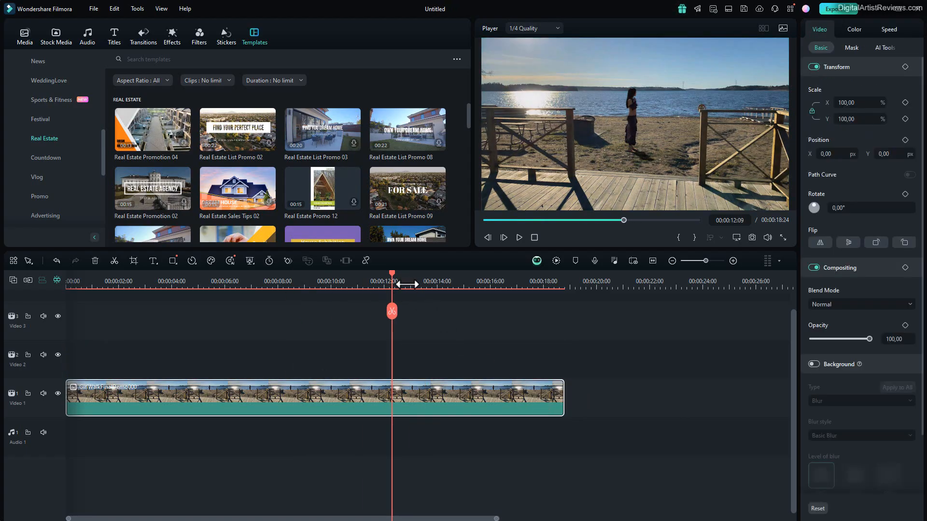
{"action": "left_click_drag", "start_coordinate": [563, 397], "coordinate": [291, 396]}
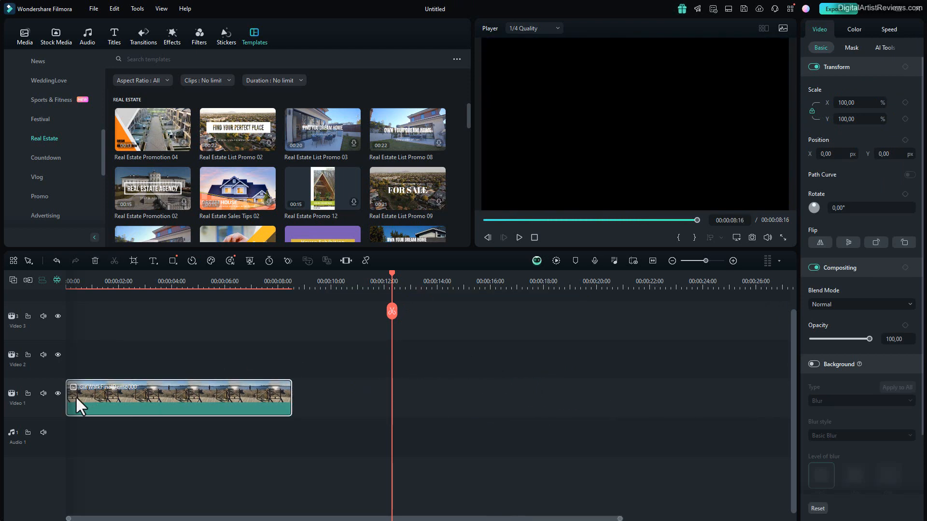
{"action": "left_click_drag", "start_coordinate": [69, 397], "coordinate": [104, 394]}
{"action": "left_click_drag", "start_coordinate": [168, 410], "coordinate": [131, 410]}
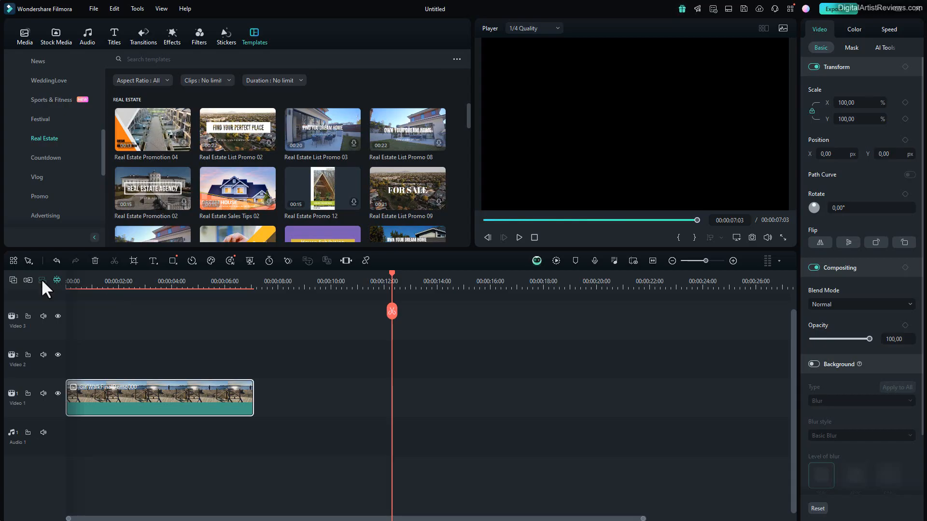
- Paste a copy of the trimmed clip at the playhead on Video 1 and adjust the copy to end at 00:00:20:11
{"action": "right_click", "coordinate": [169, 402]}
{"action": "left_click", "coordinate": [198, 61]}
{"action": "left_click", "coordinate": [407, 384]}
{"action": "right_click", "coordinate": [410, 386]}
{"action": "left_click", "coordinate": [420, 395]}
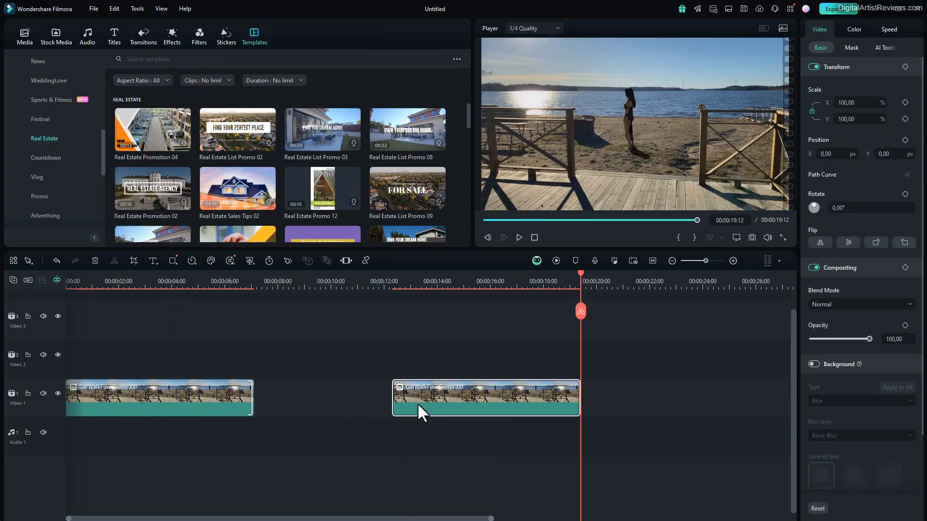
{"action": "mouse_move", "coordinate": [418, 403]}
{"action": "left_mouse_down"}
{"action": "mouse_move", "coordinate": [480, 402]}
{"action": "mouse_move", "coordinate": [418, 394]}
{"action": "left_mouse_up"}
{"action": "left_click_drag", "start_coordinate": [439, 404], "coordinate": [401, 403]}
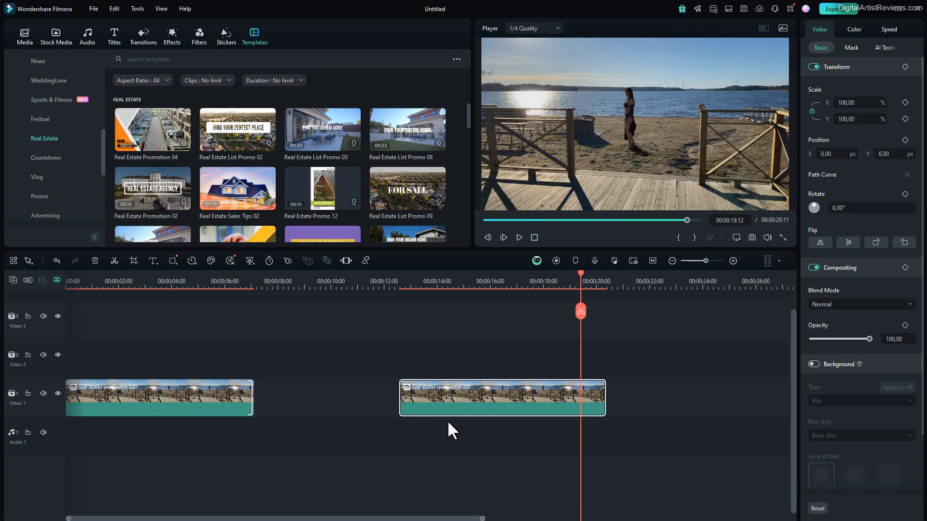